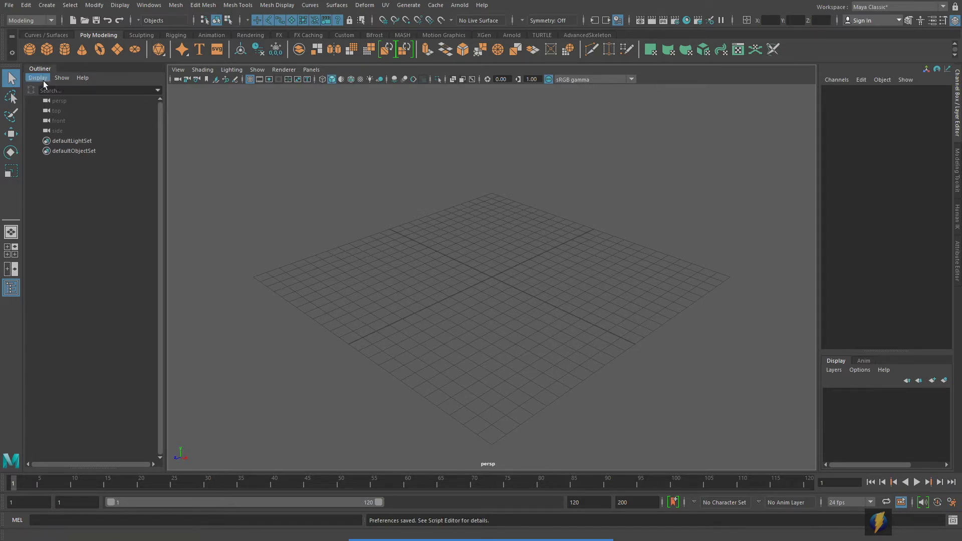
Create a default polygon sphere at the origin and frame it in the perspective view
left_click(30, 49)
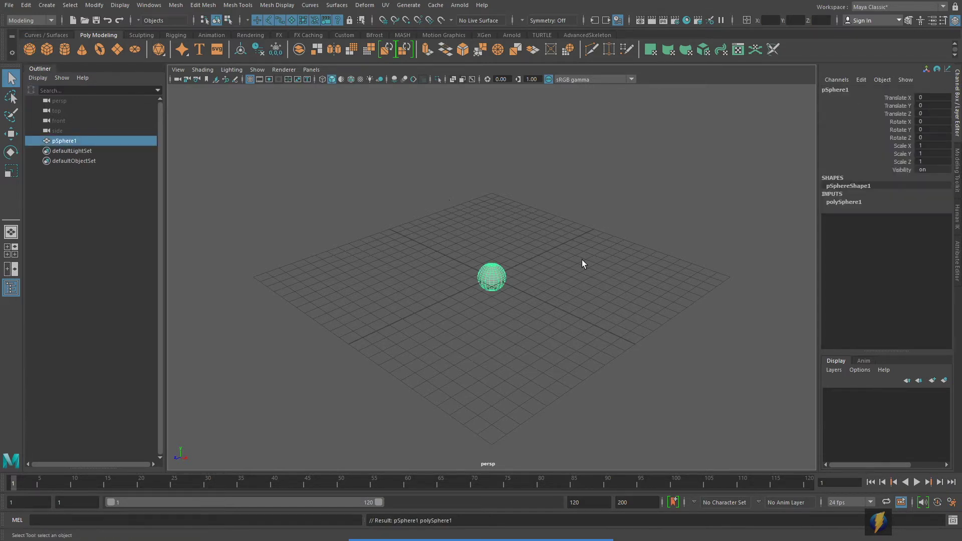
key("f")
left_click_drag(575, 296, 586, 303, "alt")
middle_click_drag(592, 304, 470, 299, "alt")
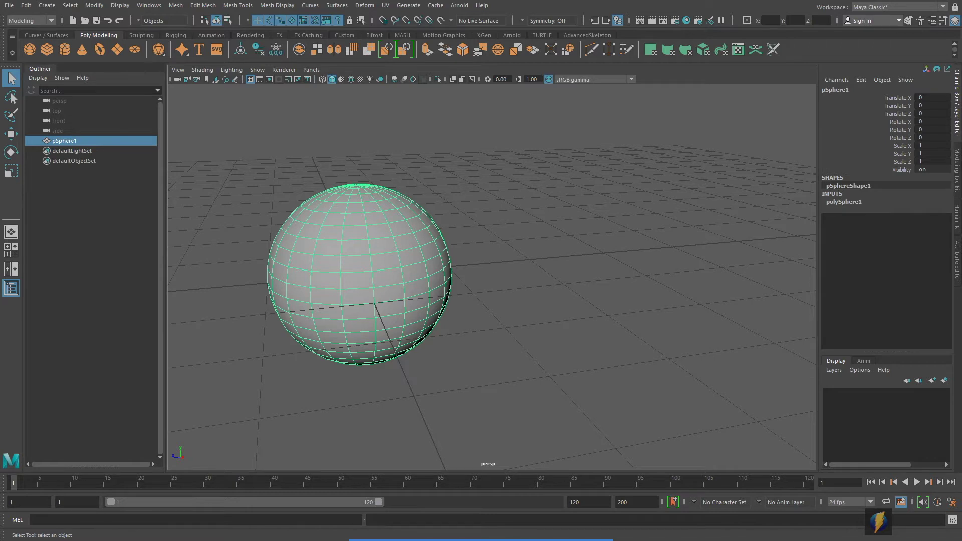
Create a new Blinn material in the Hypershade and minimize the Hypershade window
left_click(687, 20)
left_click_drag(558, 397, 606, 122)
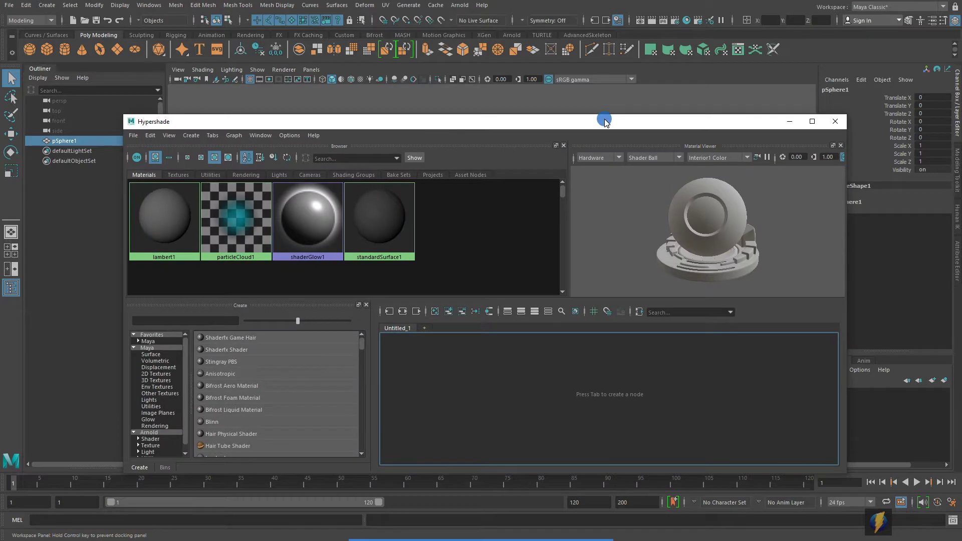
left_click(216, 423)
left_click(167, 222)
left_click(789, 121)
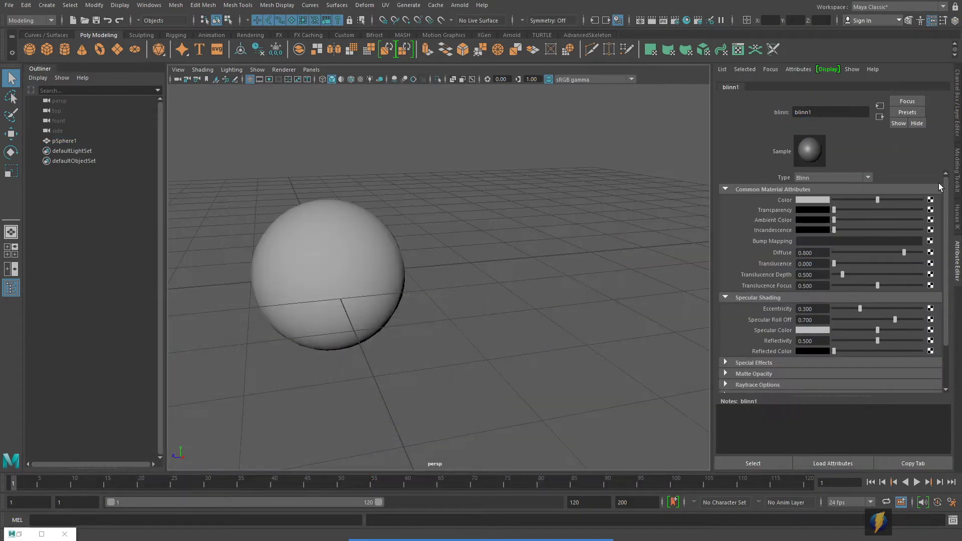
Map a Ramp texture to the Color attribute of the Blinn material
mouse_move(557, 535)
left_click(523, 527)
left_click(553, 354)
mouse_move(518, 336)
left_mouse_down()
mouse_move(767, 199)
mouse_move(773, 205)
left_mouse_up()
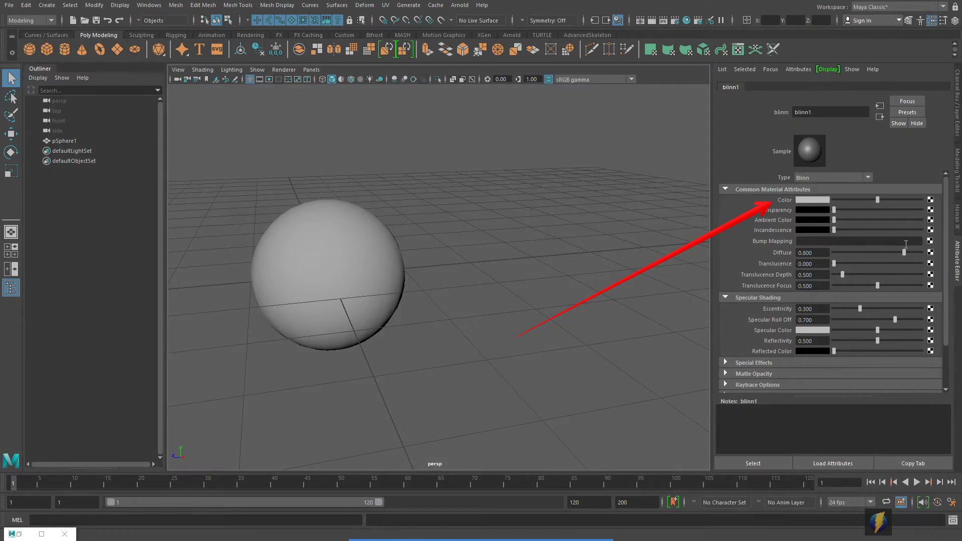
left_click(930, 200)
left_click_drag(419, 191, 632, 114)
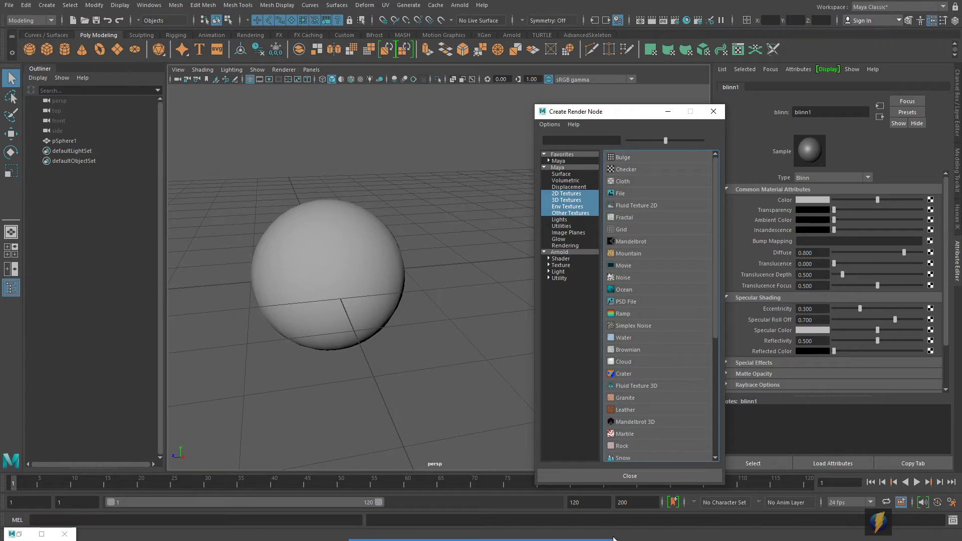
mouse_move(609, 539)
left_click(517, 526)
left_click_drag(416, 403, 604, 316)
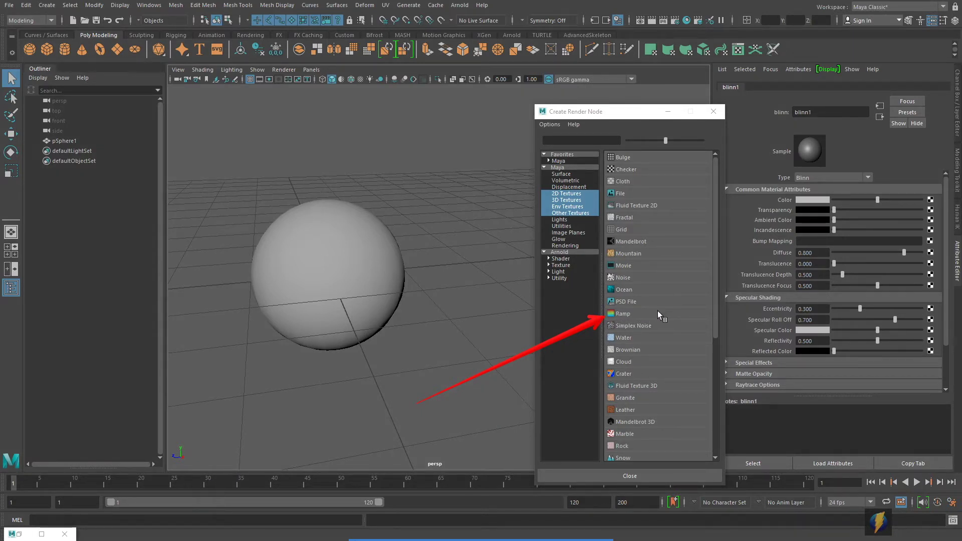
left_click(630, 313)
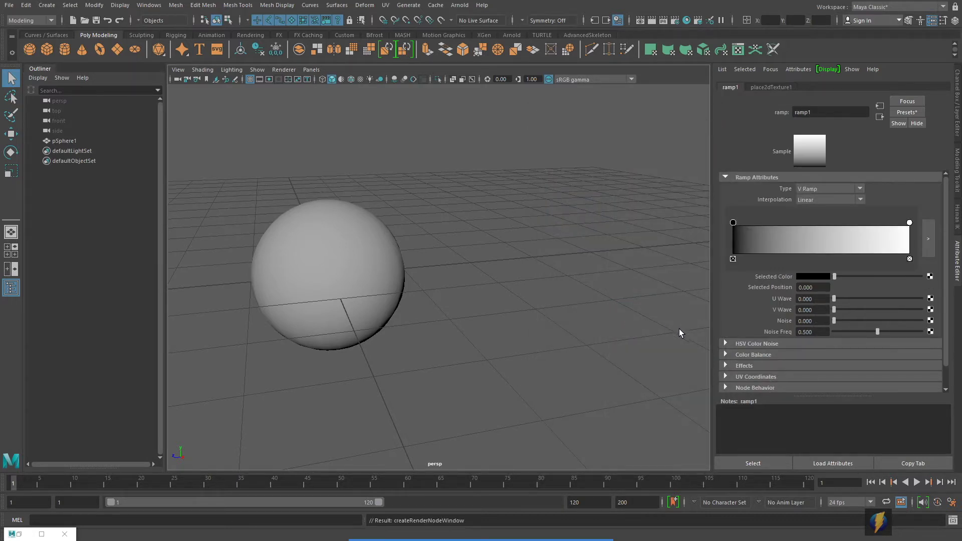
Assign the blinn1 material to the sphere from the Hypershade and close the Hypershade
left_click(686, 20)
left_click_drag(466, 125, 753, 318)
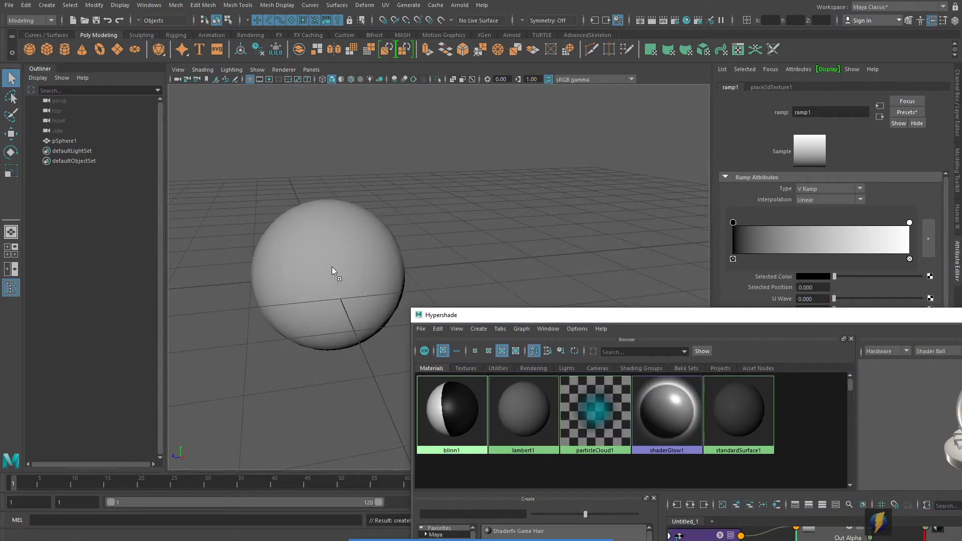
left_click_drag(836, 318, 548, 301)
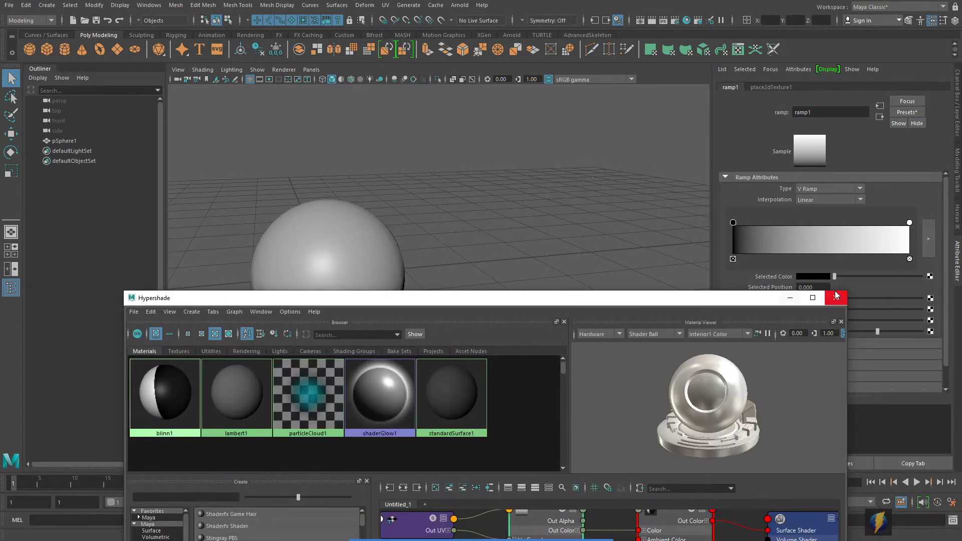
left_click(835, 298)
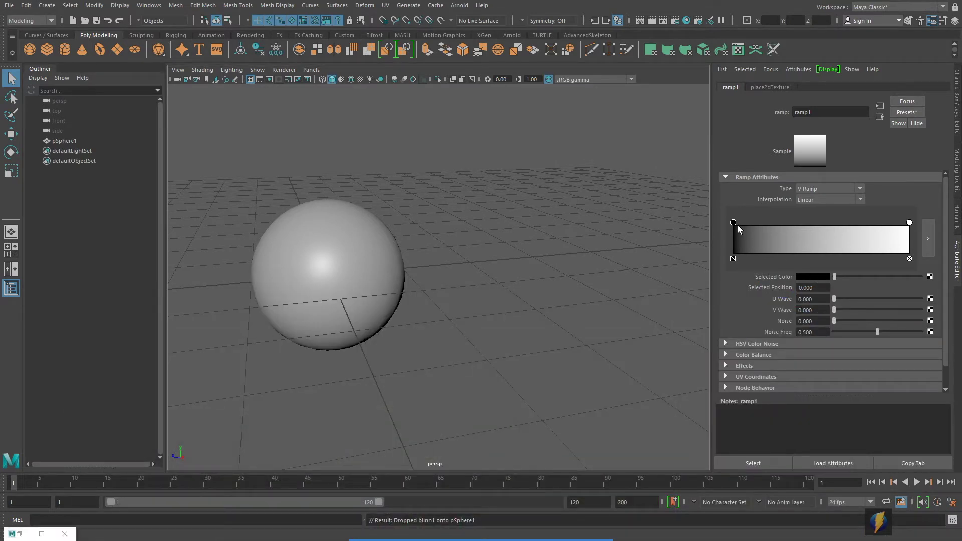
Add four intermediate color stops to the ramp at positions of about 0.19, 0.40, 0.61 and 0.81
left_click(764, 231)
left_click(802, 231)
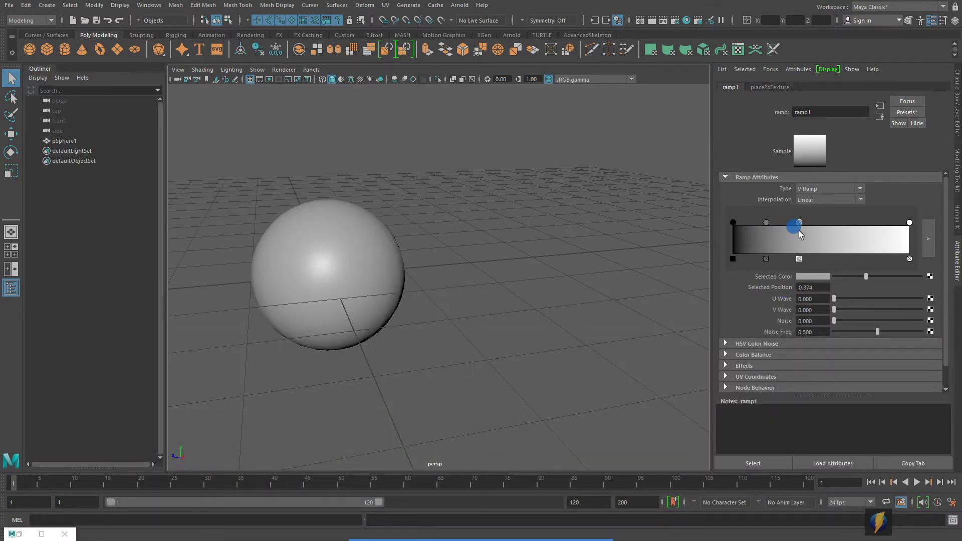
left_click(840, 231)
left_click(876, 232)
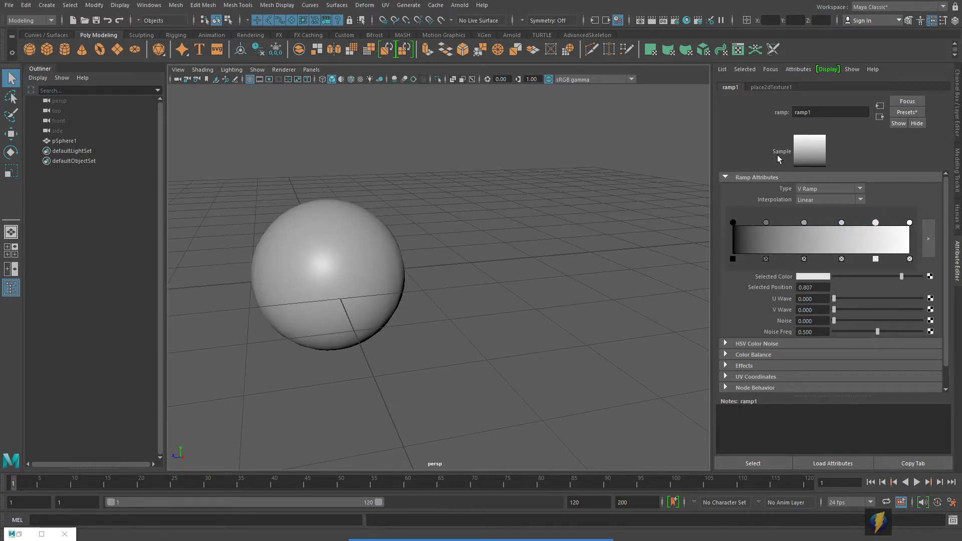
Color the ramp's first stop red and its second stop orange
left_click(732, 223)
left_click(812, 276)
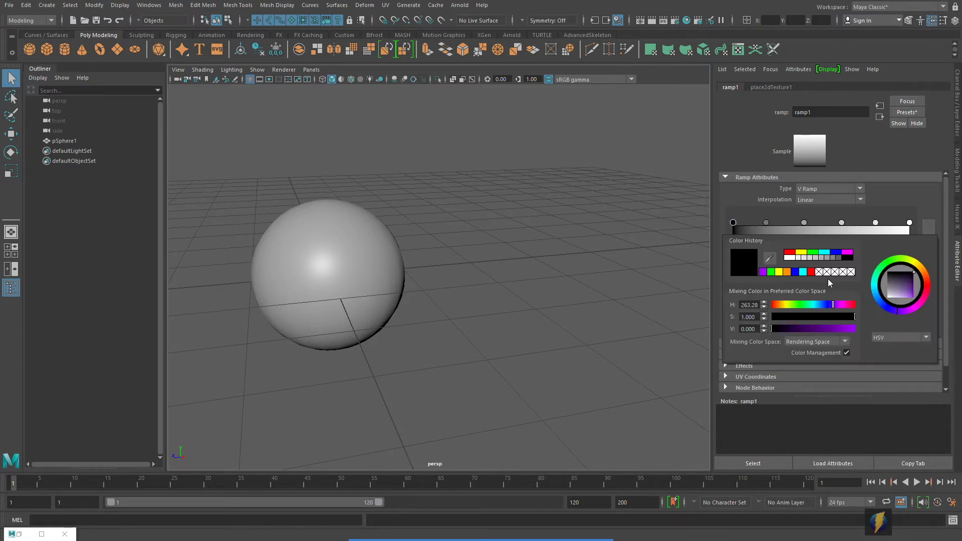
left_click(790, 253)
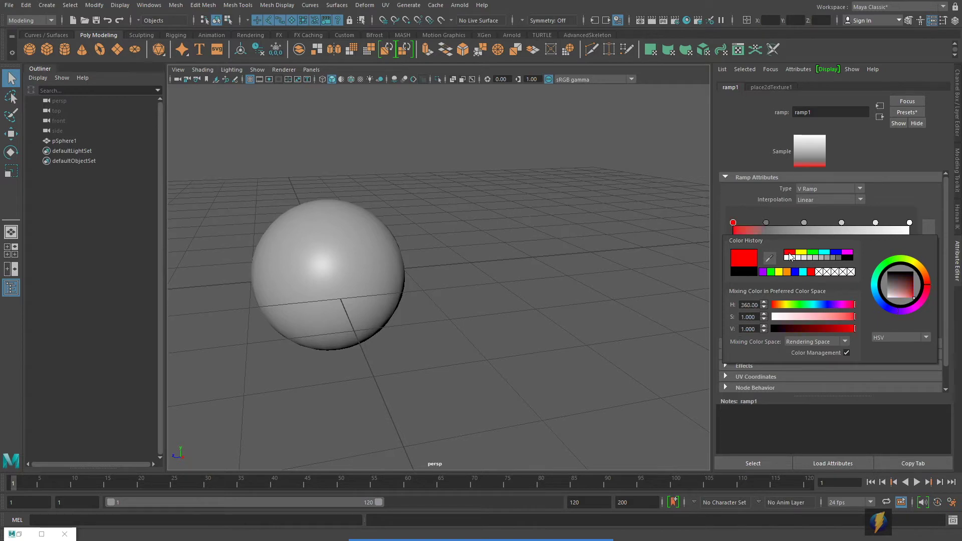
left_click(765, 222)
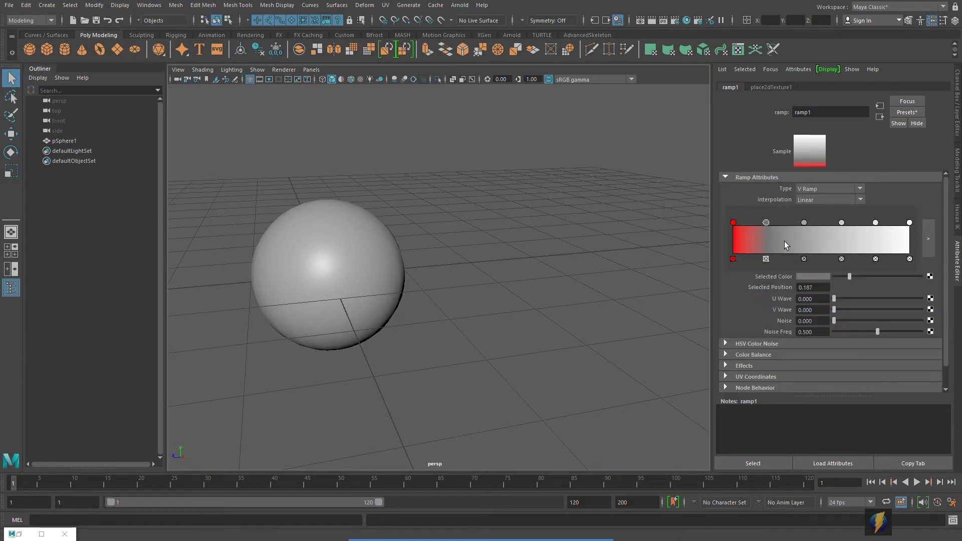
left_click(807, 277)
left_click_drag(911, 273, 912, 281)
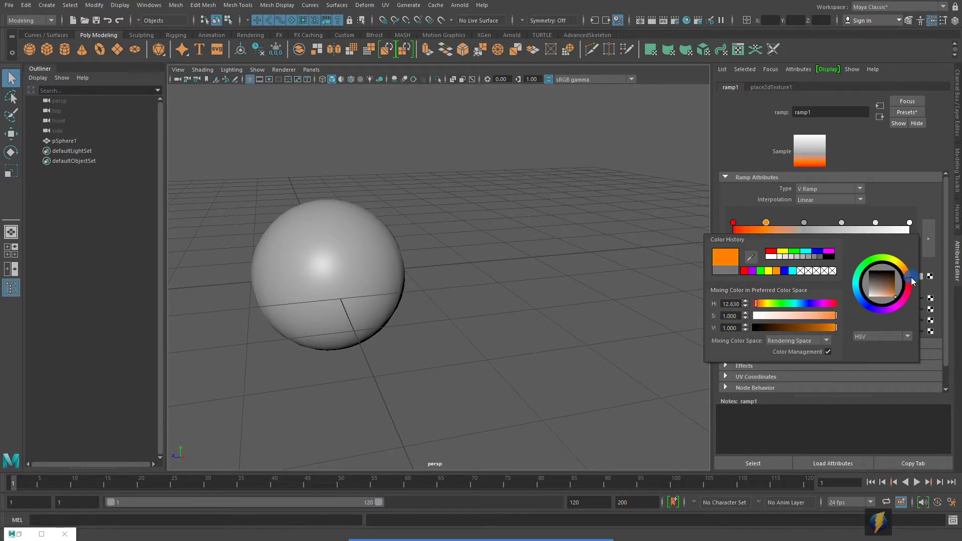
Color the ramp's third stop yellow and its fourth stop green
left_click(803, 222)
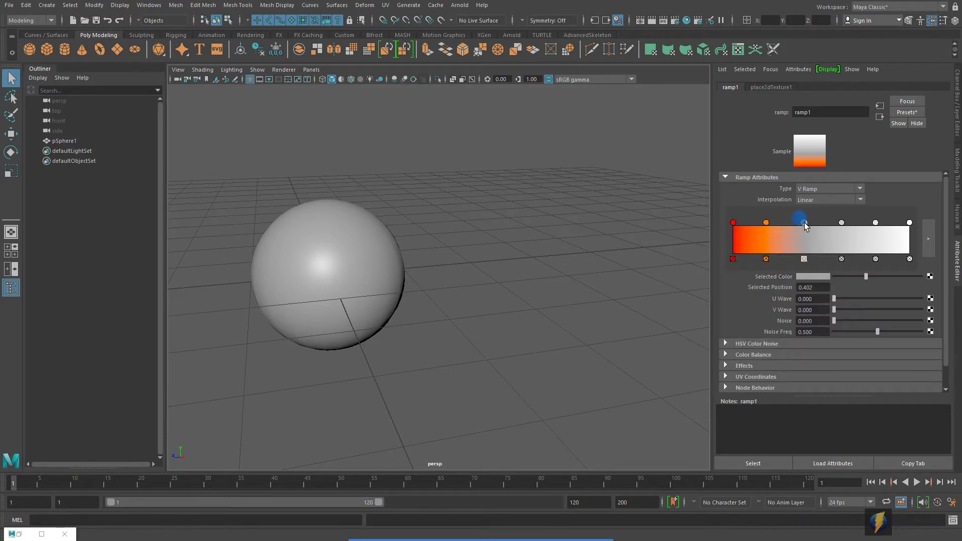
left_click(809, 276)
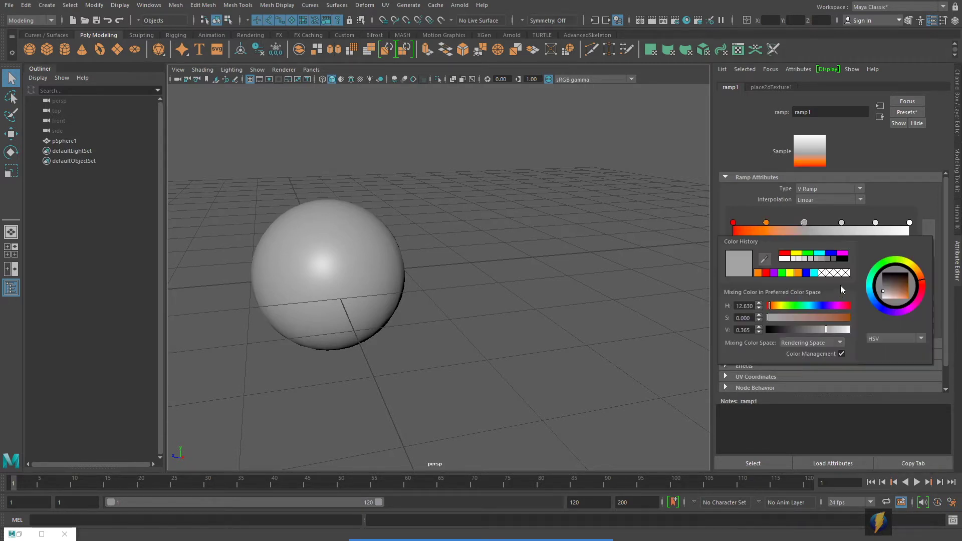
left_click(798, 254)
left_click(841, 223)
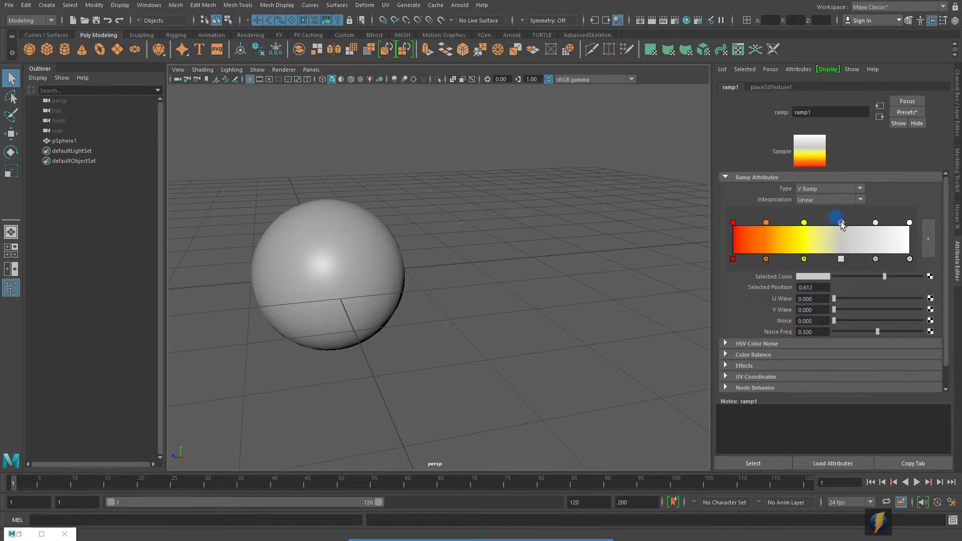
left_click(804, 277)
left_click_drag(888, 265, 868, 259)
left_click(791, 253)
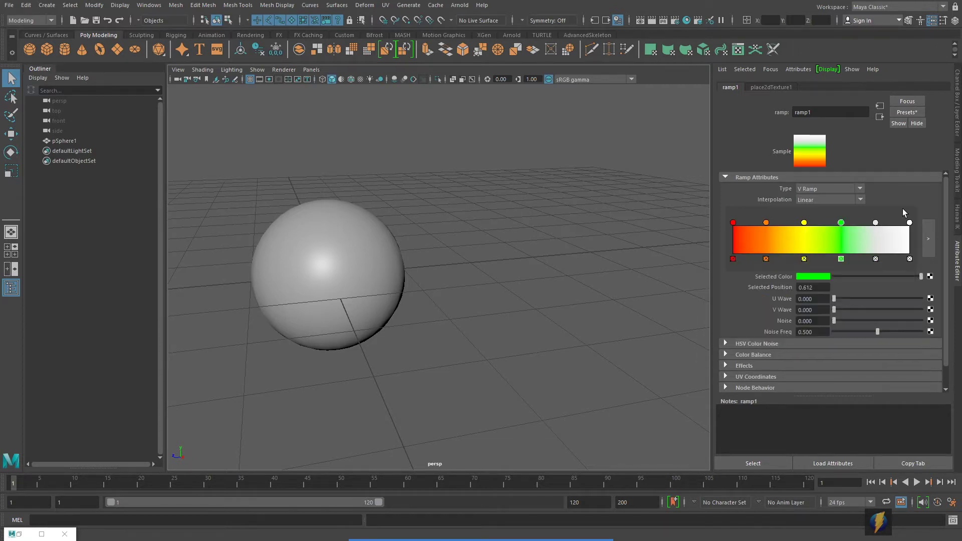
Color the ramp's fifth stop blue and its last stop purple
left_click(875, 224)
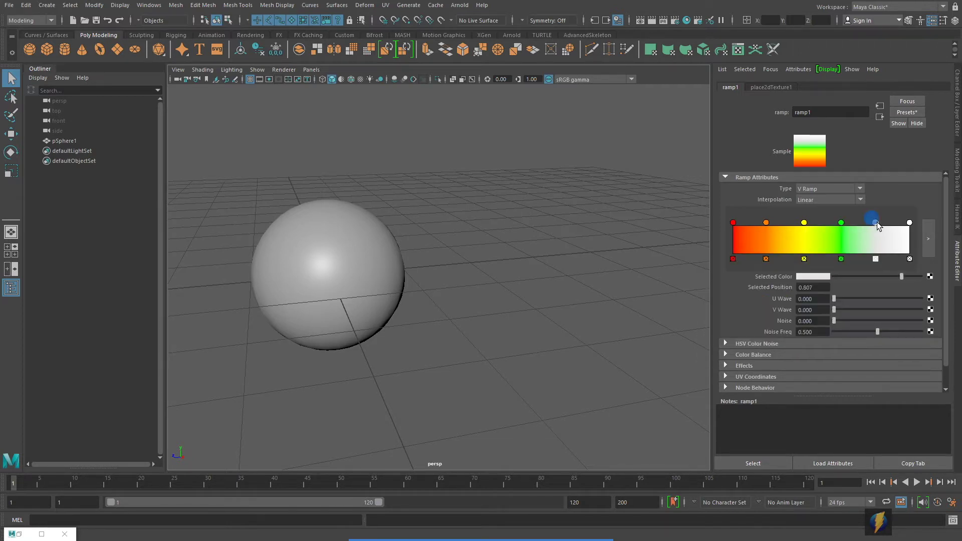
left_click(817, 277)
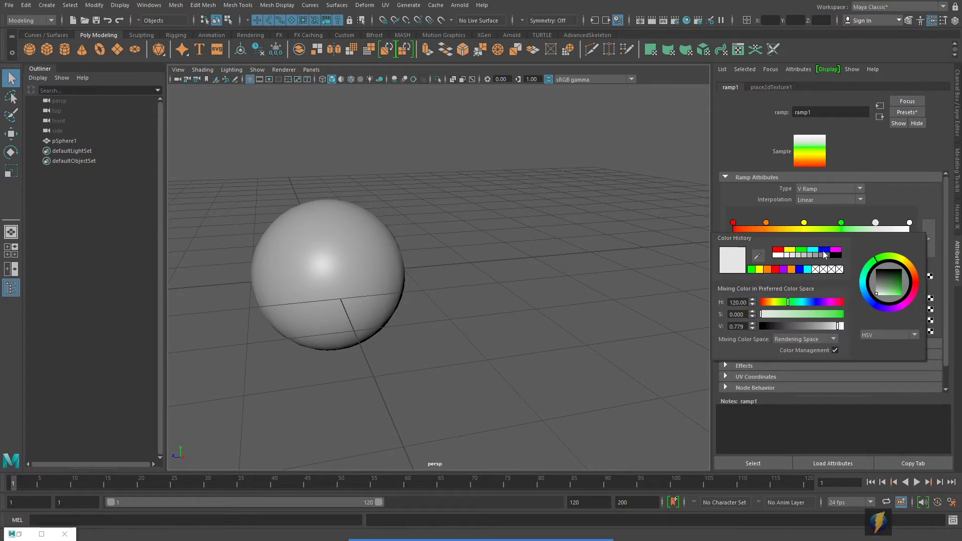
left_click(824, 250)
left_click(908, 223)
left_click(812, 276)
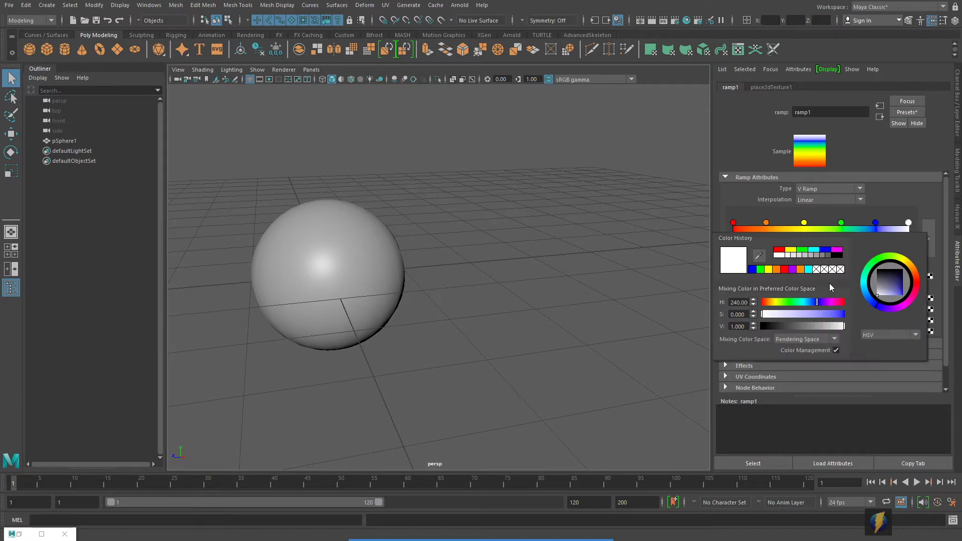
left_click(792, 269)
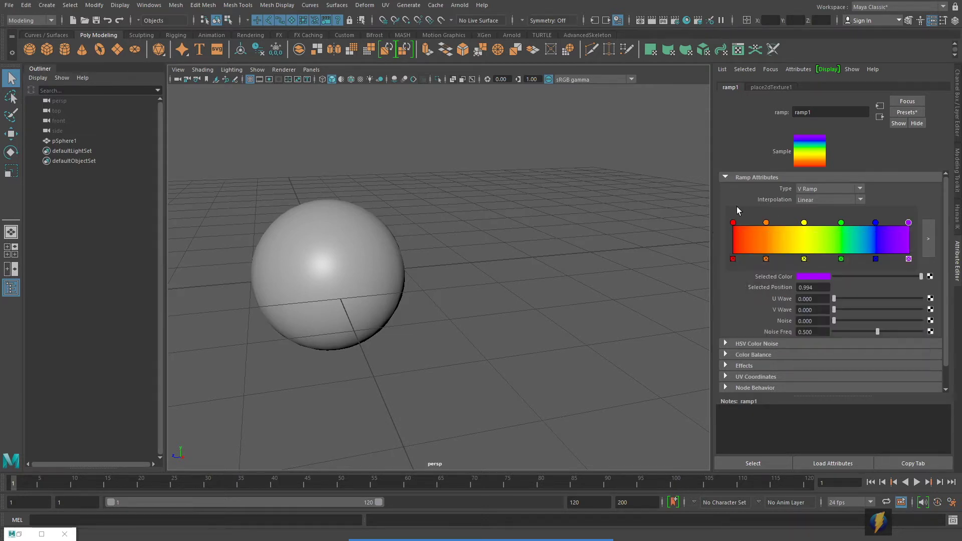
Turn on textured display in the viewport to show the rainbow ramp on the sphere
left_click_drag(480, 243, 515, 248, "alt")
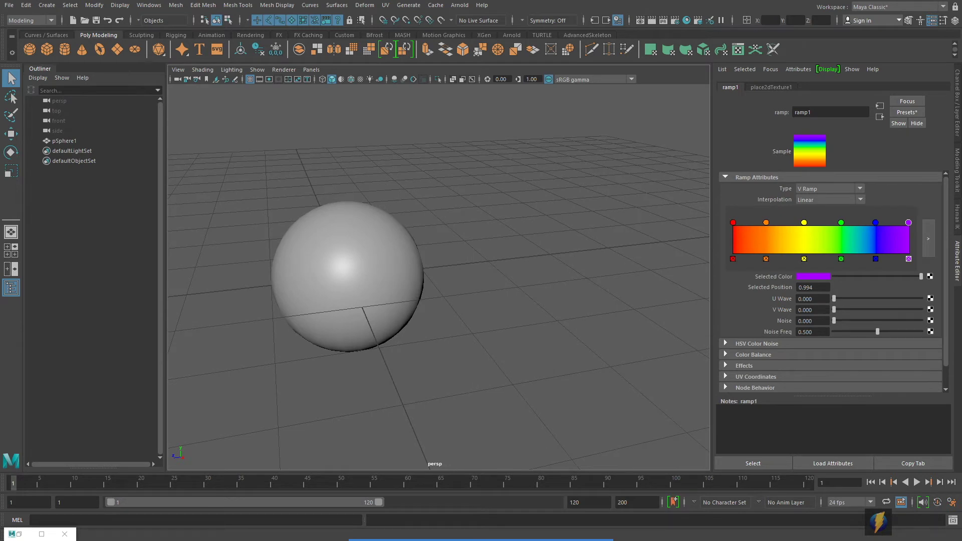
key("6")
mouse_move(500, 264)
left_mouse_down("alt")
mouse_move(461, 212)
mouse_move(468, 194)
mouse_move(460, 282)
mouse_move(494, 243)
mouse_move(528, 249)
mouse_move(509, 264)
left_mouse_up("alt")
mouse_move(509, 264)
right_mouse_down("alt")
mouse_move(508, 281)
mouse_move(511, 271)
right_mouse_up("alt")
middle_click_drag(511, 271, 520, 270, "alt")
left_click_drag(520, 267, 519, 275, "alt")
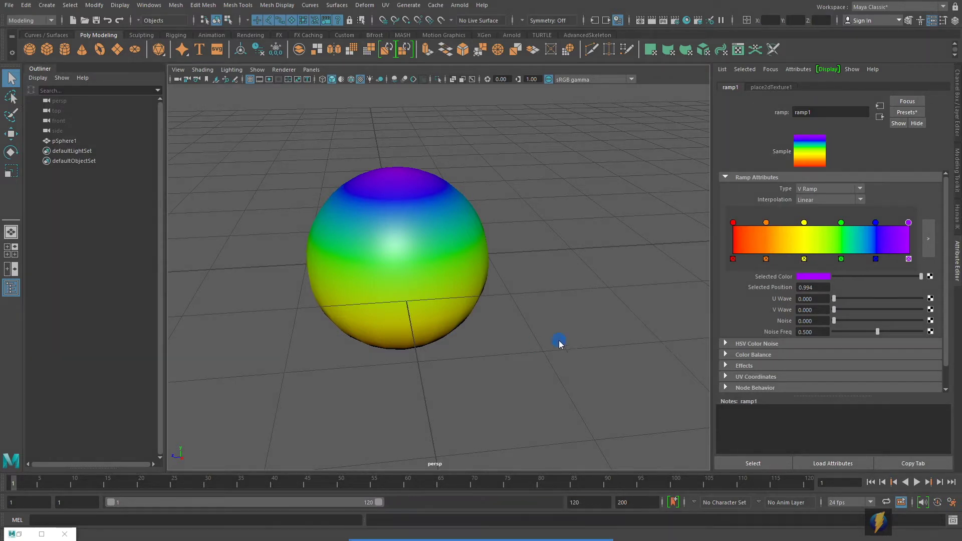
Change the ramp type to U Ramp and view the vertical color bands on the sphere
left_click(859, 188)
left_click(830, 210)
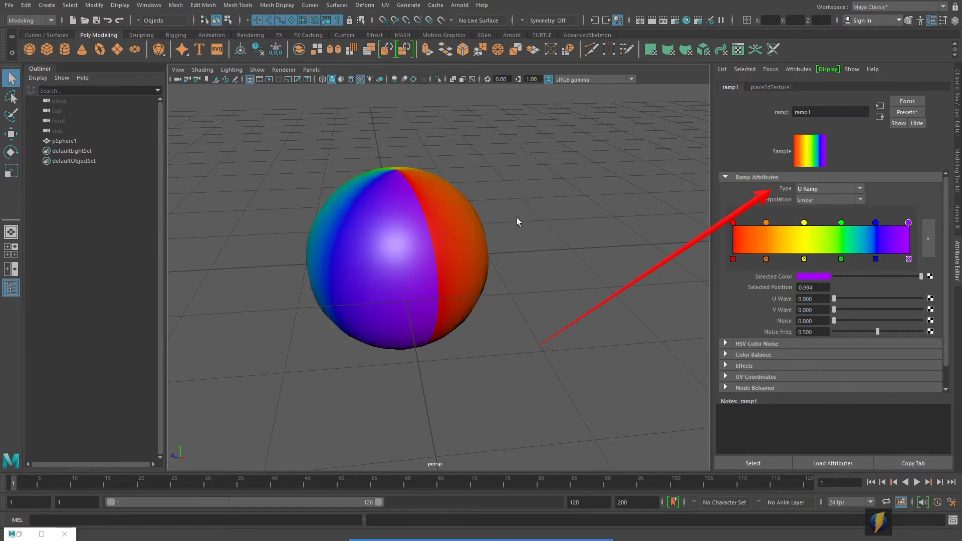
mouse_move(404, 245)
left_mouse_down("alt")
mouse_move(476, 254)
mouse_move(635, 243)
mouse_move(481, 251)
mouse_move(489, 281)
left_mouse_up("alt")
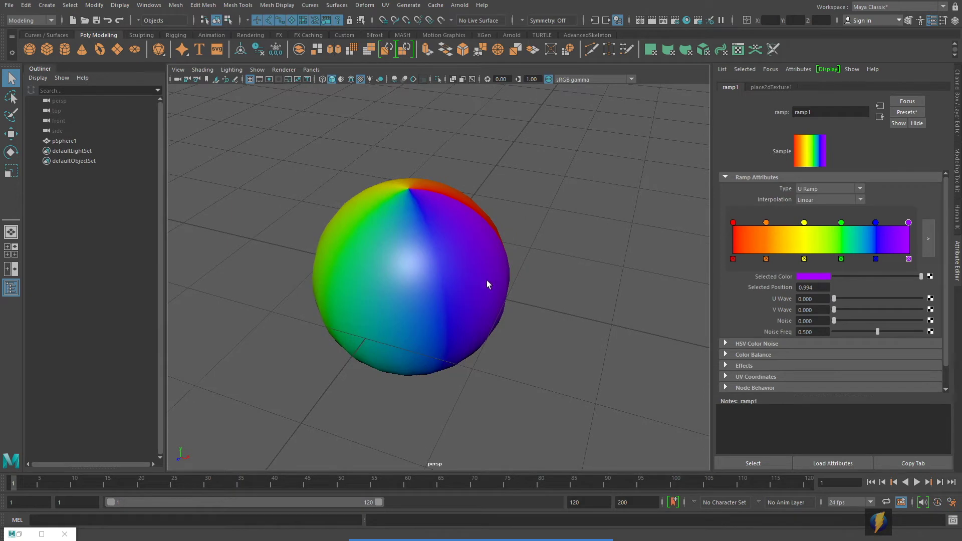
Set the ramp interpolation to None for hard-edged color bands and view the sphere from above
left_click(513, 525)
left_click_drag(579, 372, 792, 206)
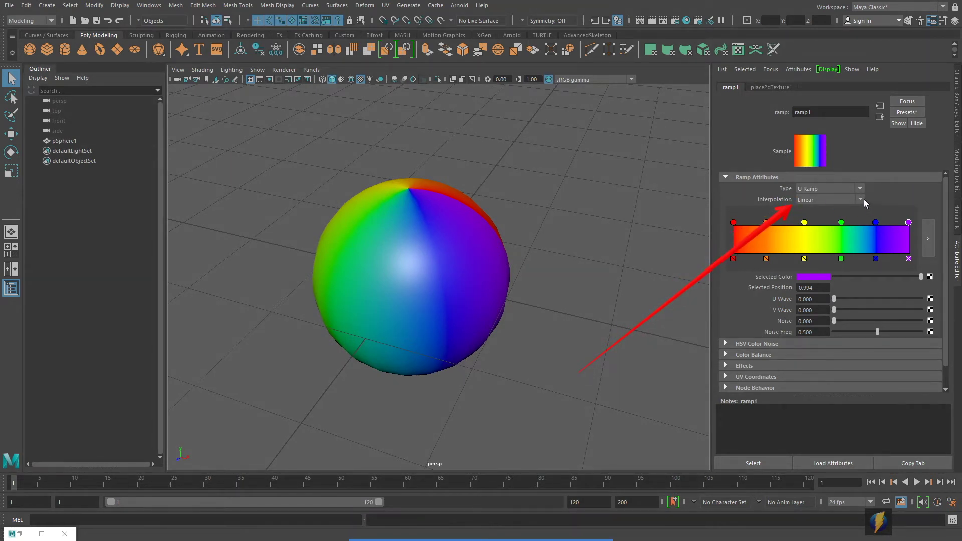
left_click(862, 200)
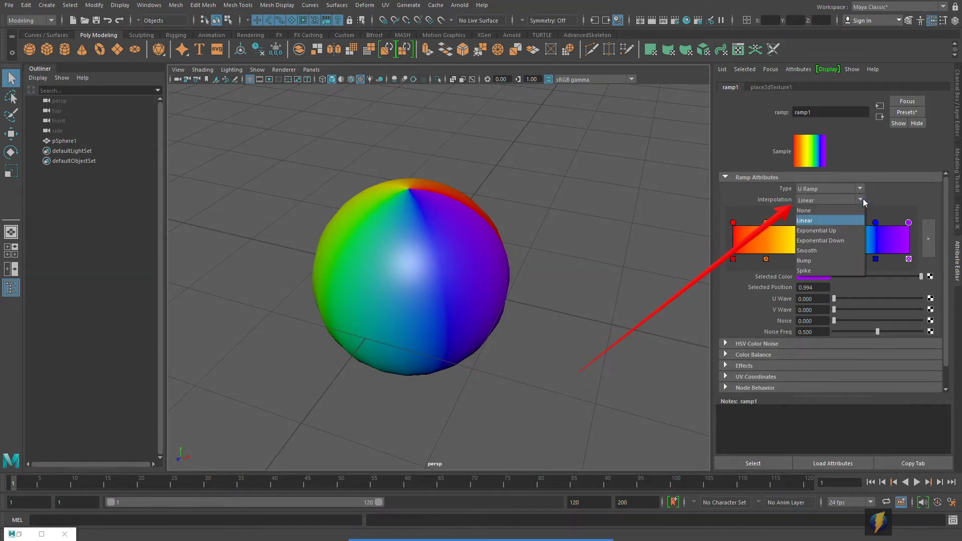
left_click(806, 211)
left_click_drag(597, 255, 508, 248, "alt")
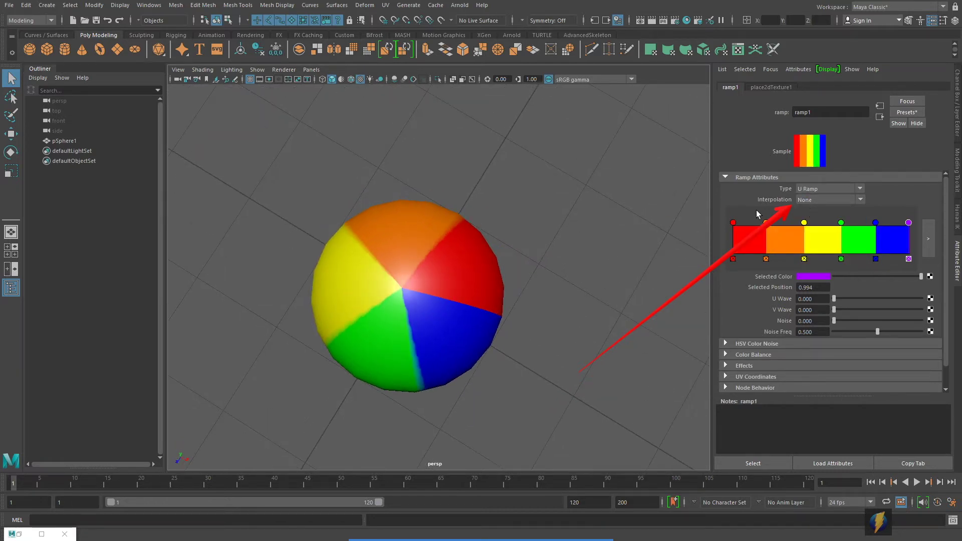
Reposition the ramp's color stops into six roughly equal bands, with orange at about 0.156 and purple at about 0.856
left_click_drag(765, 222, 760, 222)
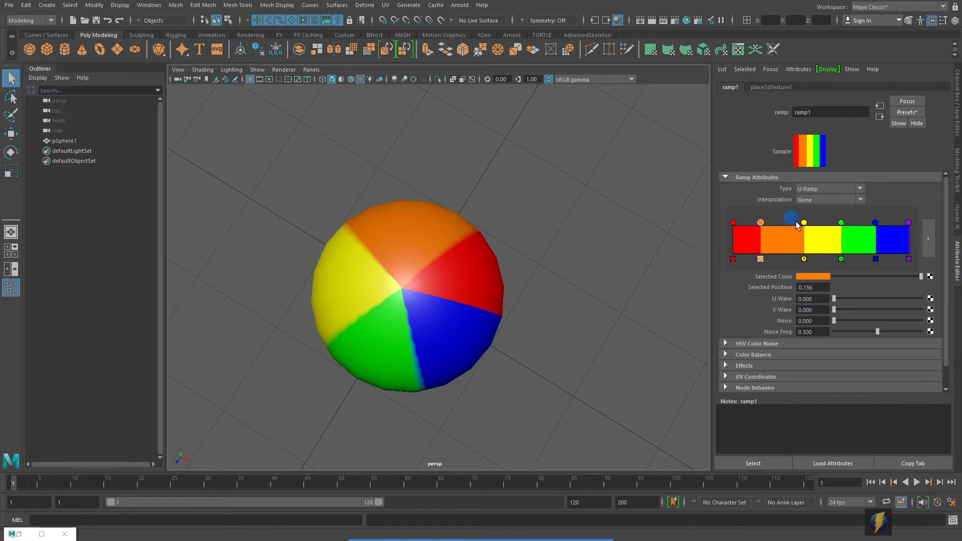
left_click_drag(804, 222, 884, 227)
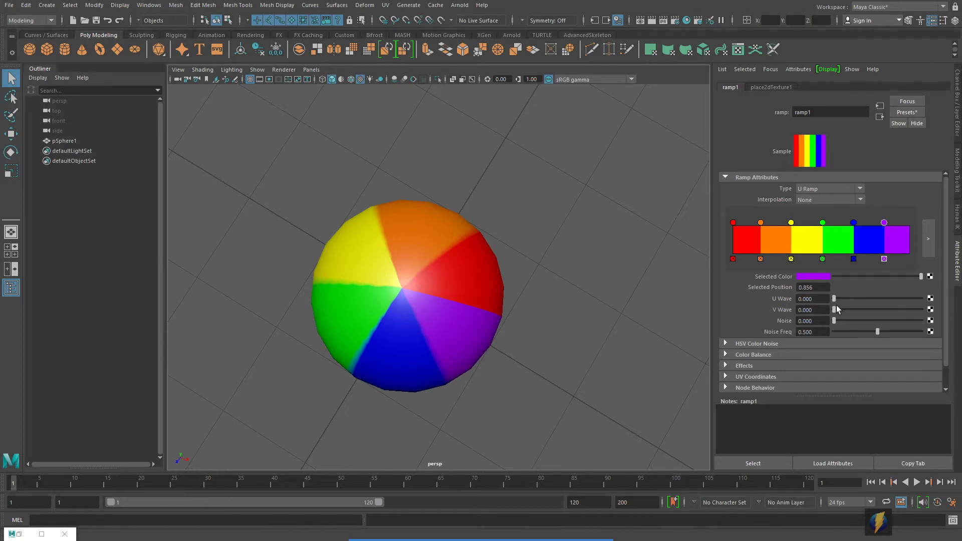
left_click_drag(490, 354, 453, 353, "alt")
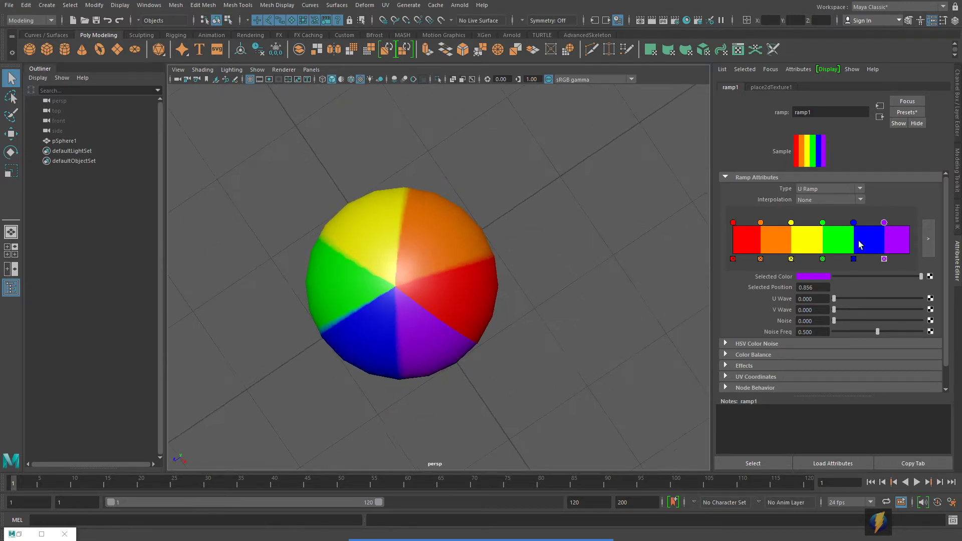
Fine-tune the ramp's band spacing by moving purple to about 0.841, yellow to about 0.351 and orange to about 0.173
left_click_drag(885, 226, 881, 225)
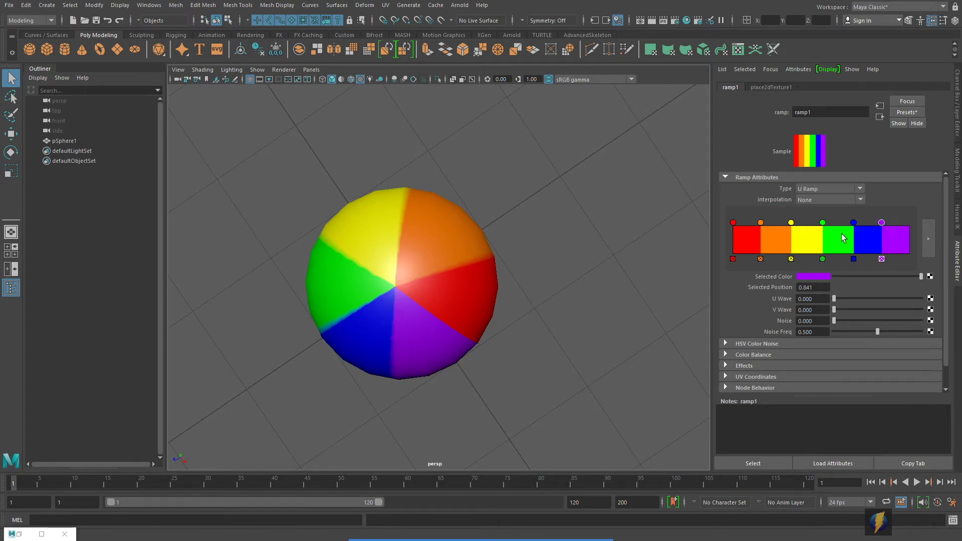
left_click_drag(792, 221, 796, 225)
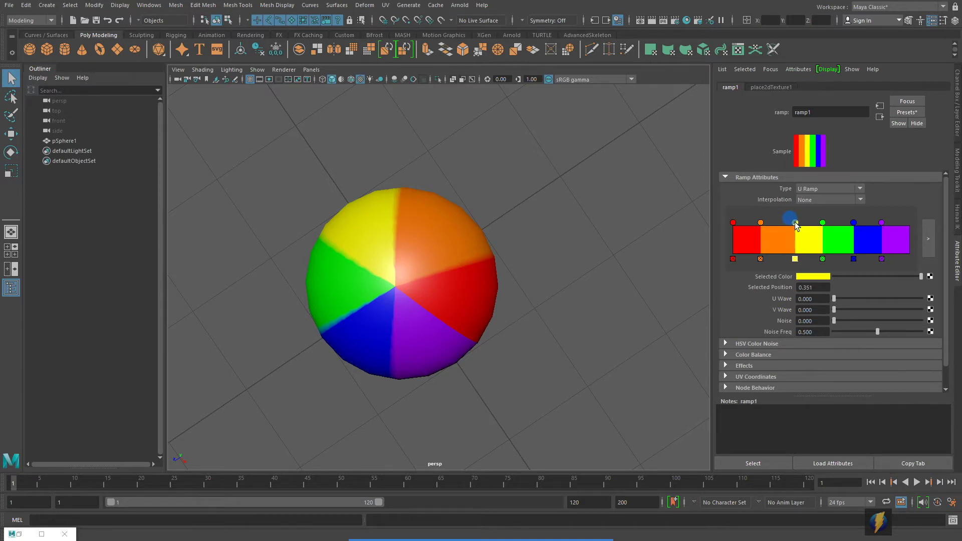
left_click(760, 222)
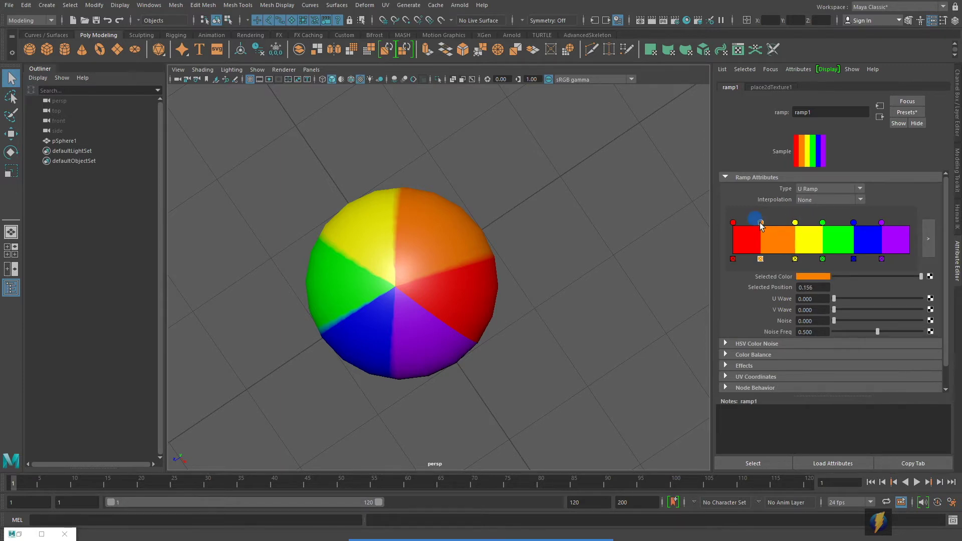
left_click_drag(761, 225, 764, 225)
Render the textured sphere in the perspective view from slightly above, and close the render window
left_click_drag(369, 281, 471, 238, "alt")
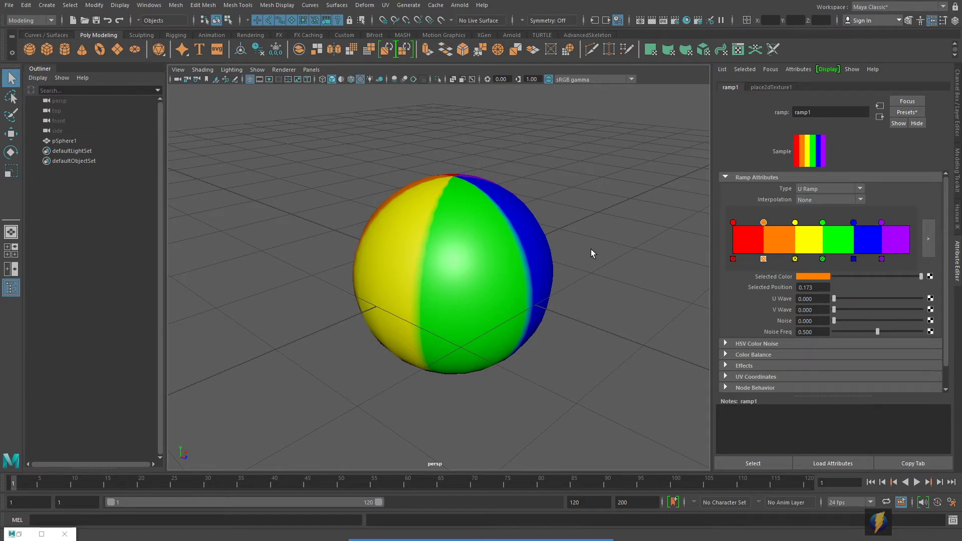
left_click_drag(512, 260, 483, 253, "alt")
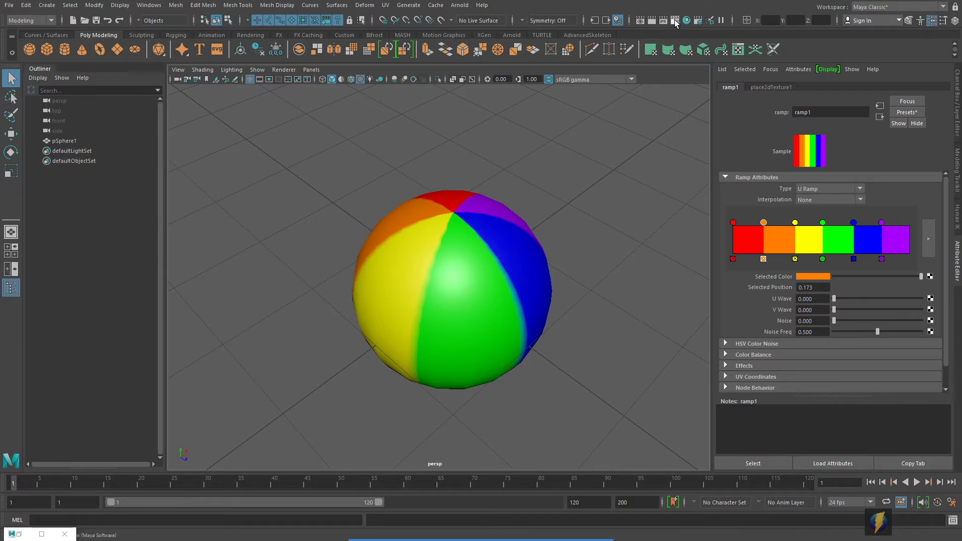
left_click(652, 20)
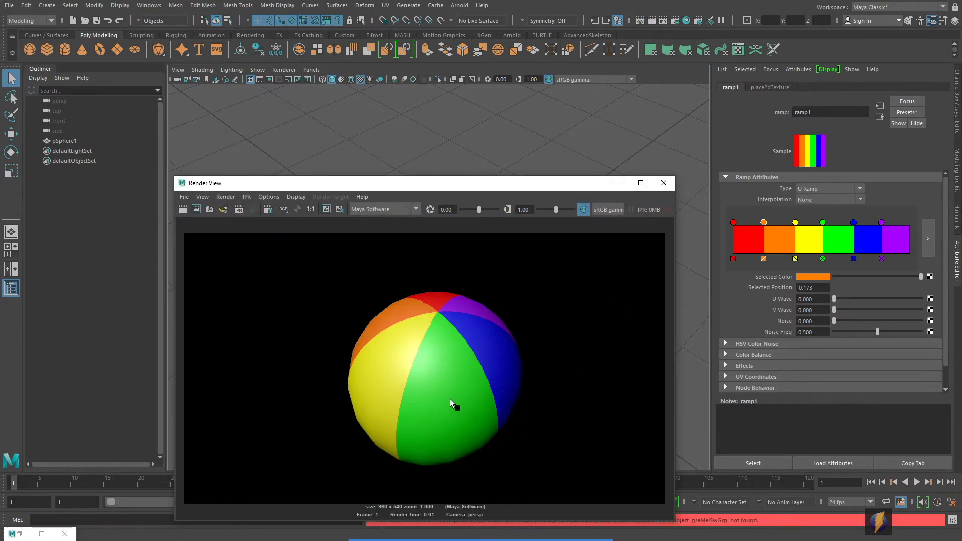
left_click(663, 183)
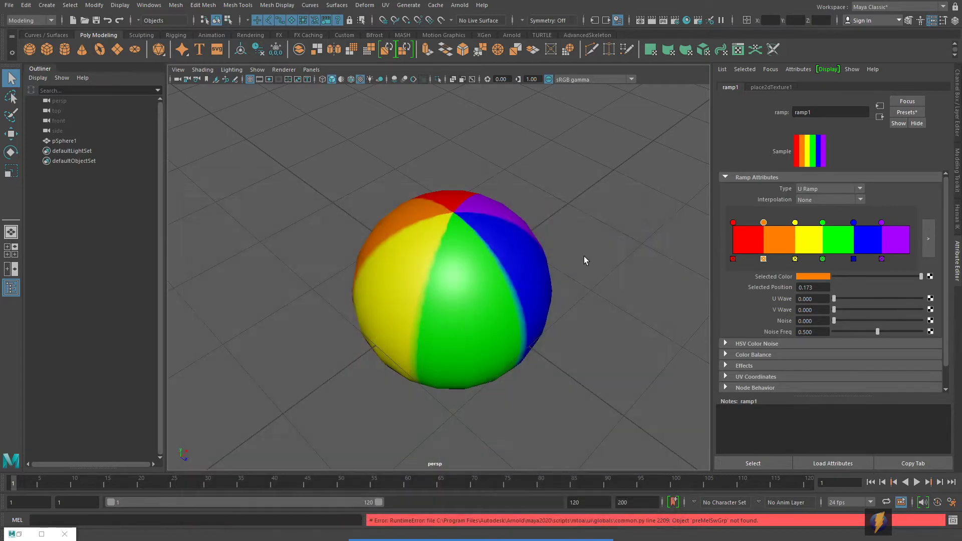
Show the front view full size with textured display on, framing the sphere
mouse_move(335, 300)
left_mouse_down("alt")
mouse_move(350, 268)
mouse_move(335, 281)
left_mouse_up("alt")
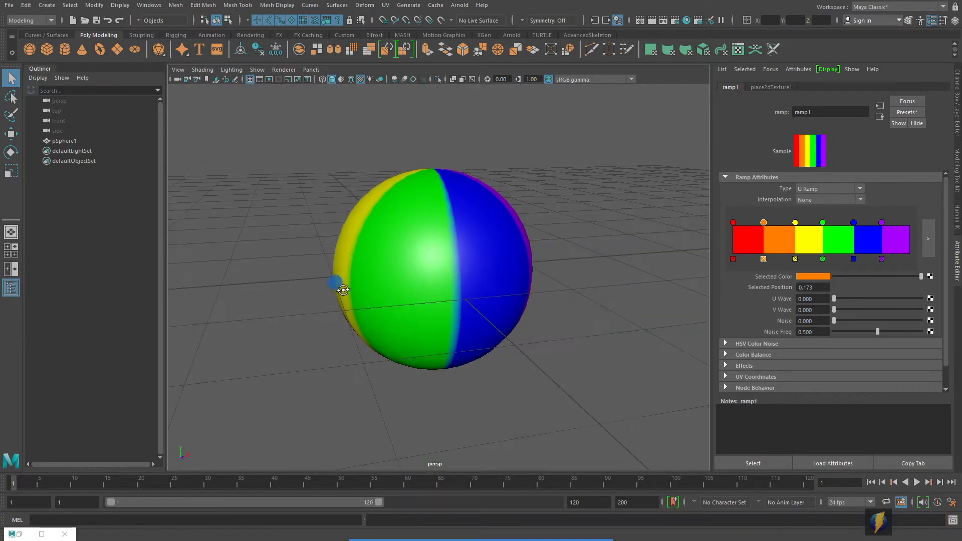
key("space")
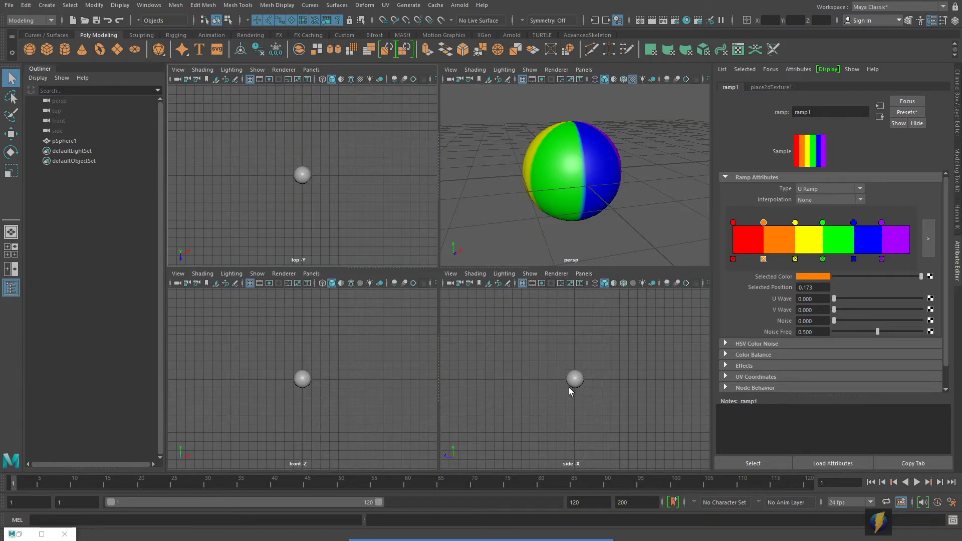
key("space")
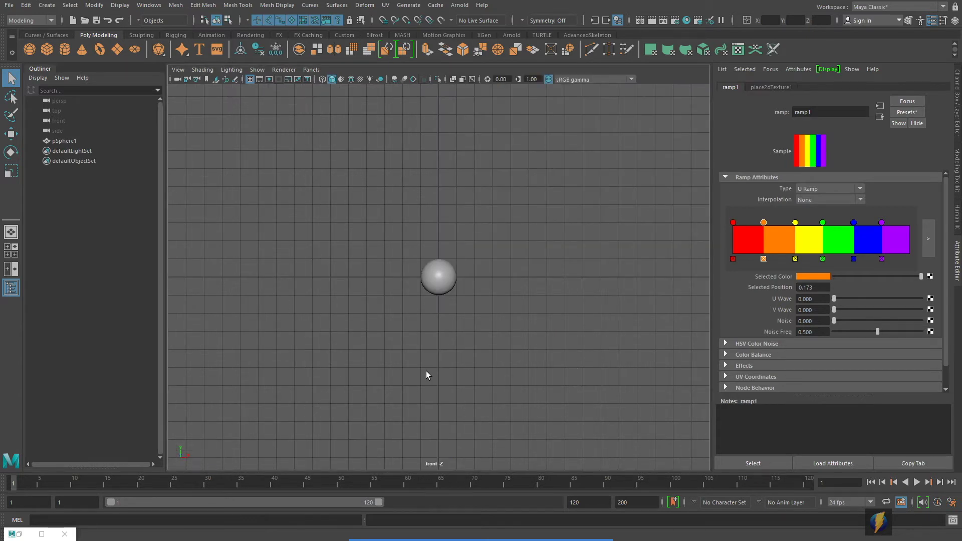
key("6")
right_click_drag(294, 365, 507, 364, "alt")
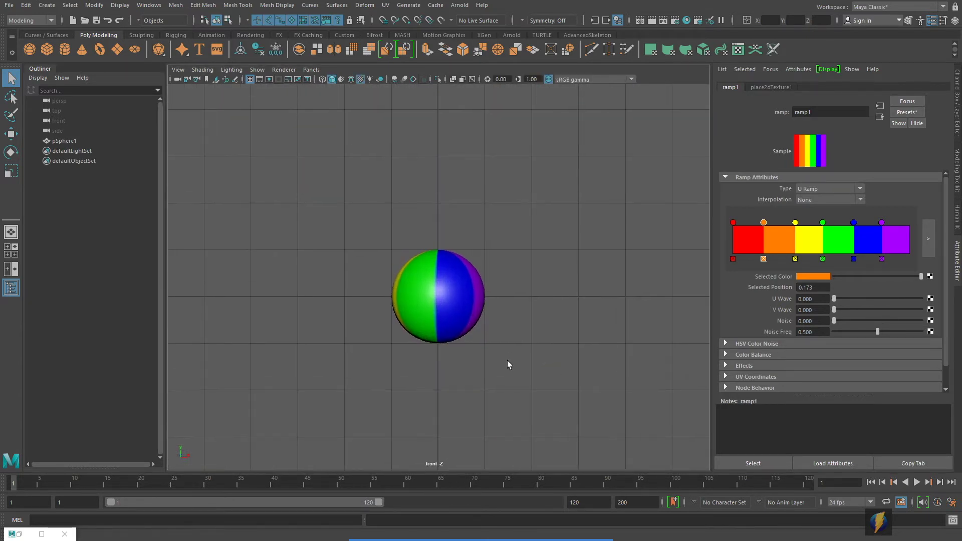
scroll(476, 350, "up", 2)
middle_click_drag(476, 350, 476, 347, "alt")
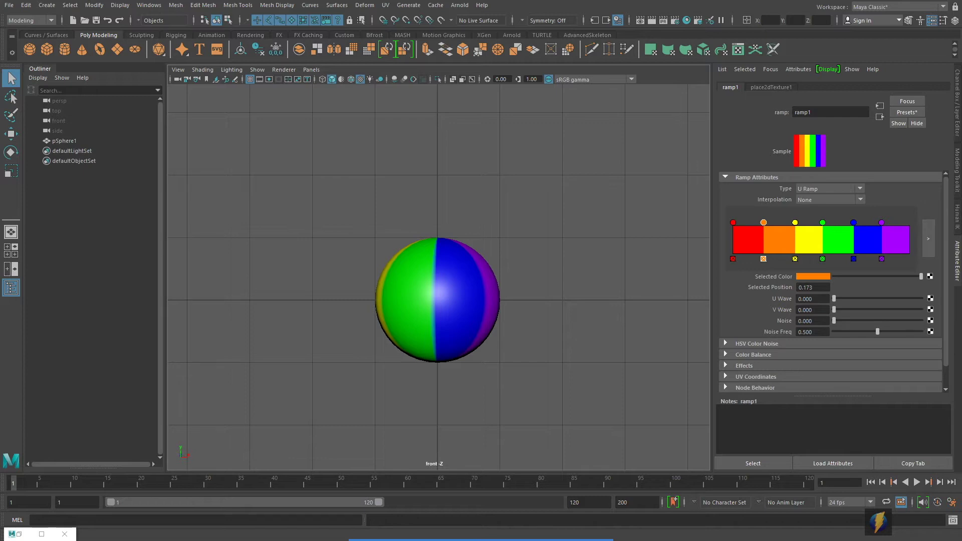
Select the sphere, show its transform channels and activate the Scale tool
left_click(459, 304)
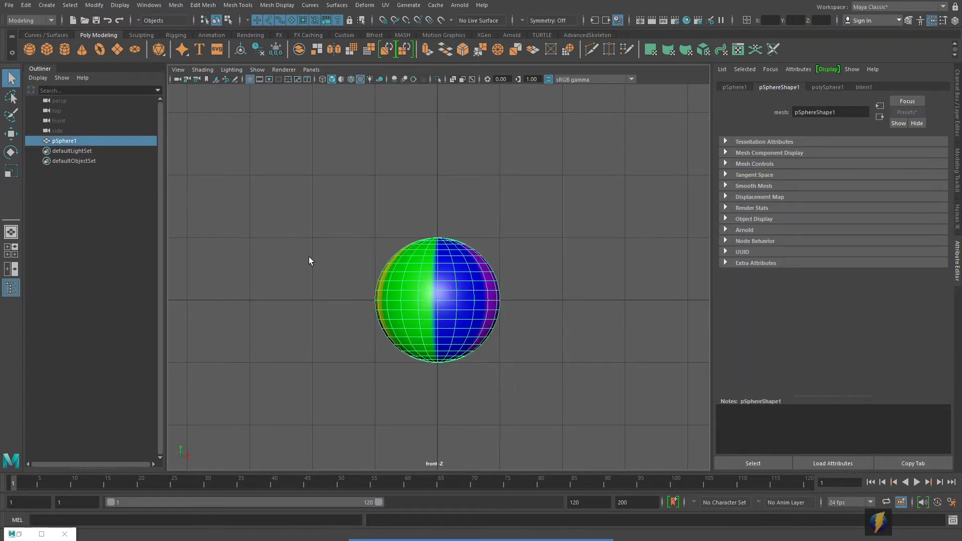
left_click(957, 95)
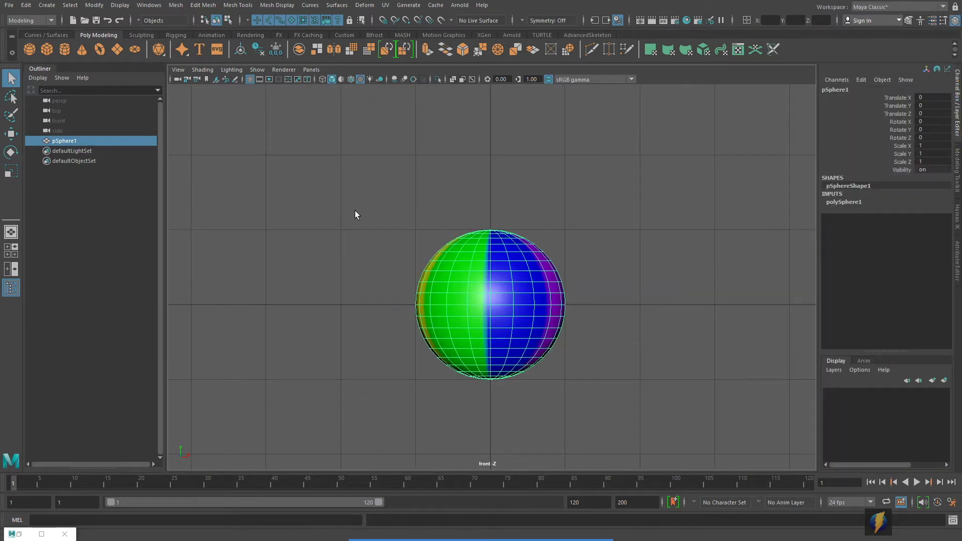
left_click(11, 171)
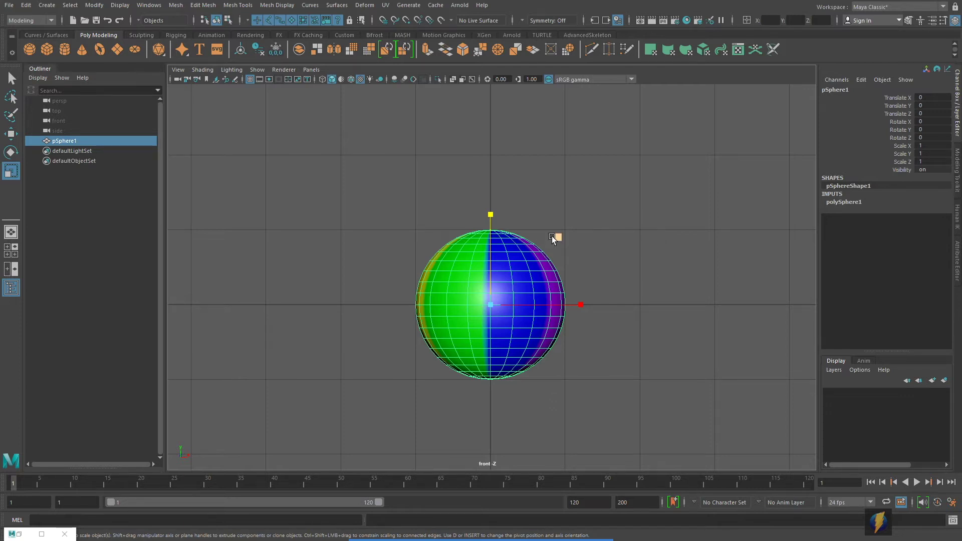
Try squashing the sphere by scaling it to 0.6 in Y and about 1.334 in X and Z together
left_click(490, 214)
left_click_drag(489, 214, 487, 250)
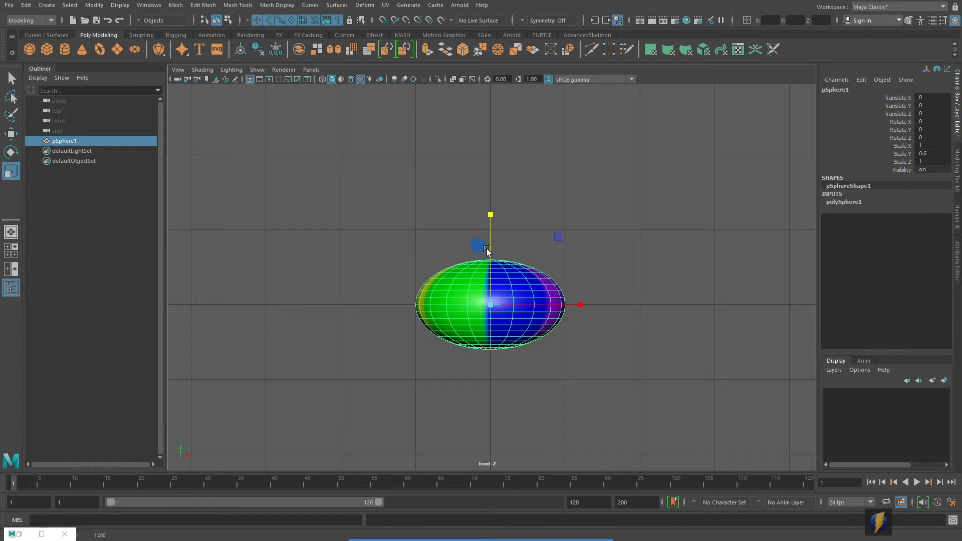
key("space")
key("space")
left_click_drag(570, 186, 607, 332, "alt")
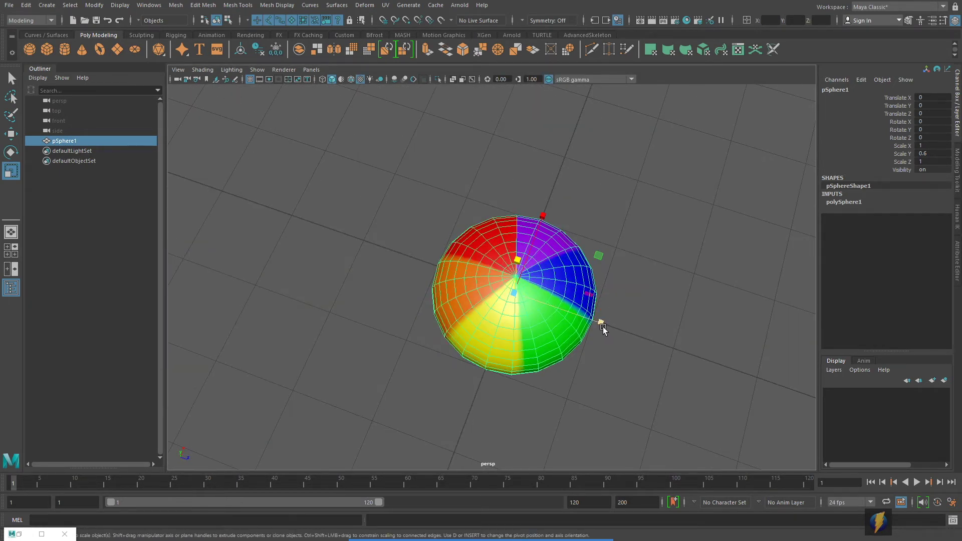
left_click_drag(603, 255, 618, 259)
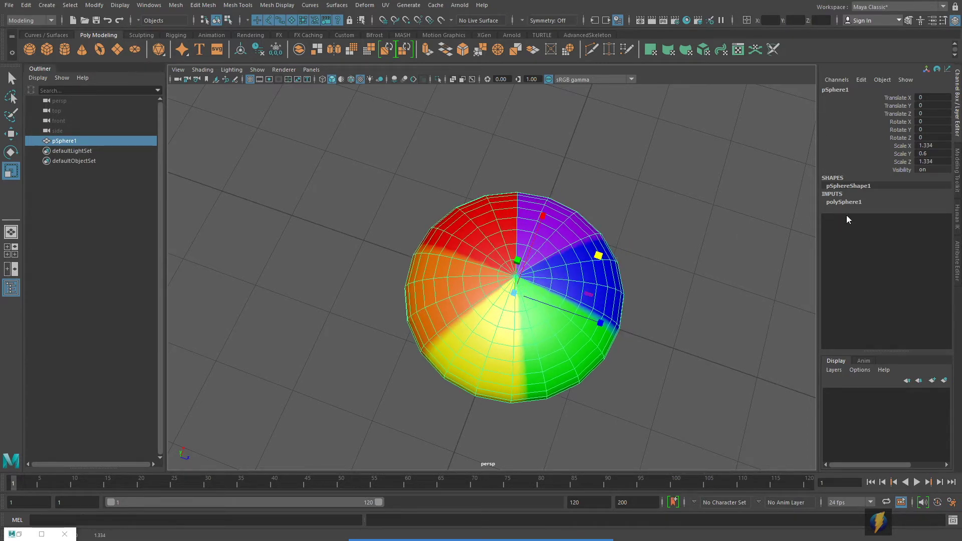
left_click_drag(678, 281, 581, 239, "alt")
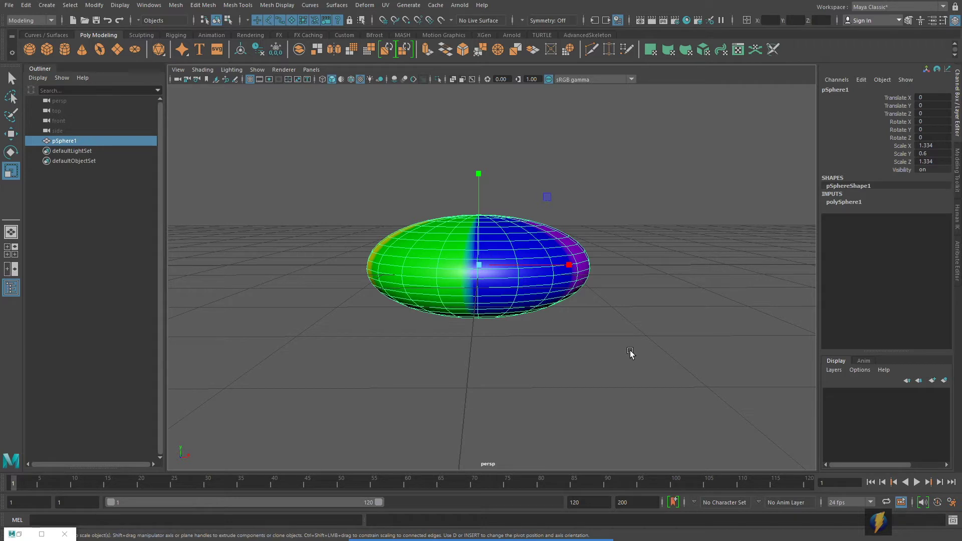
Undo the squash and try stretching the sphere to about 1.355 in Y and 0.711 in X and Z
key("ctrl+z")
key("ctrl+z")
left_click_drag(570, 314, 502, 224, "alt")
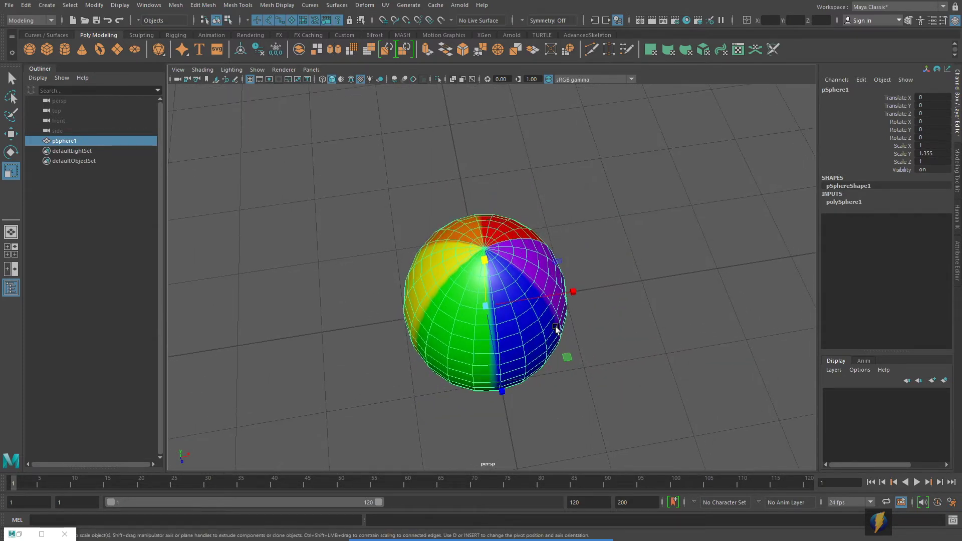
left_click_drag(566, 356, 554, 350)
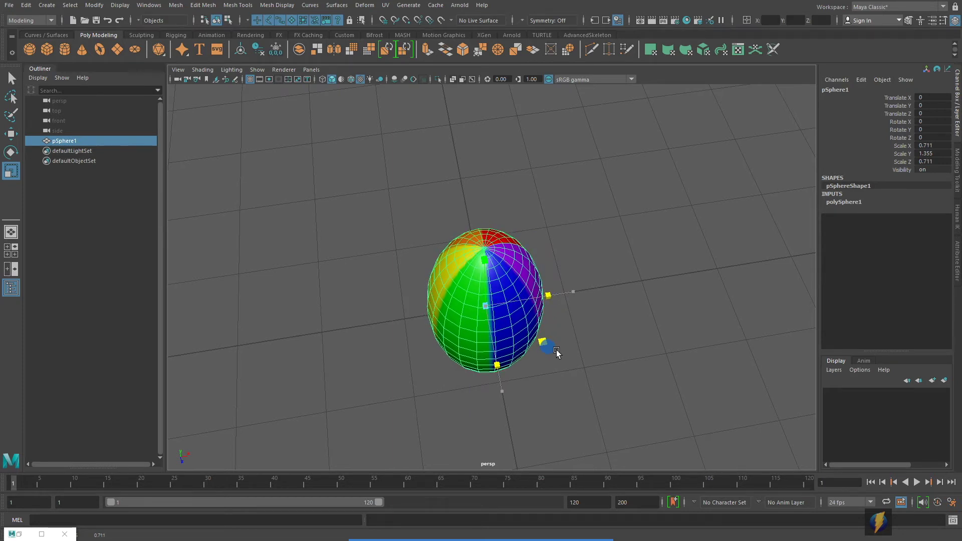
left_click_drag(571, 301, 564, 245, "alt")
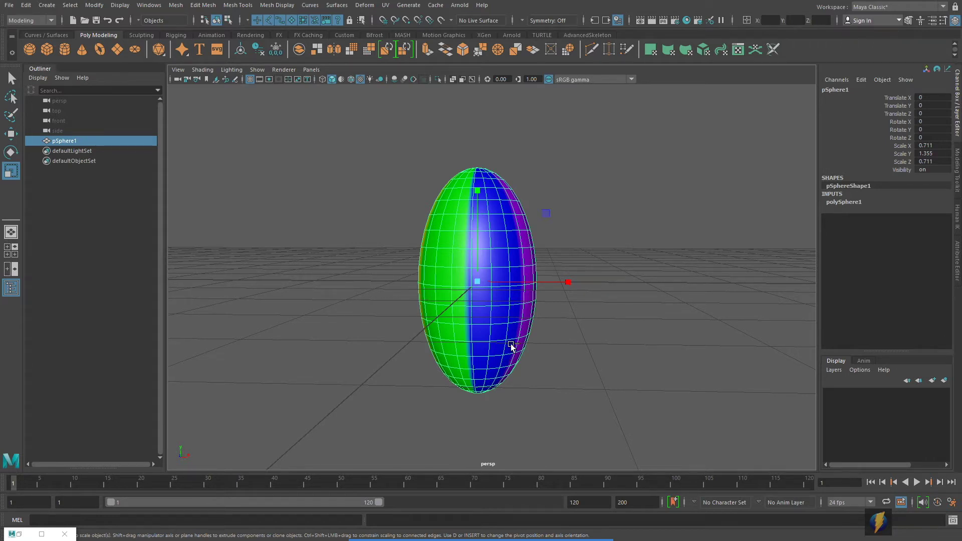
Undo both stretch scalings of the sphere and view it from the front in perspective
key("ctrl+z")
key("ctrl+z")
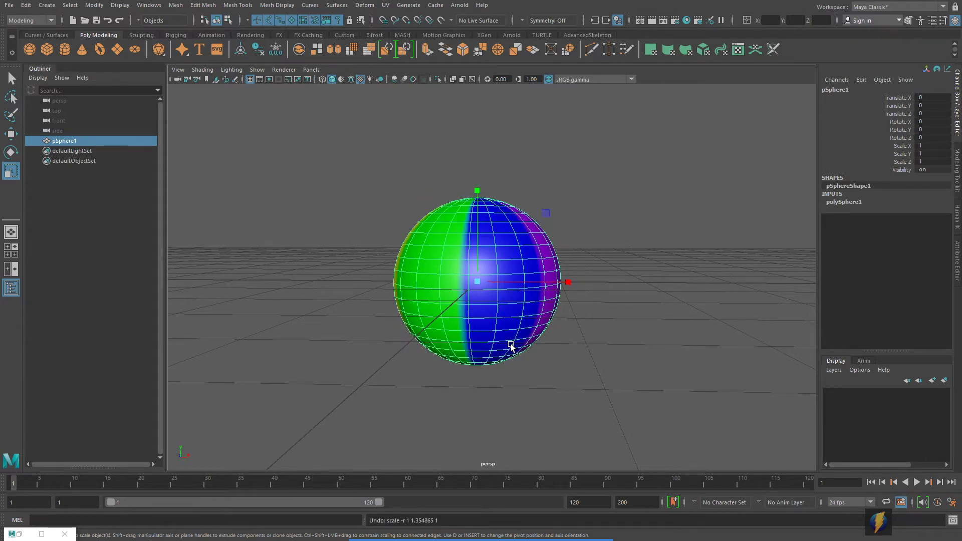
left_click_drag(472, 312, 487, 321, "alt")
right_click_drag(594, 303, 564, 305, "alt")
left_click_drag(534, 302, 548, 315, "alt")
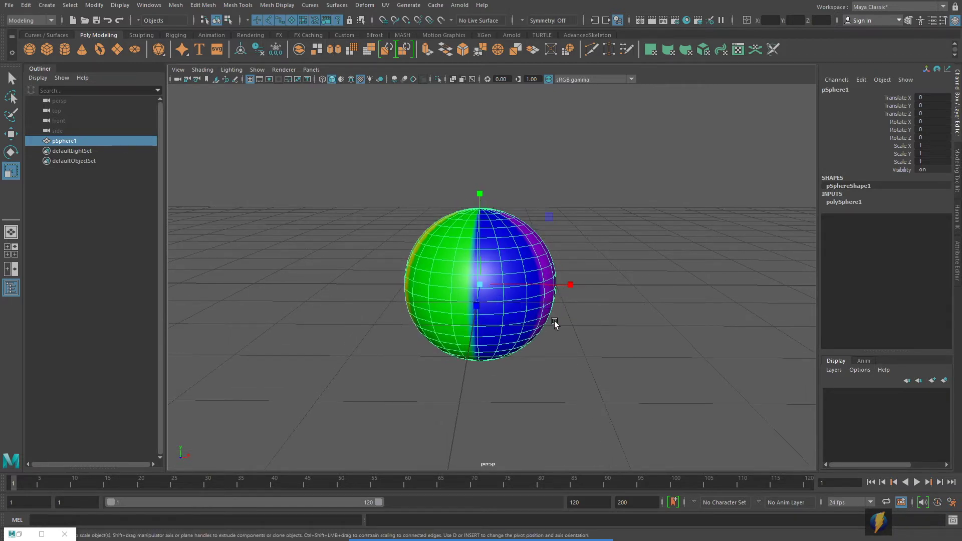
Create a polygon plane as a ground and scale it uniformly to about 8.92
key("space")
key("space")
key("space")
key("space")
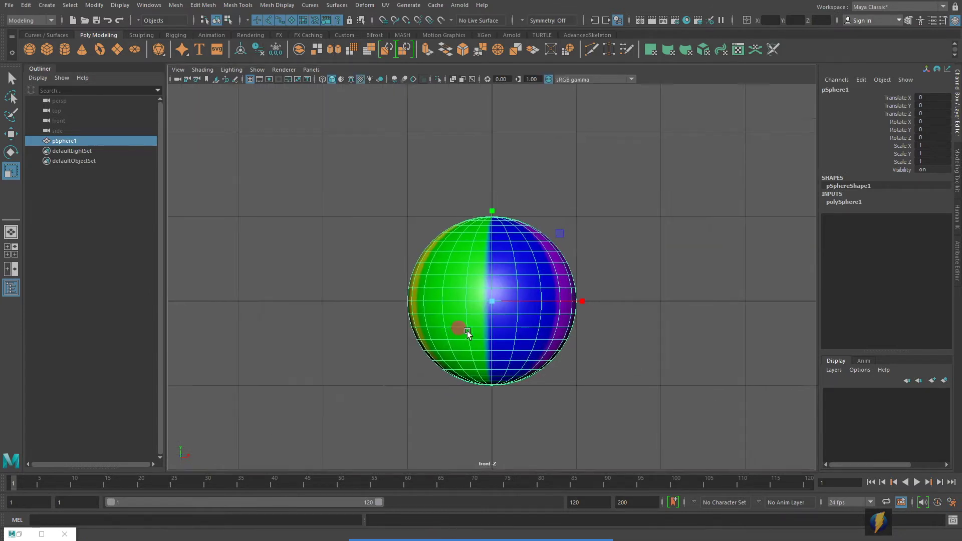
right_click_drag(467, 332, 506, 332, "alt")
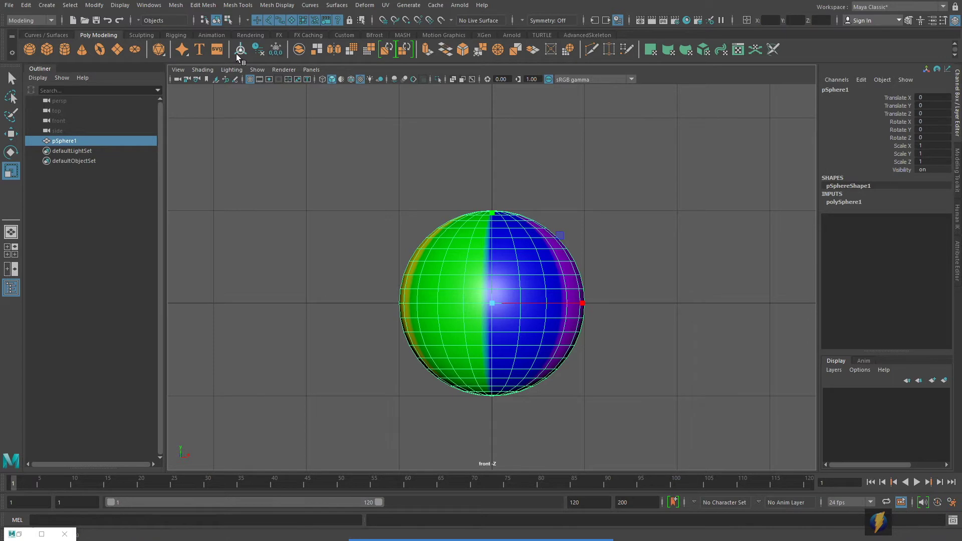
left_click(120, 51)
key("space")
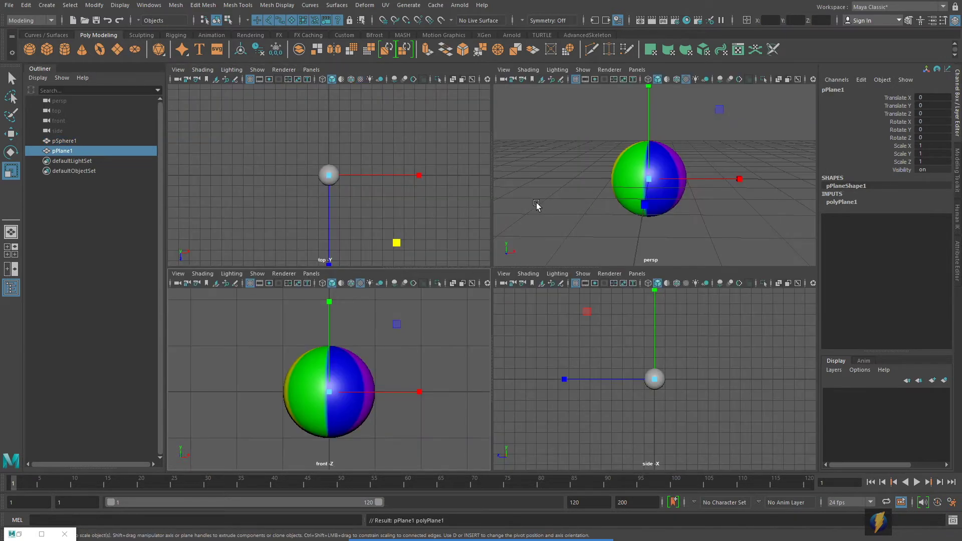
key("space")
left_click_drag(485, 294, 899, 326)
middle_click_drag(510, 296, 497, 241, "alt")
Move the ground plane down in the side view to sit beneath the sphere, and check it in perspective
key("w")
key("space")
key("space")
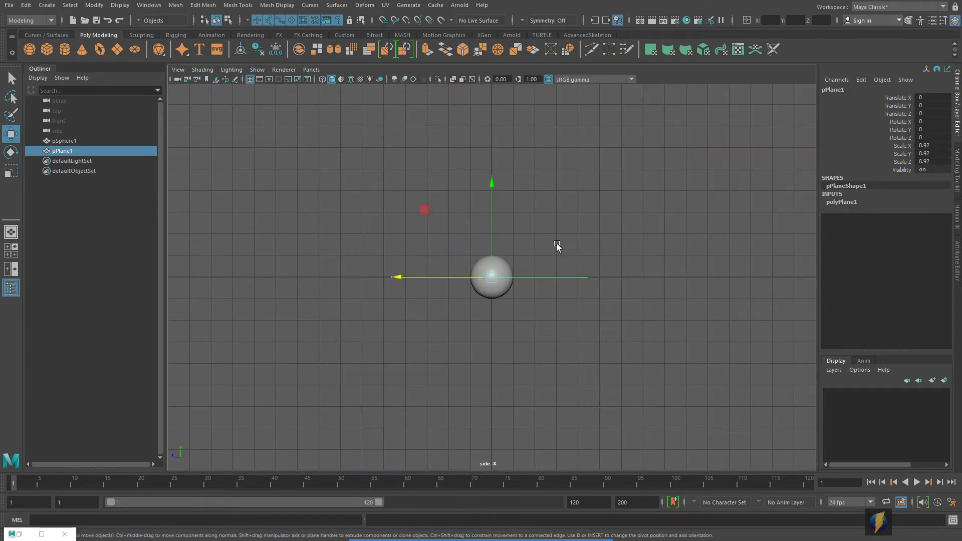
left_click_drag(490, 231, 491, 253)
key("space")
key("space")
left_click_drag(562, 273, 565, 256, "alt")
right_click_drag(518, 263, 555, 257, "alt")
Try squashing the sphere above the plane by scaling it to about 0.573 in Y, and undo it
left_click(507, 217)
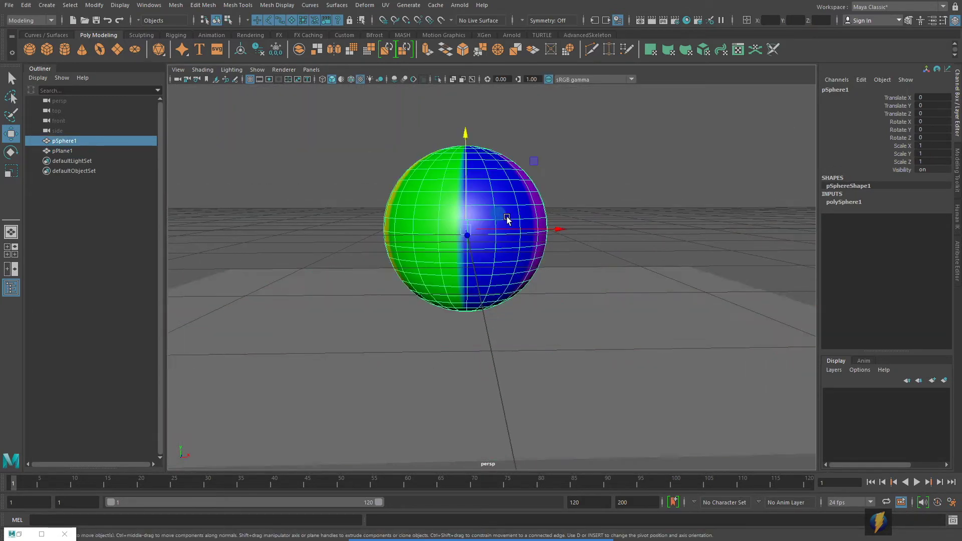
middle_click_drag(526, 218, 526, 228, "alt")
left_click(11, 171)
left_click_drag(422, 241, 422, 254, "alt")
left_click_drag(467, 157, 467, 199)
left_click_drag(508, 282, 507, 280, "alt")
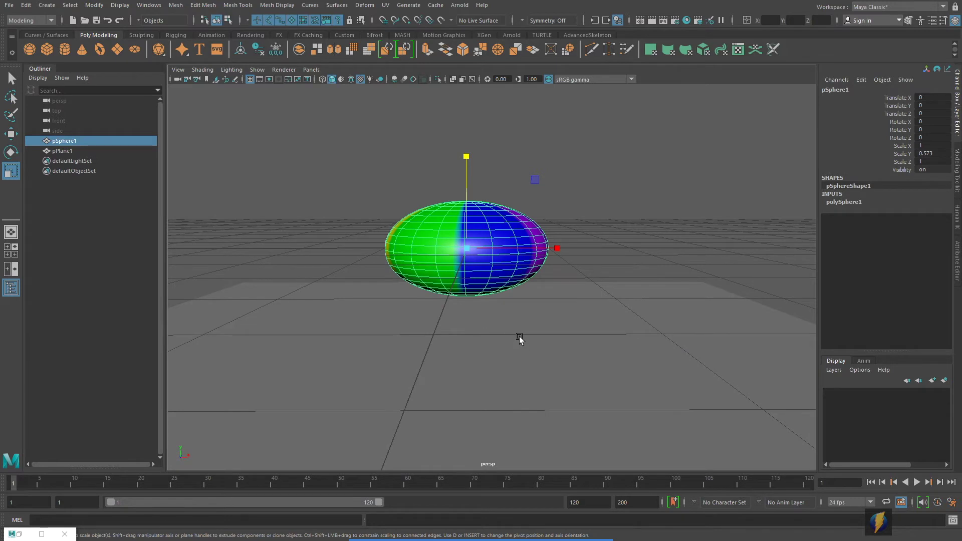
left_click_drag(519, 337, 521, 344, "alt")
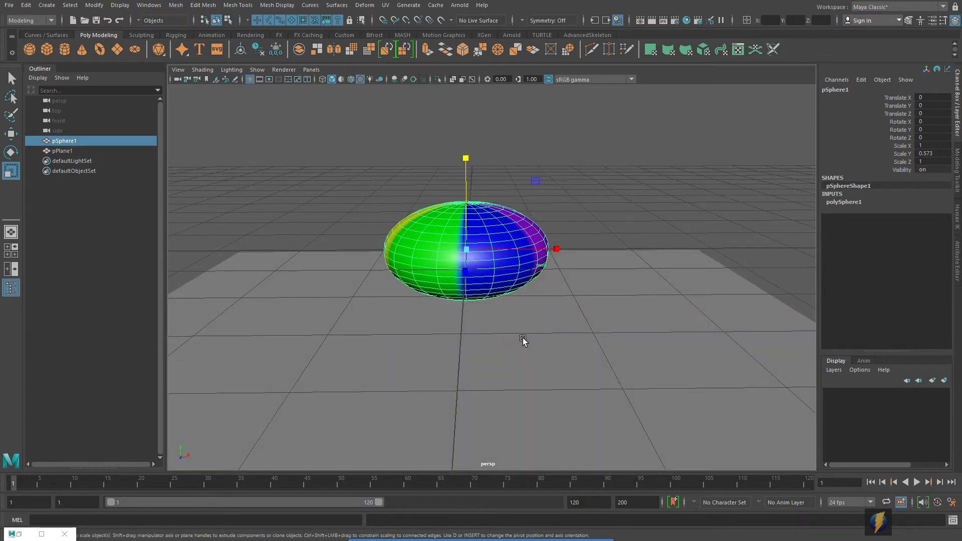
key("ctrl+z")
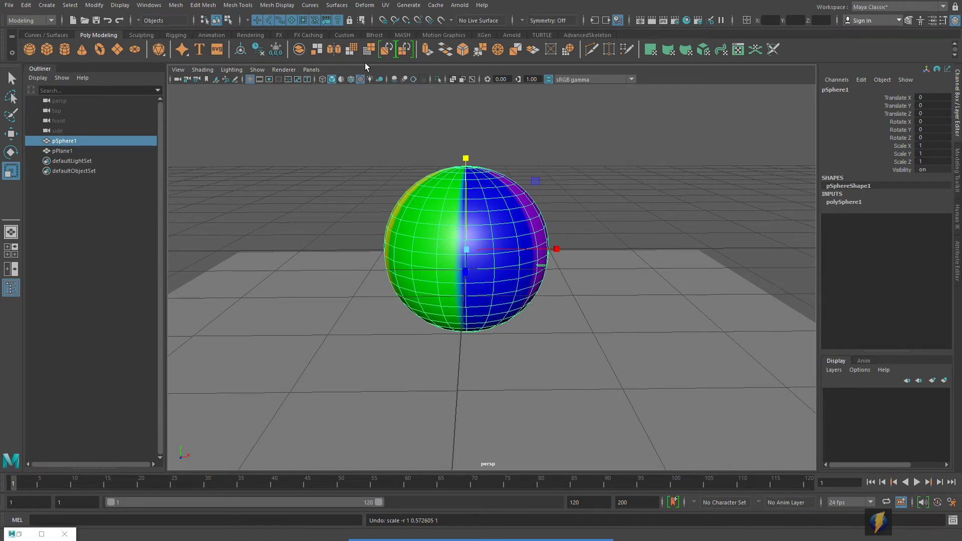
Create a spot light and show the scene in the full-size top view
left_click(47, 4)
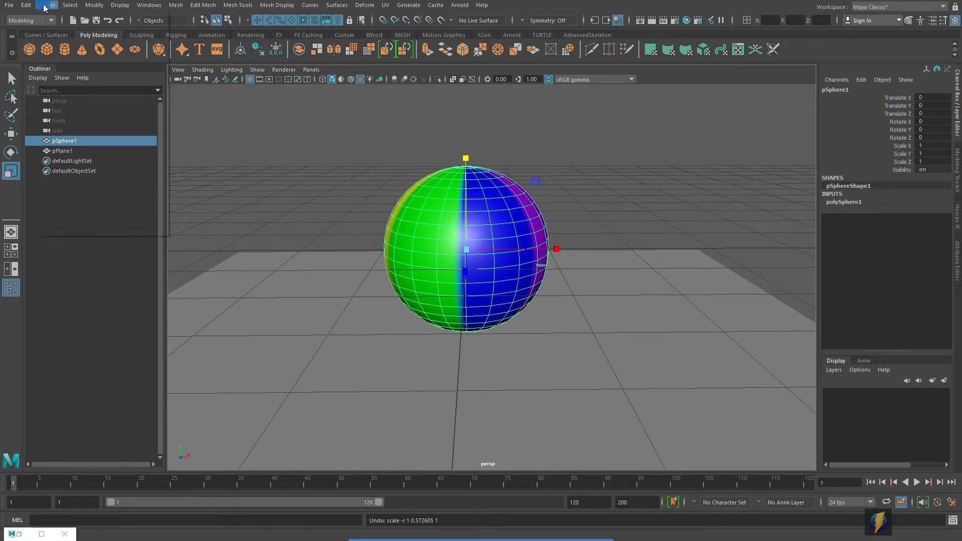
mouse_move(97, 60)
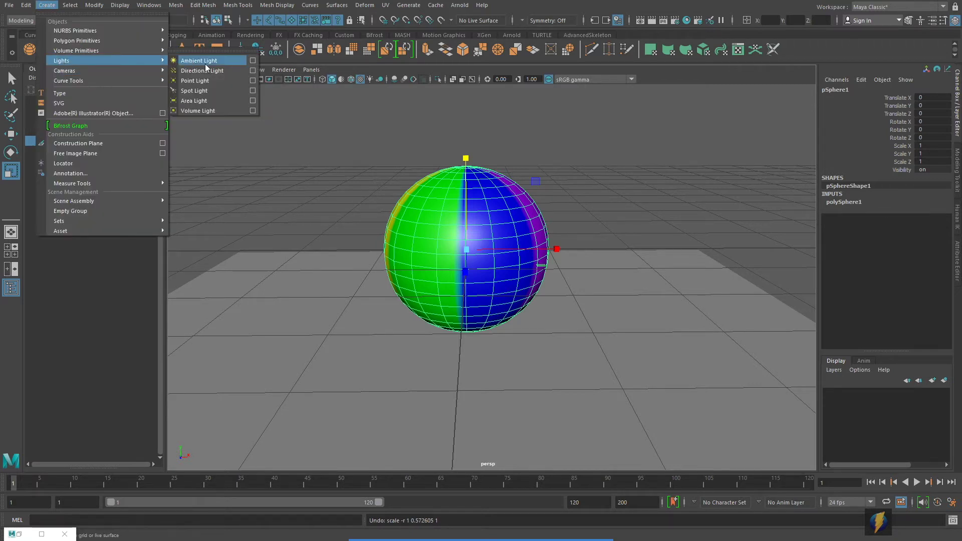
left_click(195, 91)
key("space")
key("space")
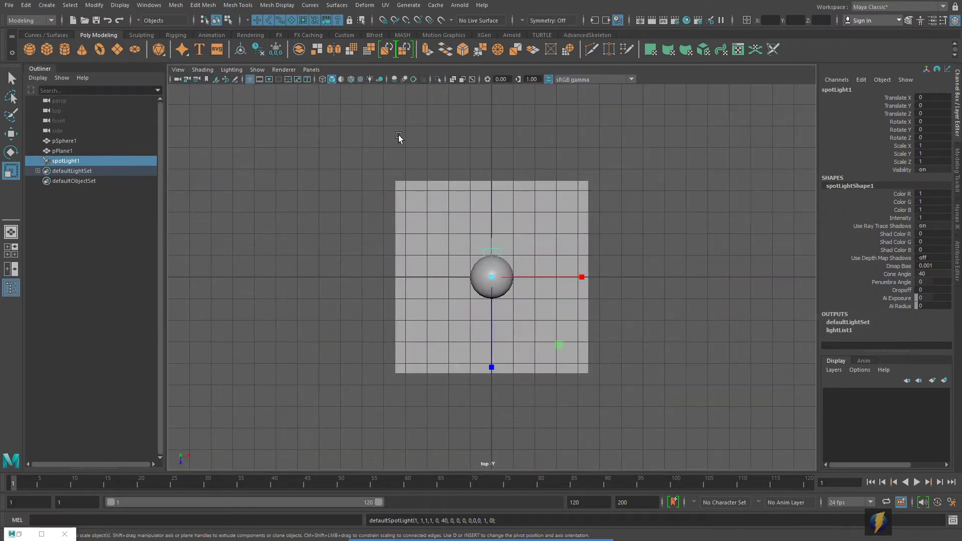
Look through the spot light to aim it at the sphere from about (-13.5, 8.3, 8.1), with scene lighting enabled in the perspective view
left_click(314, 71)
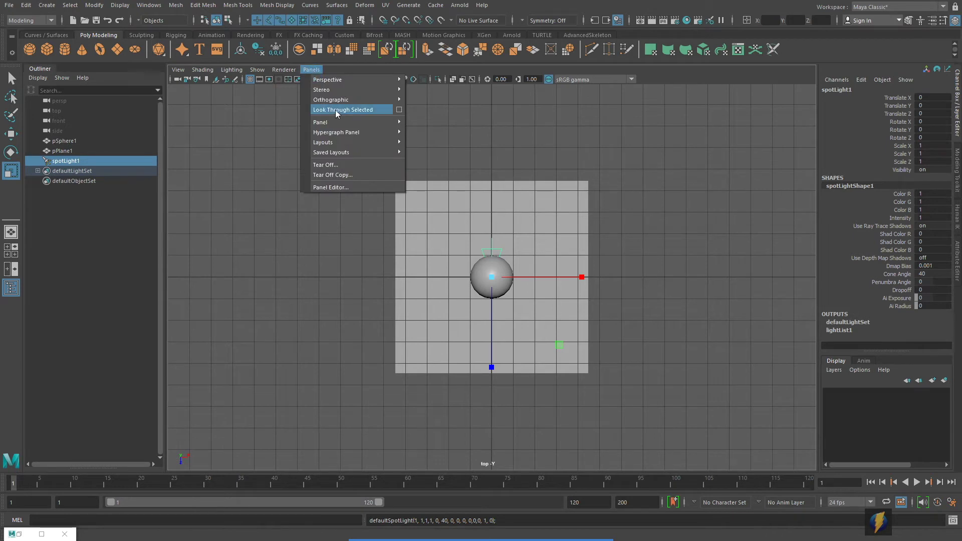
left_click(335, 109)
key("space")
right_click_drag(401, 179, 277, 170, "alt")
left_click_drag(339, 174, 358, 187, "alt")
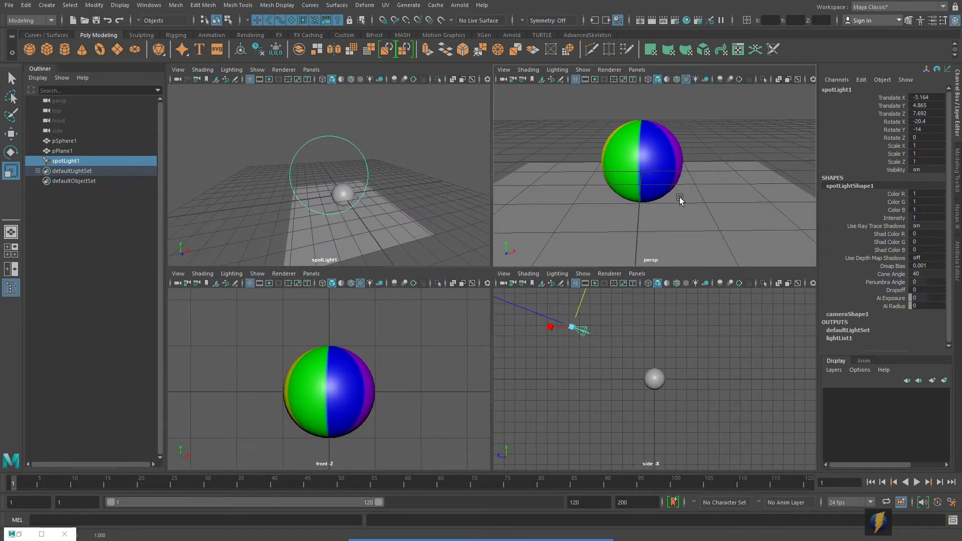
key("7")
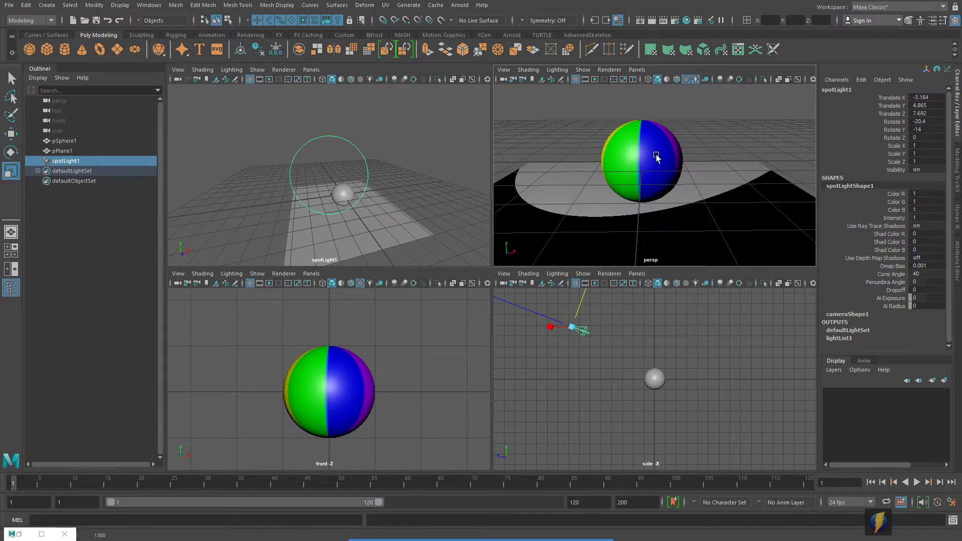
right_click_drag(404, 166, 360, 172, "alt")
left_click_drag(360, 172, 382, 180, "alt")
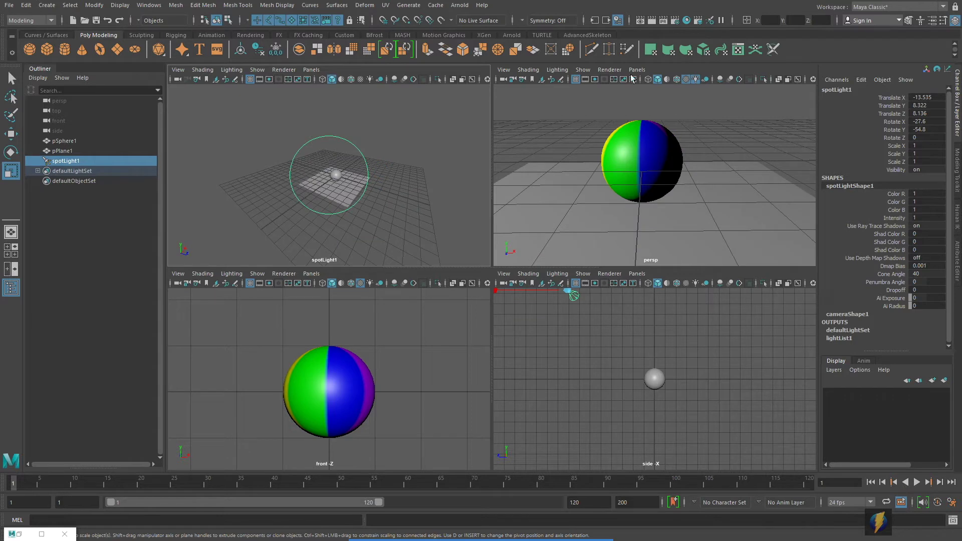
Enable shadows in the perspective view and pull the spot light back to about (-22.8, 21.9, 15.5), still aimed at the sphere
left_click(534, 73)
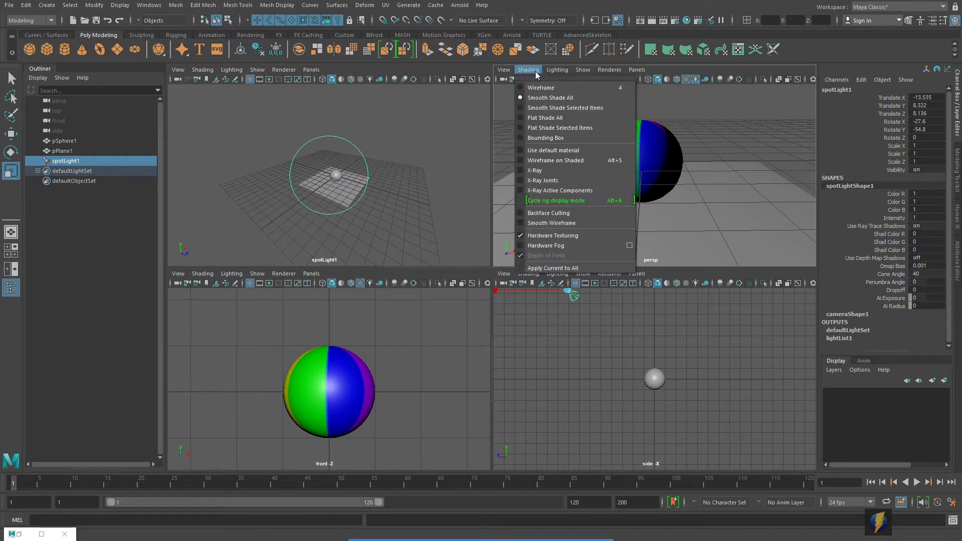
mouse_move(566, 76)
left_click(568, 151)
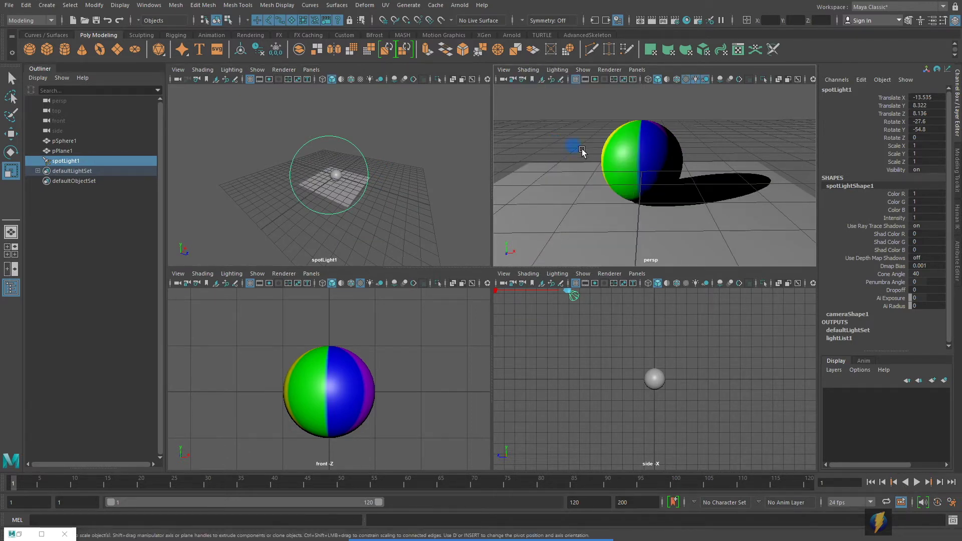
left_click_drag(347, 175, 350, 188, "alt")
middle_click_drag(374, 191, 251, 199, "alt")
middle_click_drag(342, 185, 339, 186, "alt")
right_click_drag(396, 191, 358, 189, "alt")
Show the perspective view full size and hide its grid
key("space")
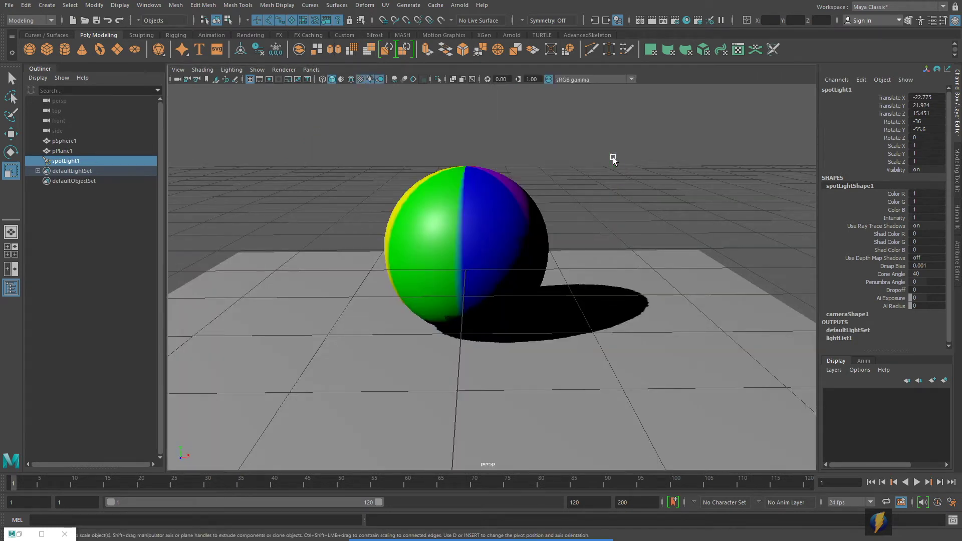
left_click(257, 71)
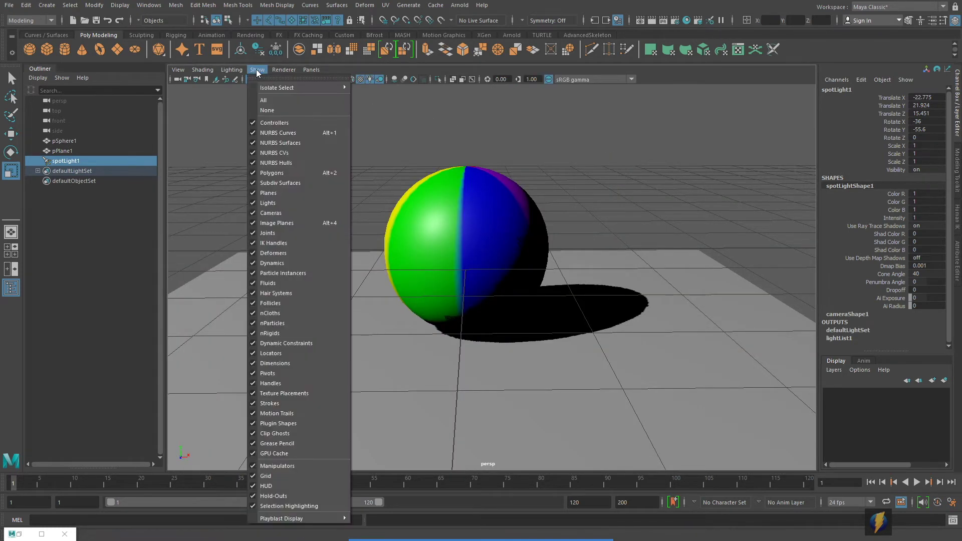
left_click(269, 476)
Try squashing the sphere about its center by scaling it to about 0.449 in Y, and undo it
left_click(487, 255)
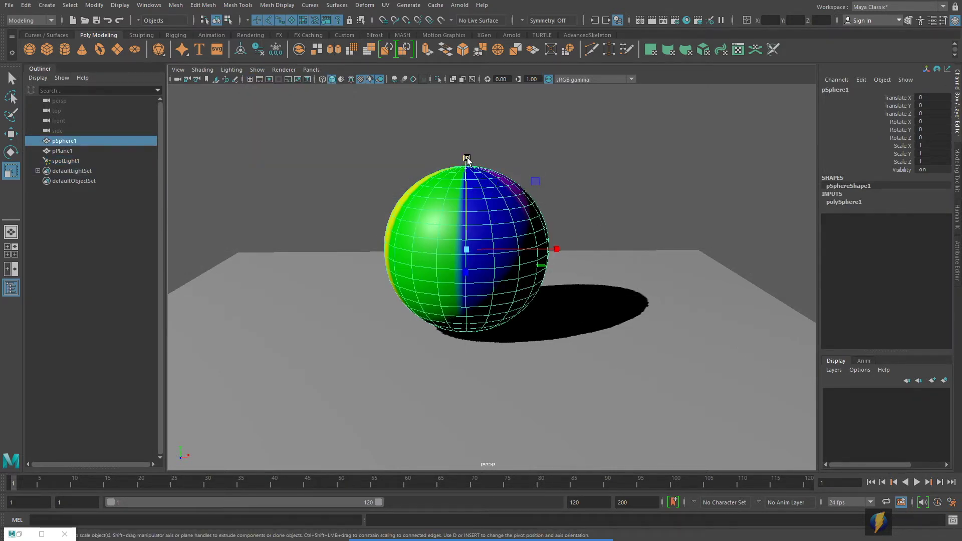
left_click_drag(467, 160, 472, 213)
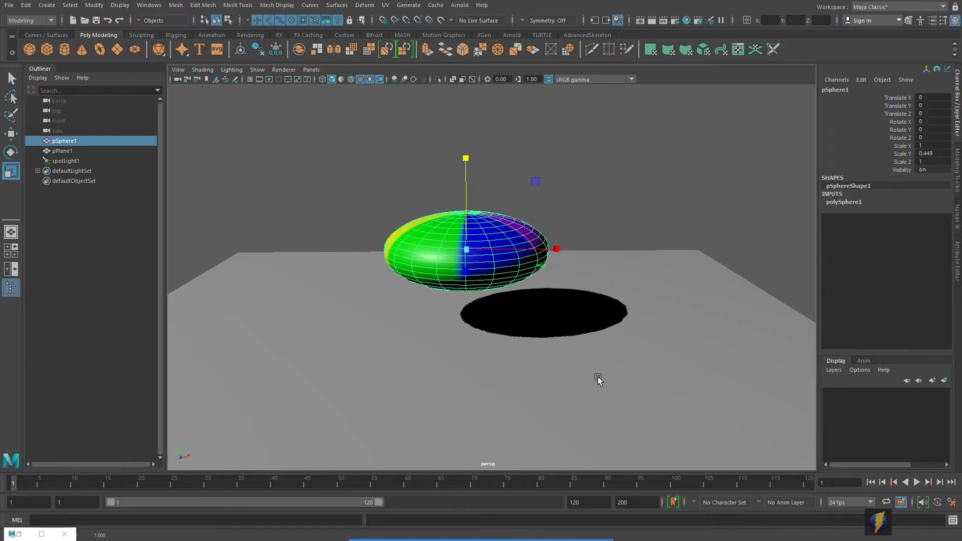
key("ctrl+z")
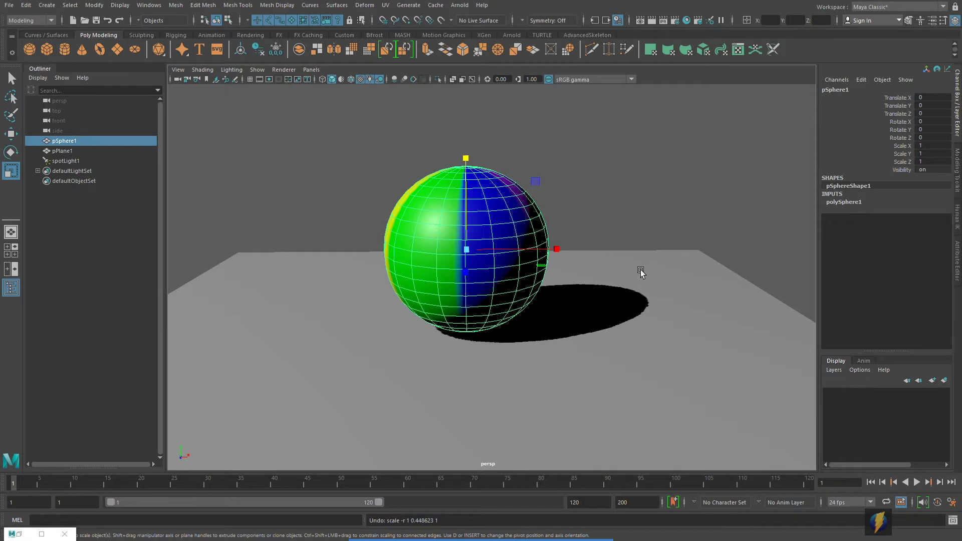
Move the sphere's pivot down to its base in the side view, and check it in the full-size perspective view
key("space")
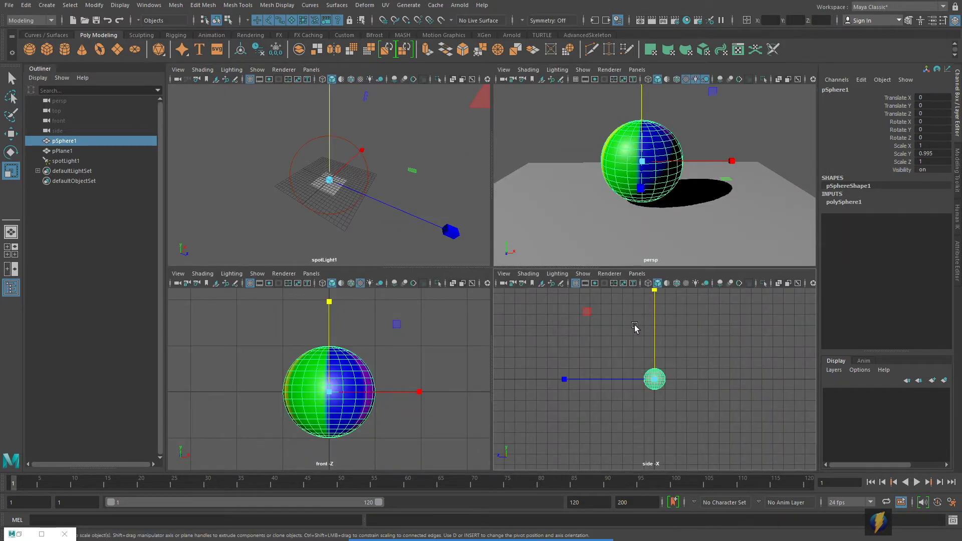
key("space")
right_click_drag(417, 353, 574, 349, "alt")
mouse_move(460, 370)
middle_mouse_down("alt")
mouse_move(458, 343)
mouse_move(451, 371)
middle_mouse_up("alt")
right_click_drag(501, 363, 546, 357, "alt")
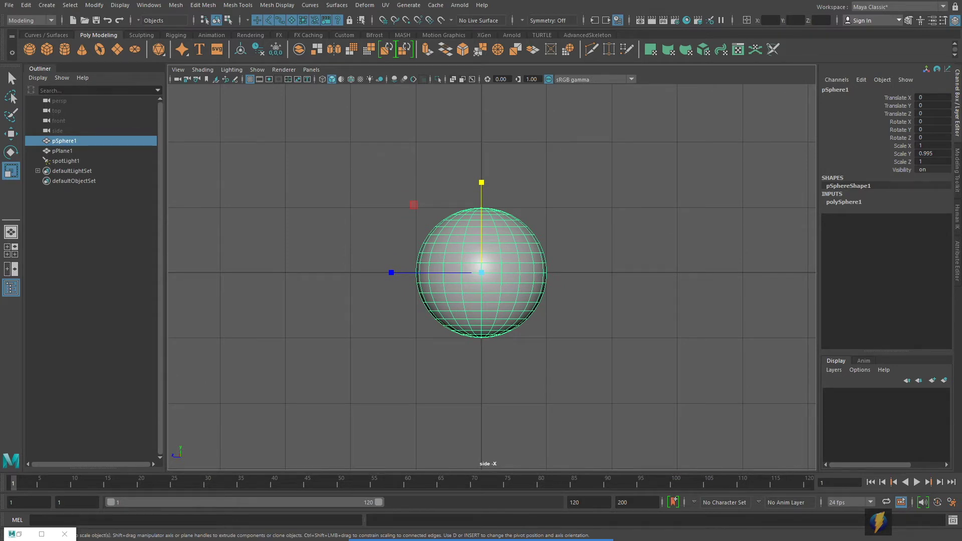
key("d")
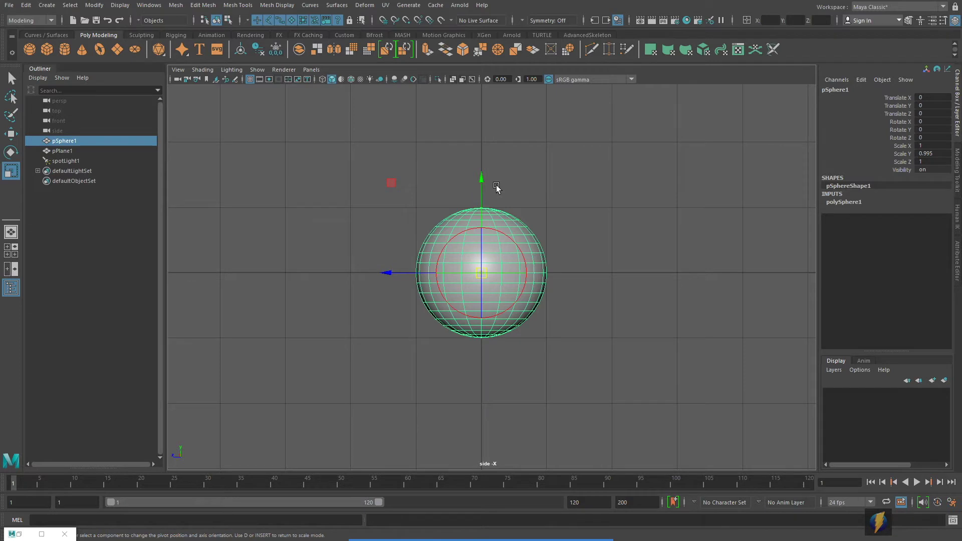
left_click_drag(482, 179, 476, 328)
key("x")
key("space")
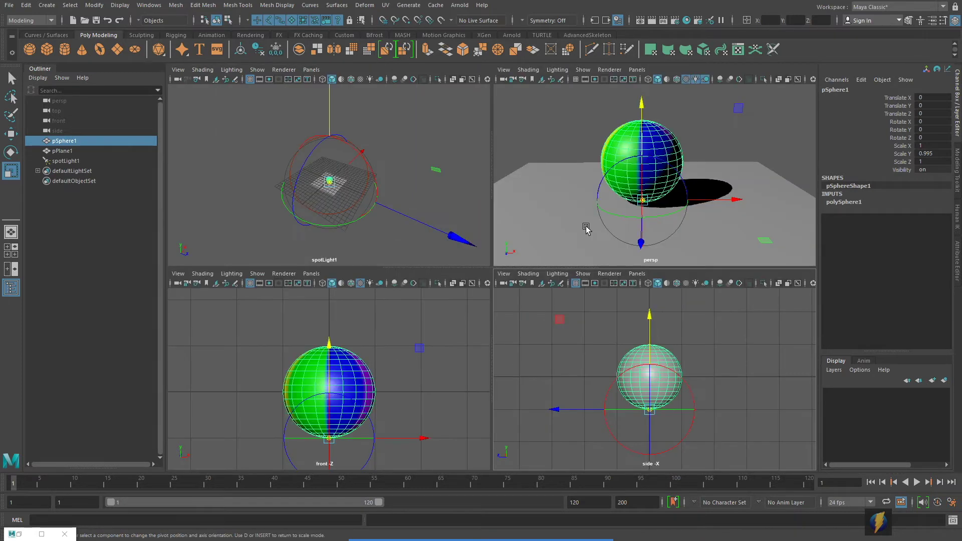
key("space")
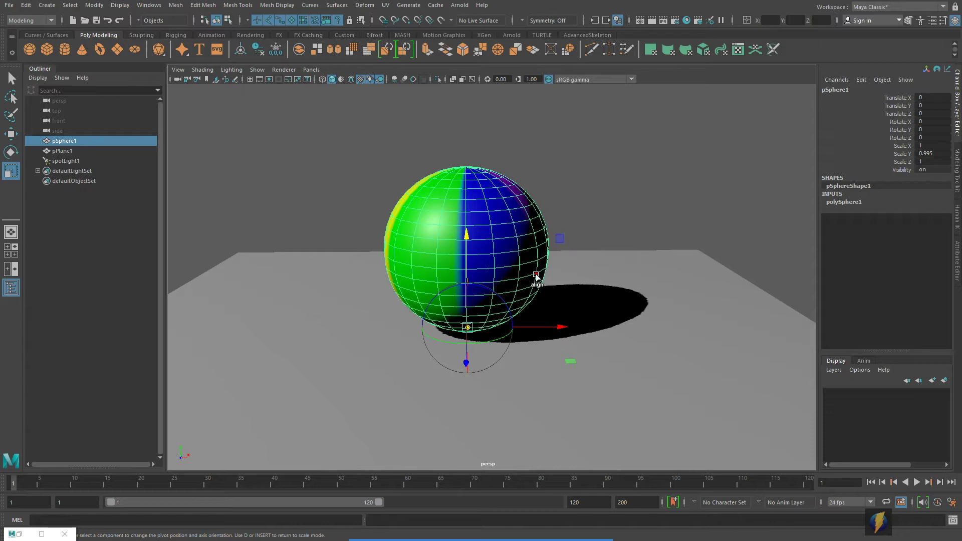
Try squashing the sphere from its base to about 0.659 in Y and 1.293 in X and Z, and undo both scalings
key("d")
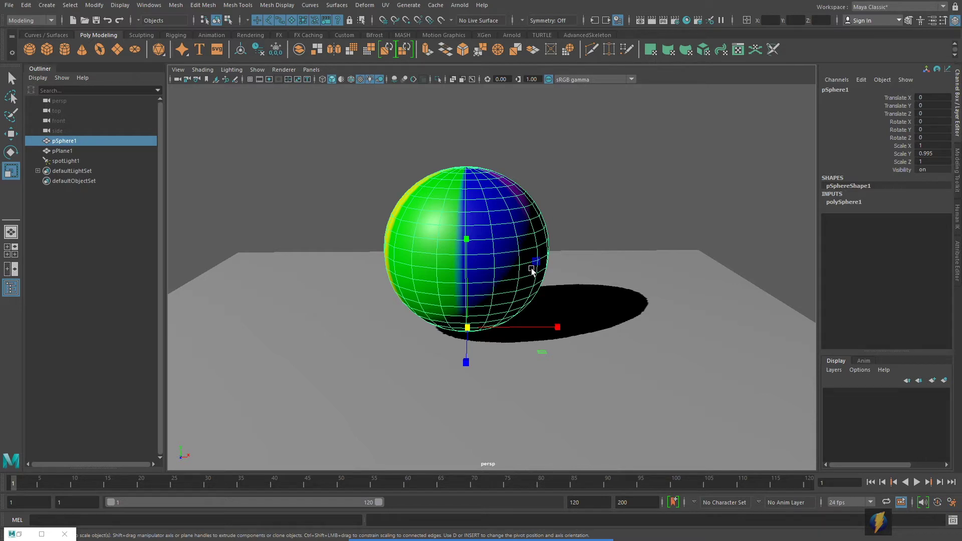
left_click_drag(467, 240, 468, 272)
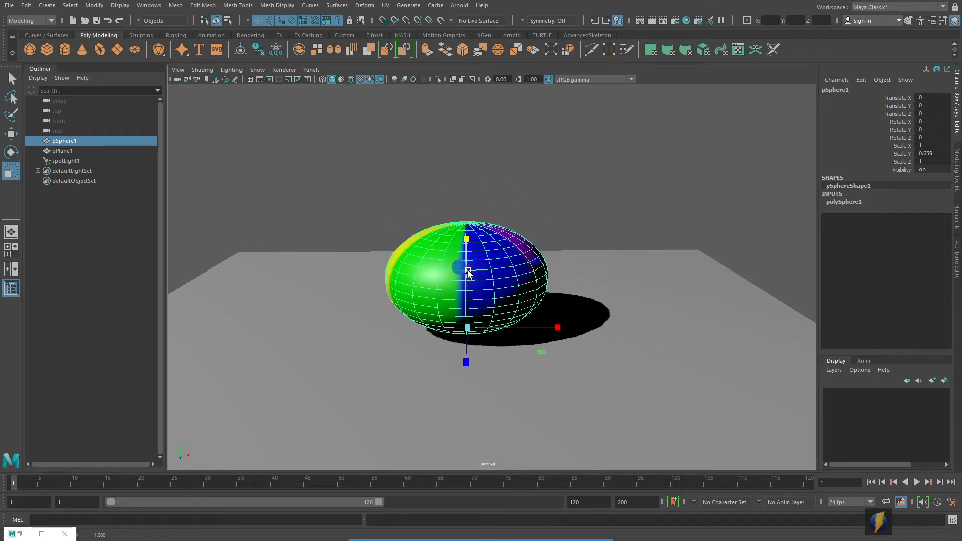
left_click_drag(534, 281, 534, 289, "alt")
mouse_move(539, 355)
left_mouse_down()
mouse_move(551, 365)
mouse_move(545, 348)
left_mouse_up()
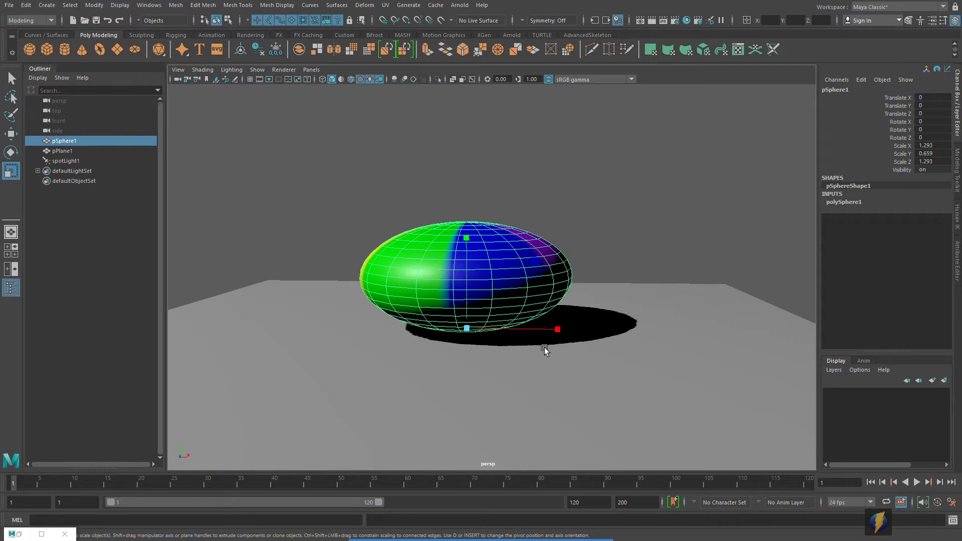
key("ctrl+z")
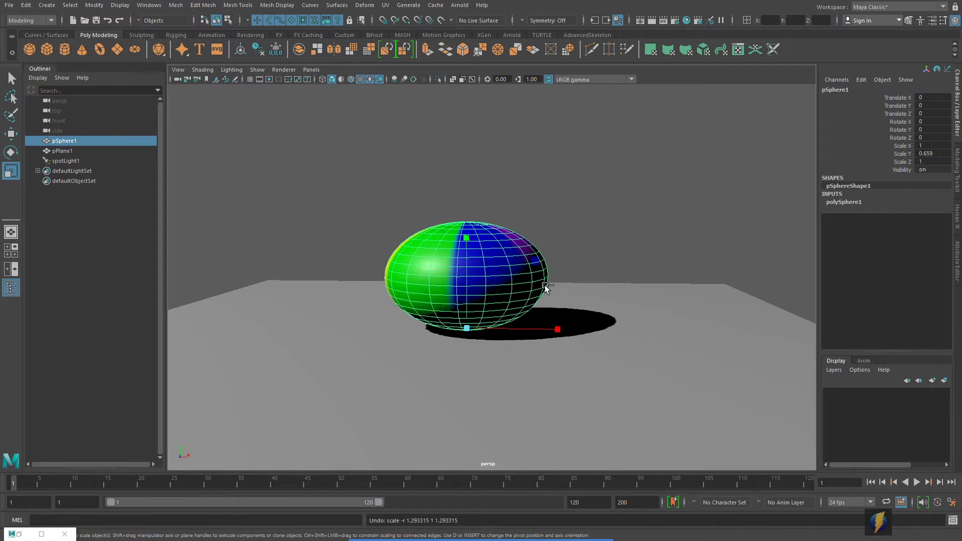
key("ctrl+z")
Try stretching the sphere from its base to about 1.239 in Y and 0.652 in X and Z, and undo both scalings
left_click_drag(468, 239, 540, 335)
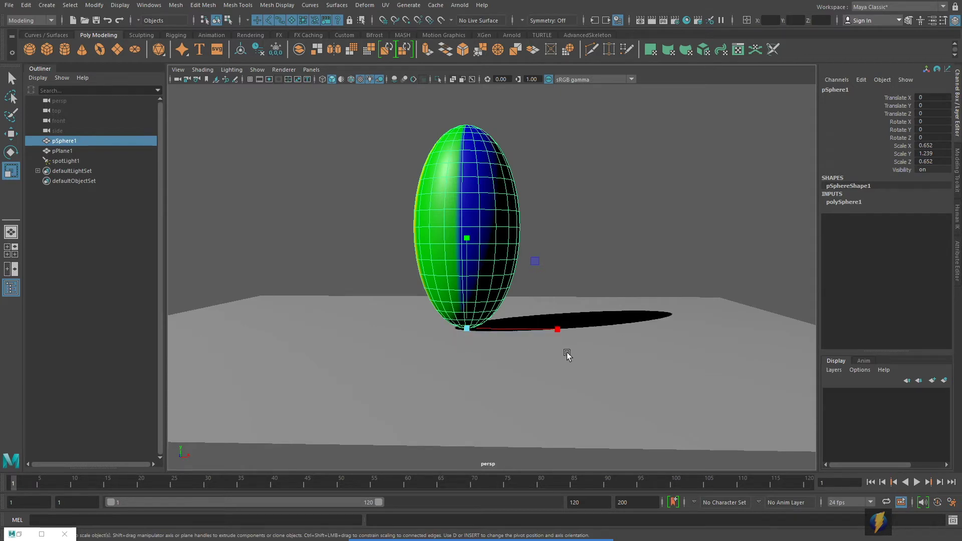
key("ctrl+z")
key("ctrl+z")
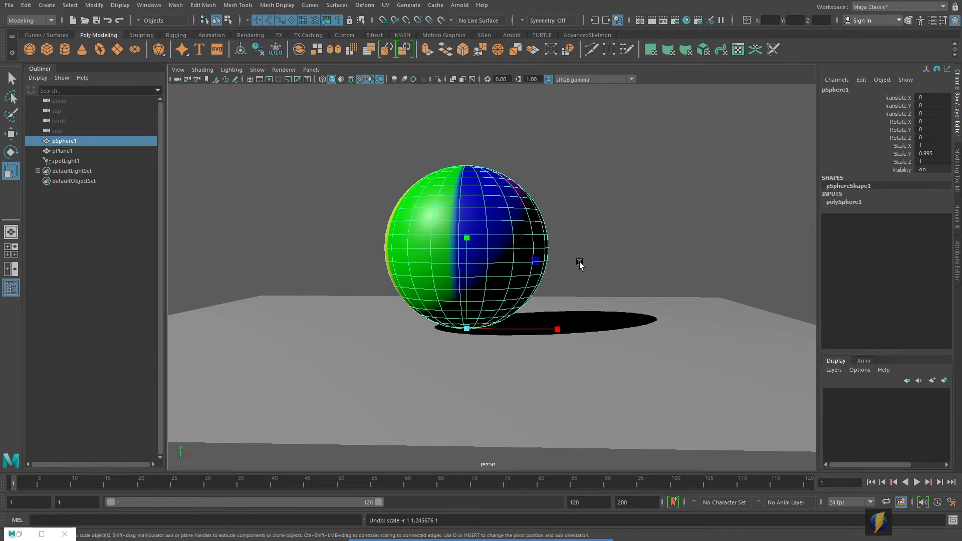
left_click_drag(552, 258, 557, 266, "alt")
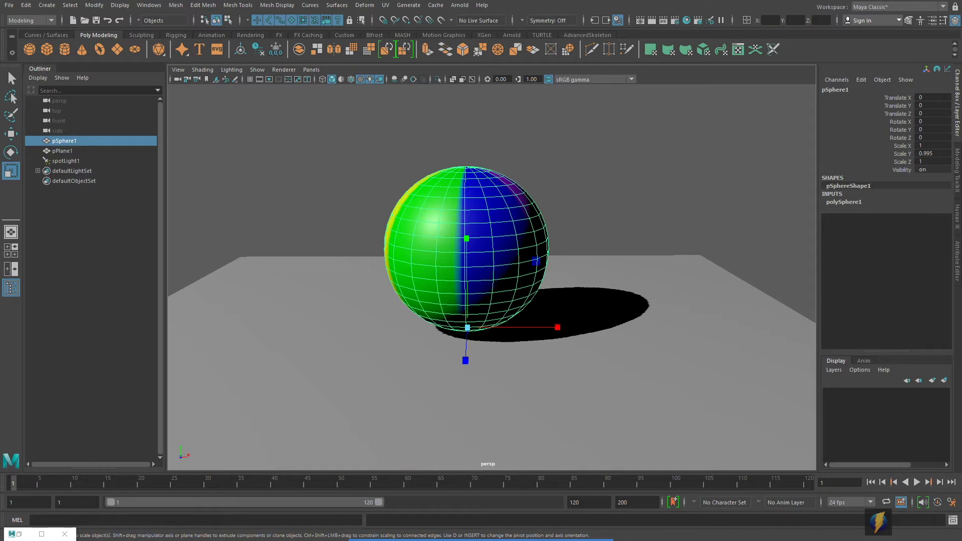
Try rotating the sphere around its base pivot in Z, and undo the rotation
key("e")
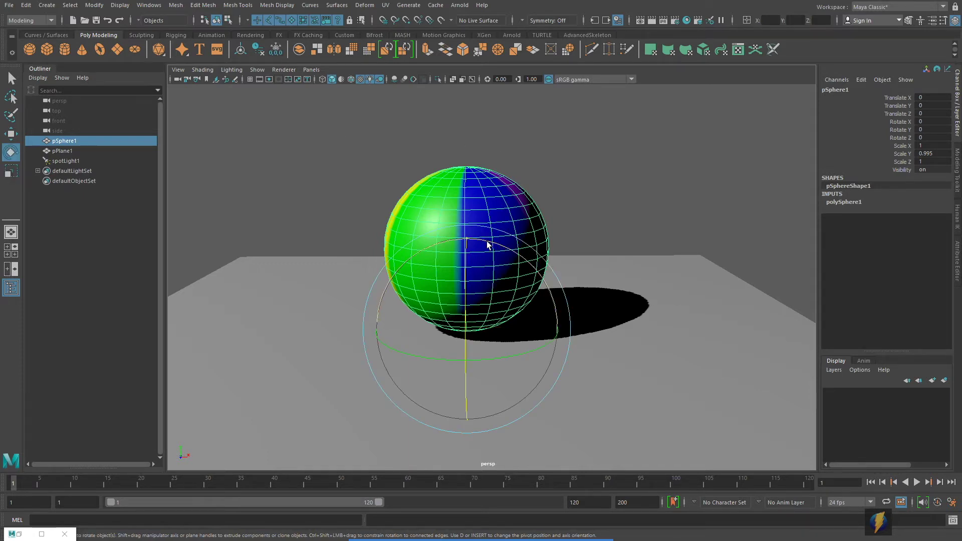
mouse_move(486, 245)
left_mouse_down()
mouse_move(521, 262)
mouse_move(492, 386)
mouse_move(372, 288)
mouse_move(490, 223)
mouse_move(381, 377)
mouse_move(584, 389)
mouse_move(451, 228)
mouse_move(460, 389)
mouse_move(373, 326)
mouse_move(491, 199)
mouse_move(449, 412)
mouse_move(546, 253)
mouse_move(489, 224)
left_mouse_up()
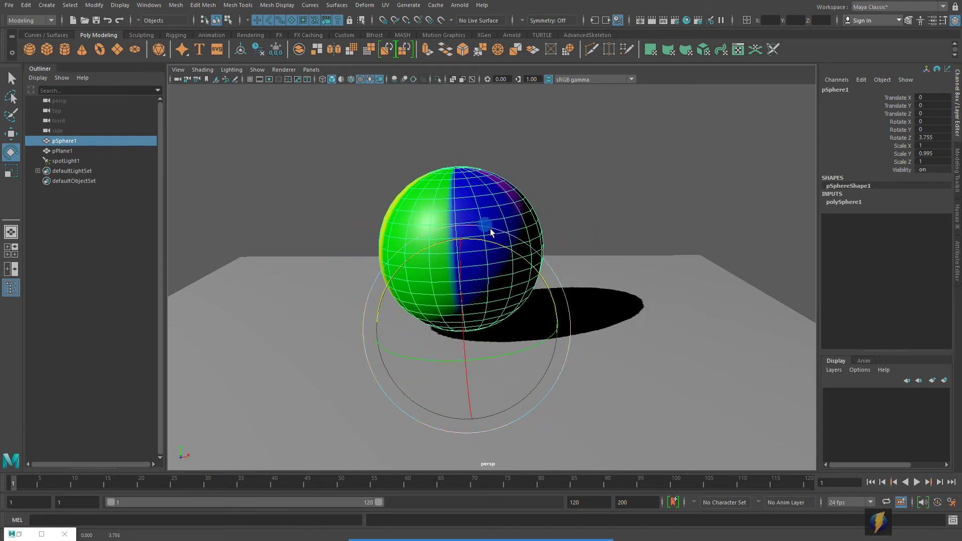
key("ctrl+z")
key("ctrl+z")
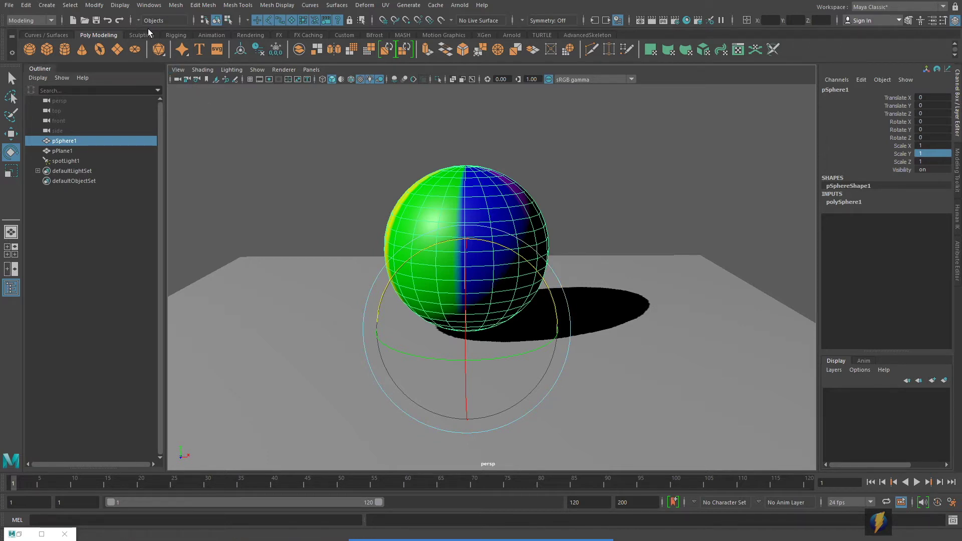
Center the sphere's pivot
left_click(96, 5)
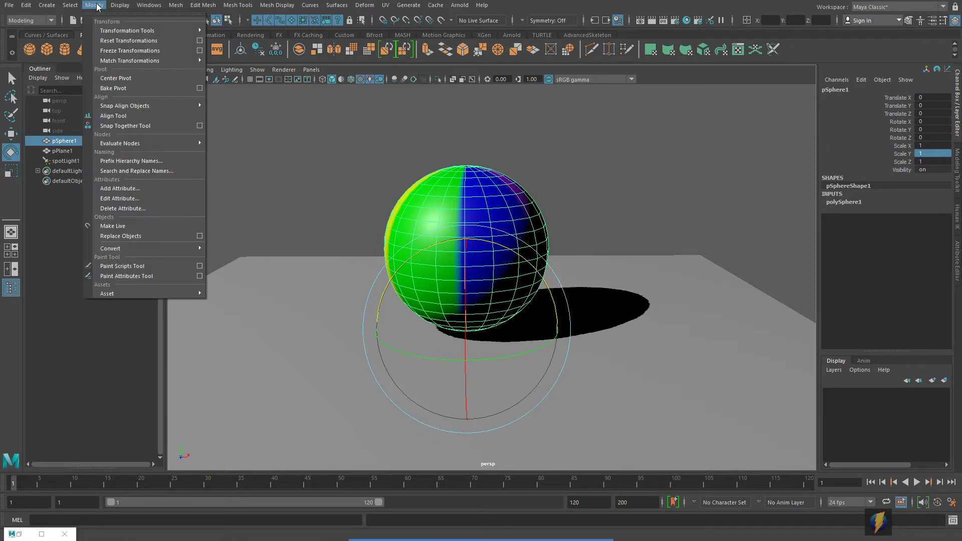
left_click(116, 79)
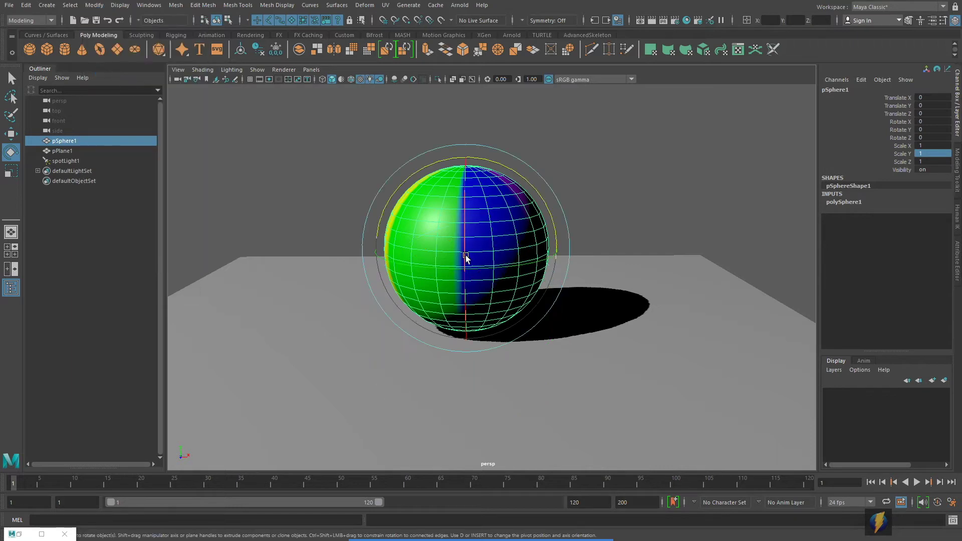
Try rotating the sphere about -71 degrees in Z and squashing it to about 0.372 in Y around the centered pivot, undoing each
left_click_drag(496, 163, 521, 269)
key("ctrl+z")
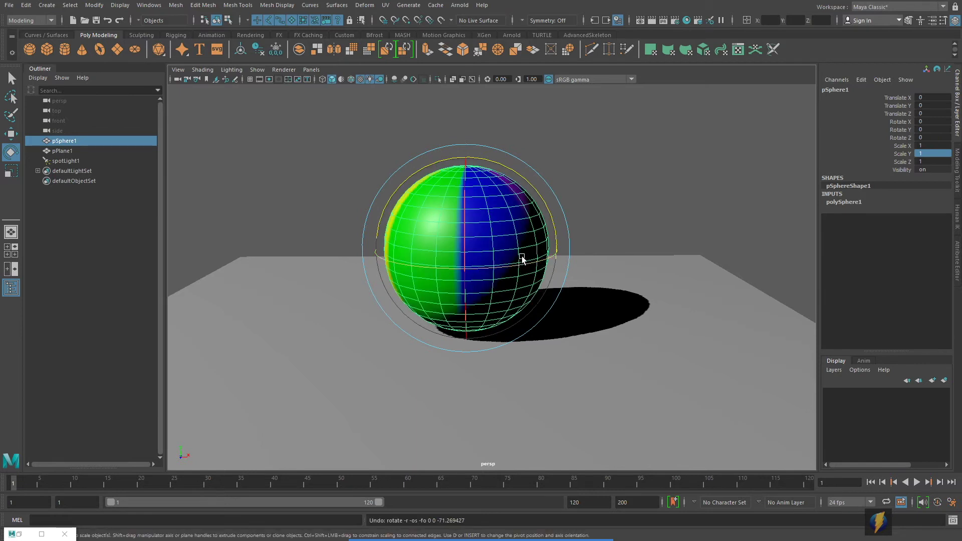
key("r")
left_click_drag(466, 158, 468, 230)
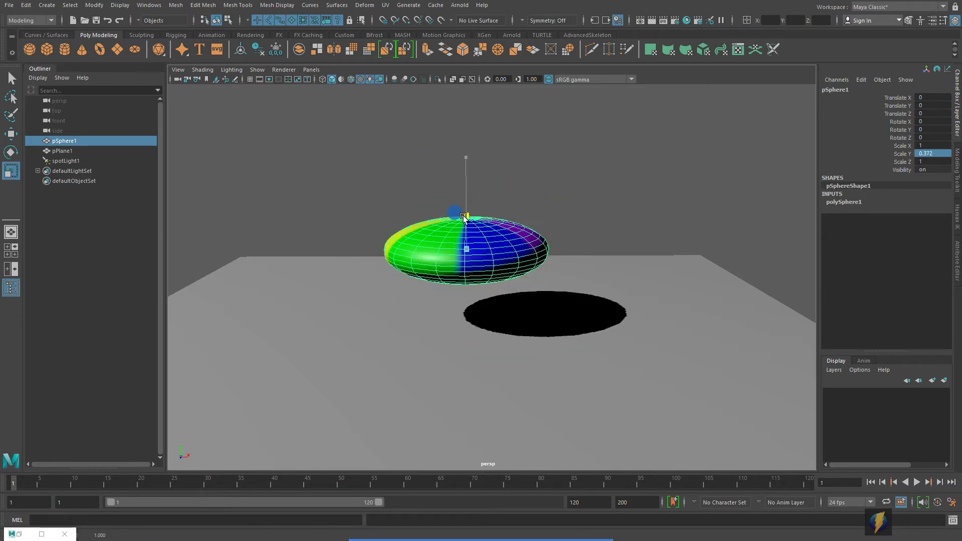
key("ctrl+z")
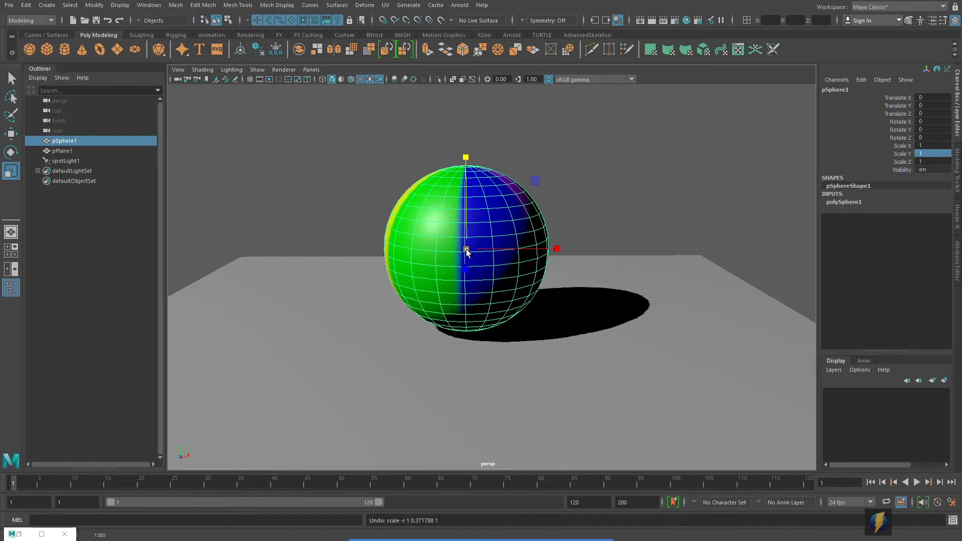
Rename the sphere to beachBall
left_click(523, 530)
mouse_move(86, 284)
left_mouse_down()
mouse_move(55, 168)
mouse_move(70, 144)
left_mouse_up()
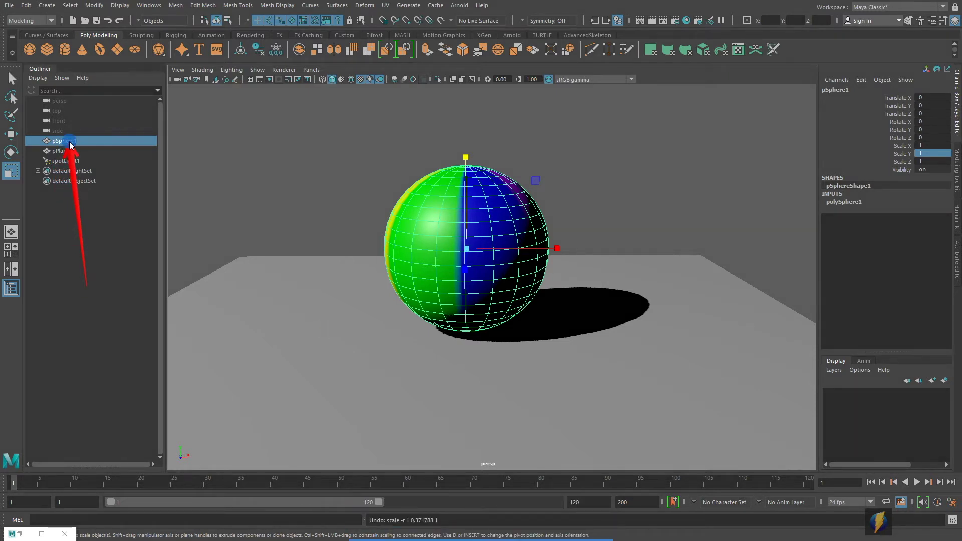
left_click(840, 90)
type("be")
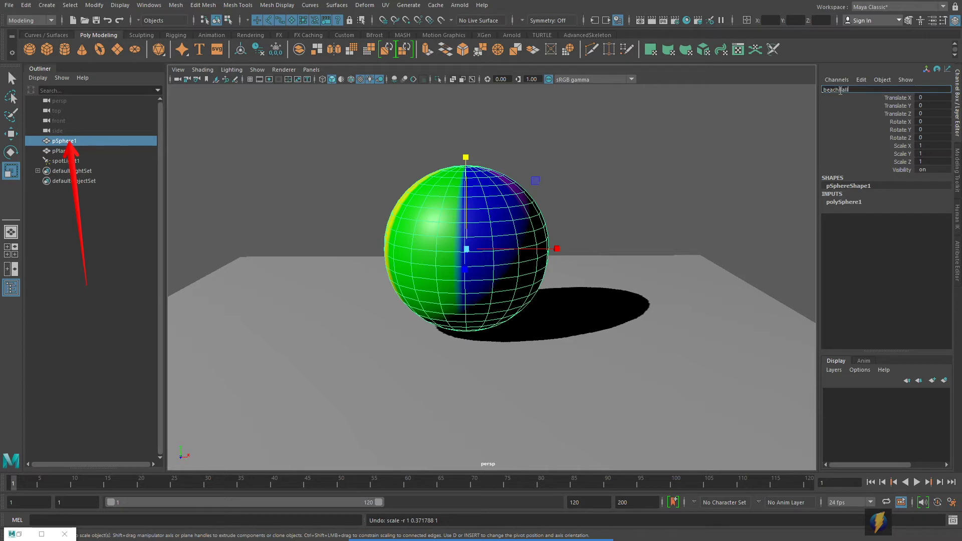
type("achBall")
key("Return")
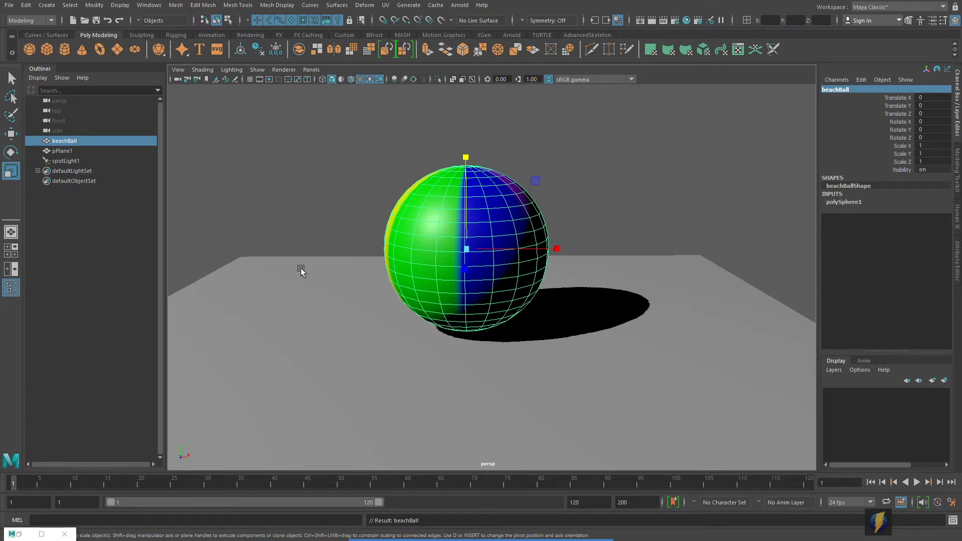
Group the beachBall object and rename the new group Squash
left_click(33, 6)
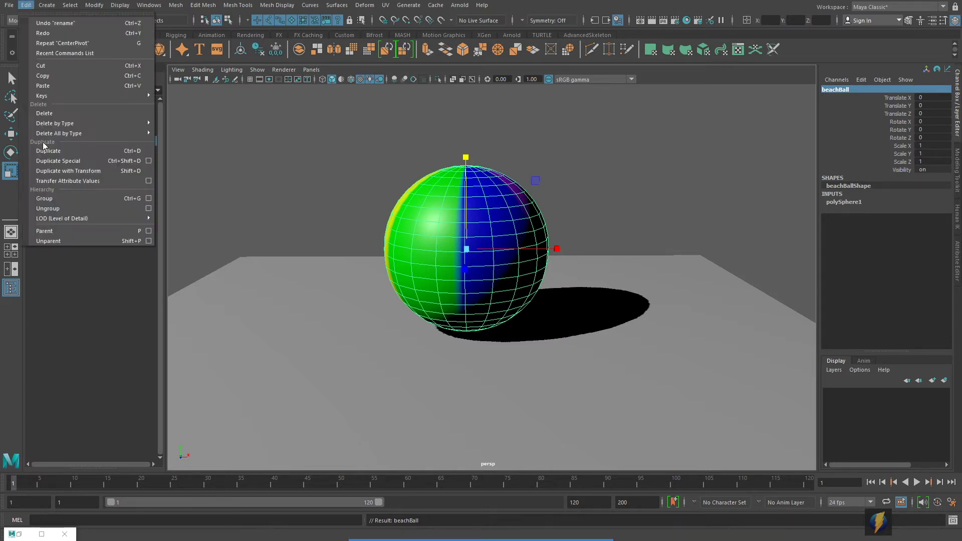
left_click(46, 198)
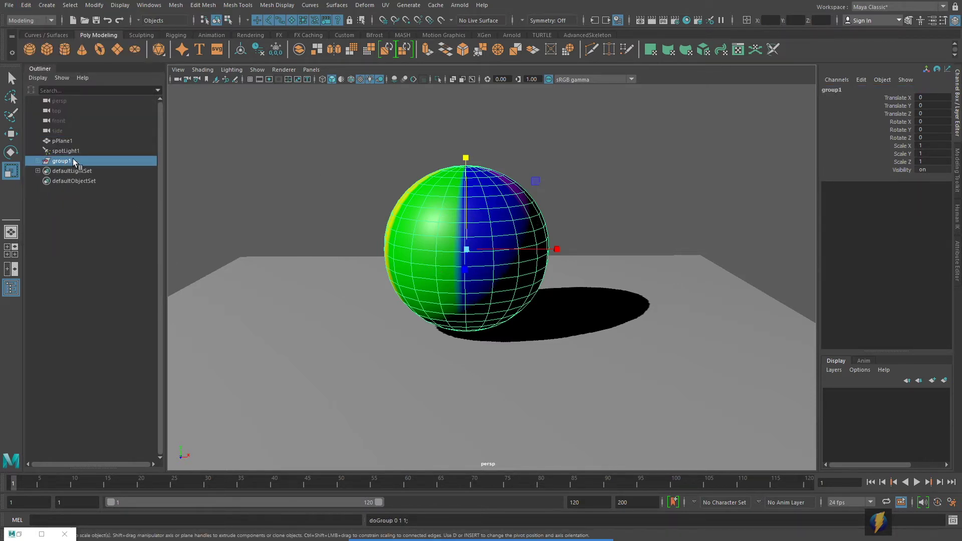
double_click(834, 89)
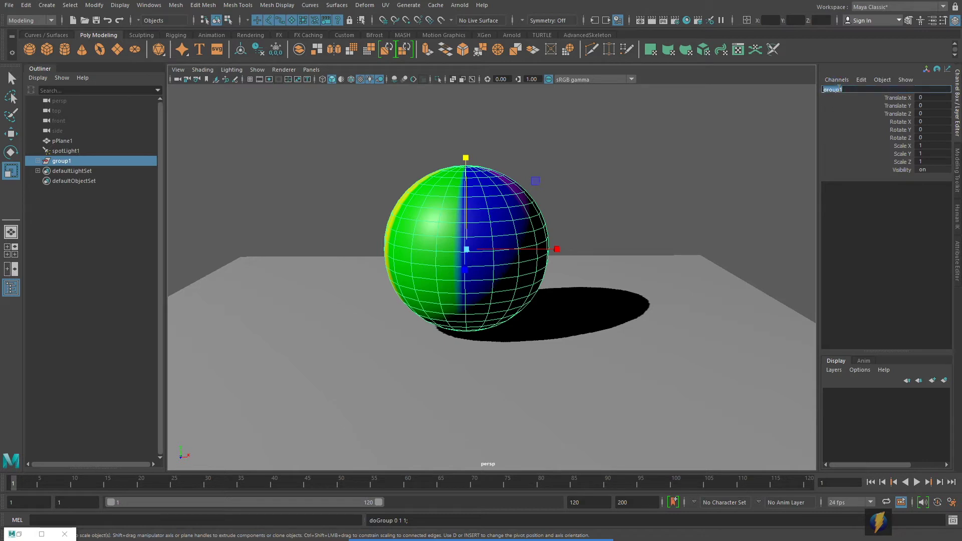
type("sh")
key("Return")
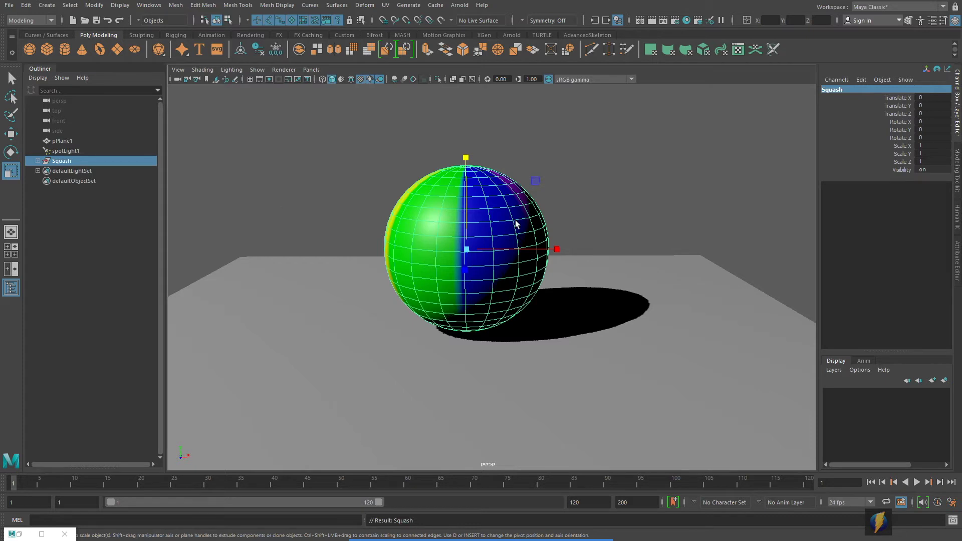
Move the Squash group's pivot down to the ball's base in the front view, snapped to the grid
key("space")
key("space")
key("f")
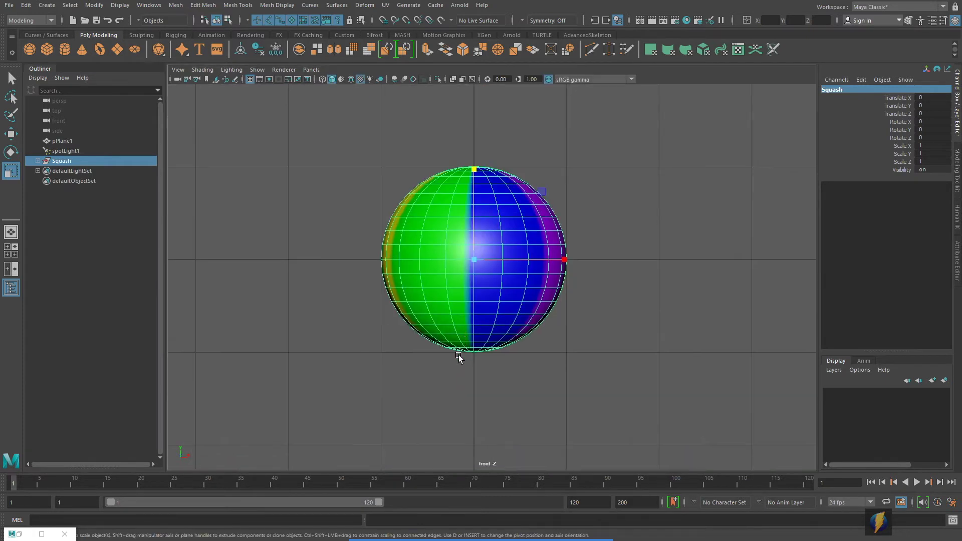
left_click(37, 161)
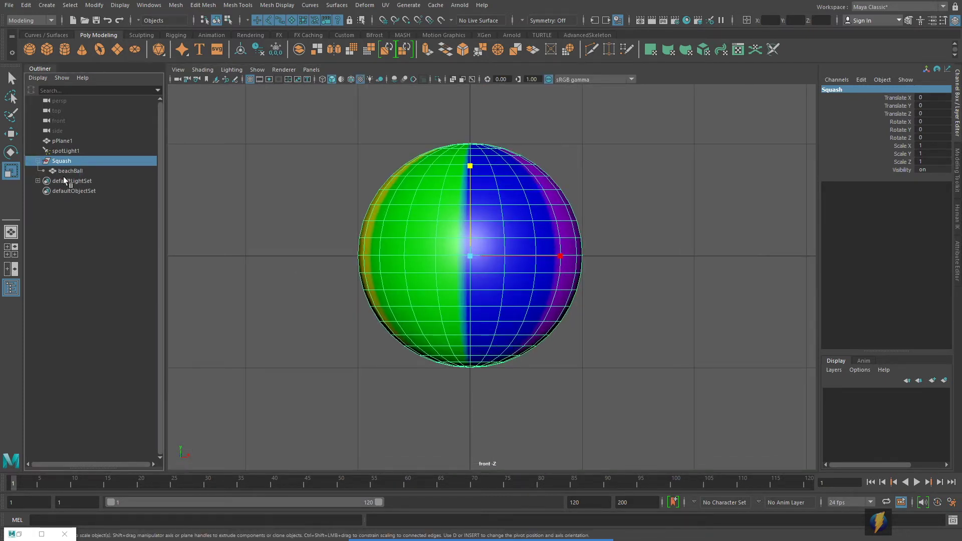
left_click(68, 171)
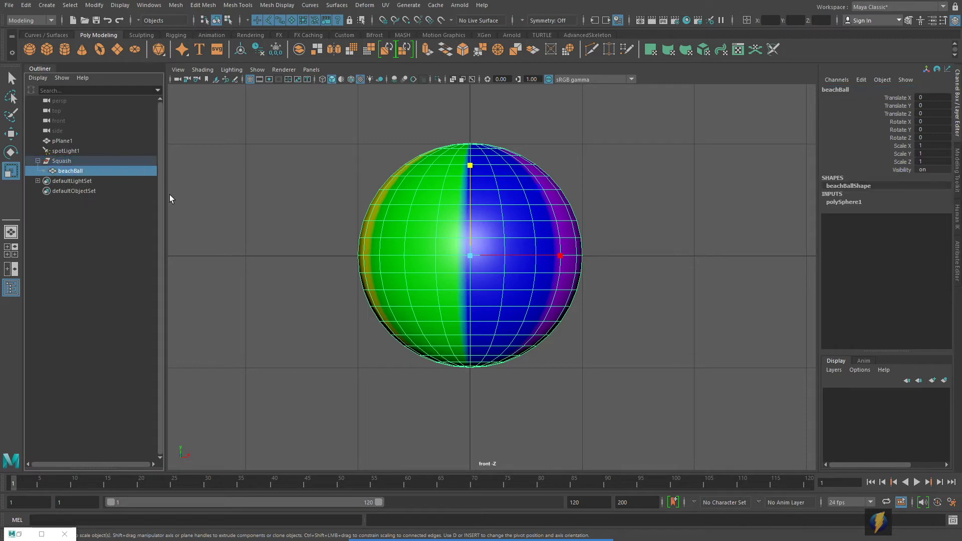
left_click_drag(61, 162, 80, 172)
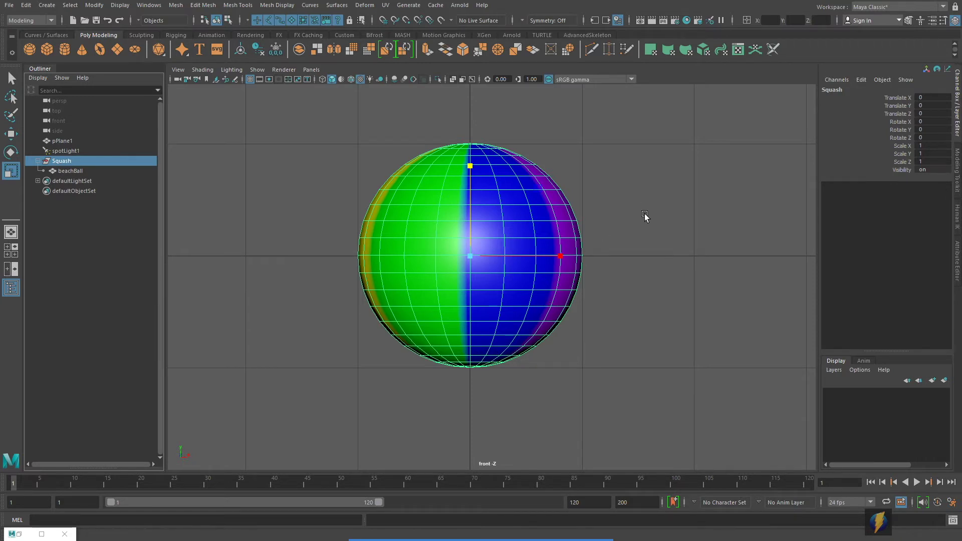
key("d")
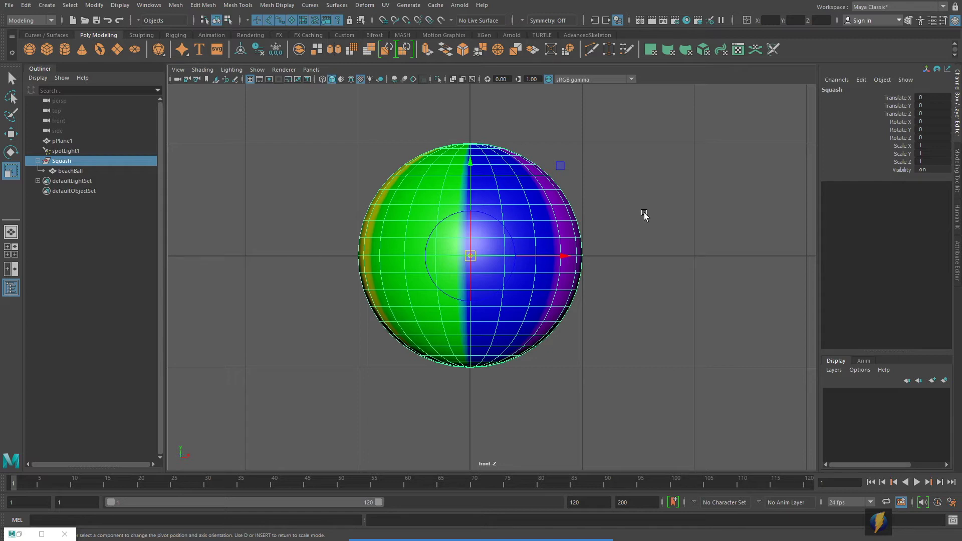
key("x")
left_click_drag(469, 165, 474, 339)
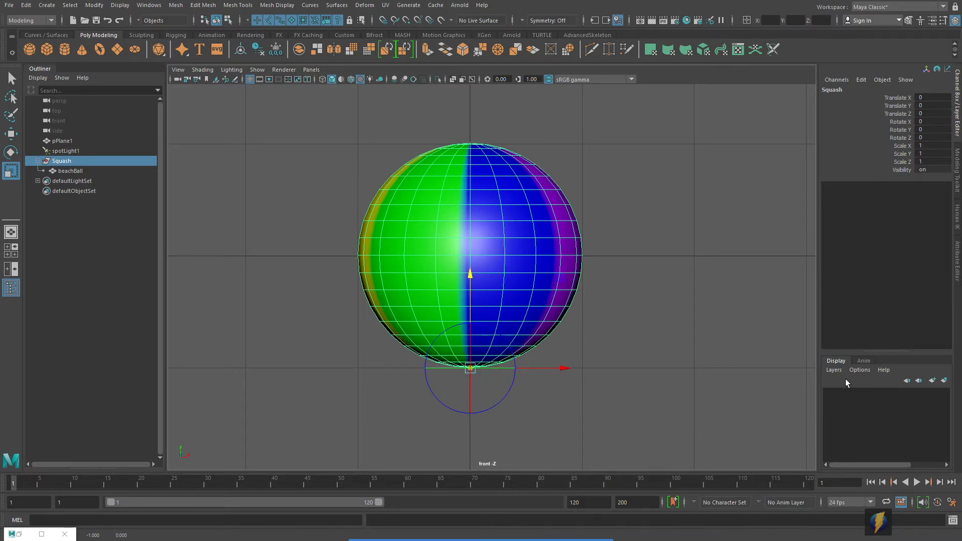
key("d")
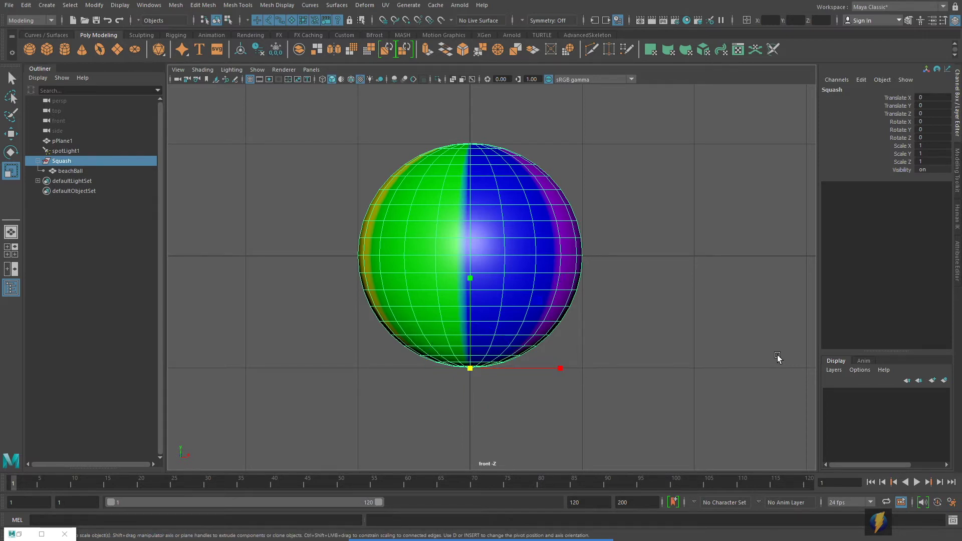
Try squashing the Squash group to about 0.608 in Y and widening it to about 1.276 in X and Z
key("space")
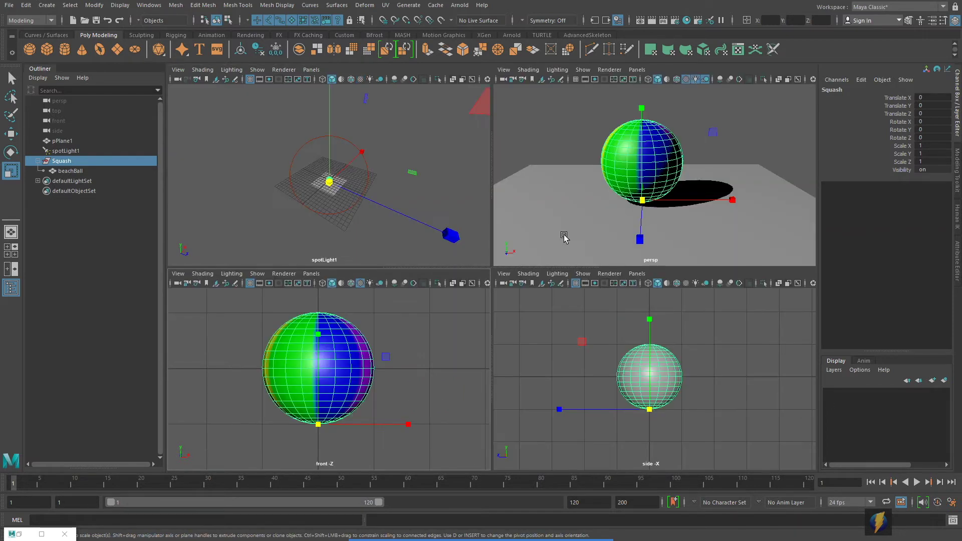
key("space")
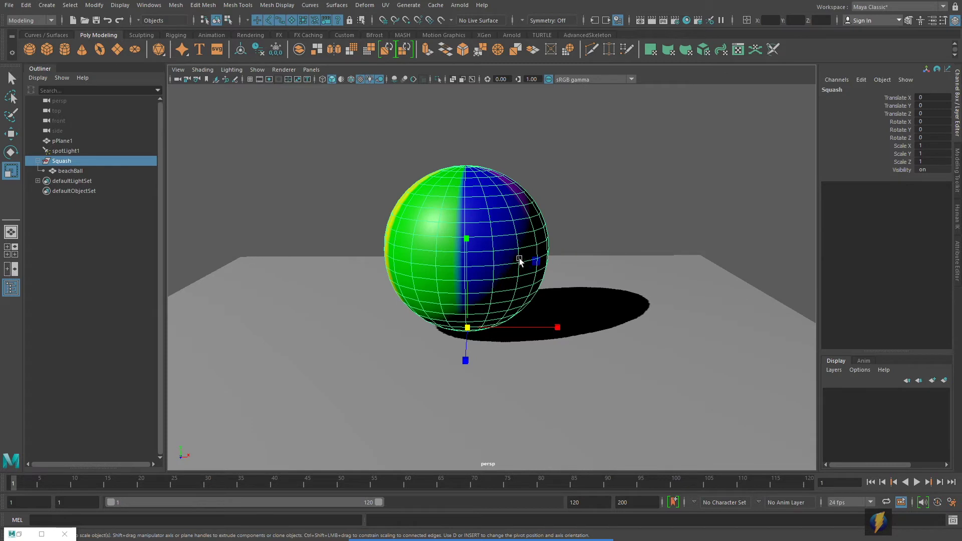
left_click(69, 170)
left_click(67, 161)
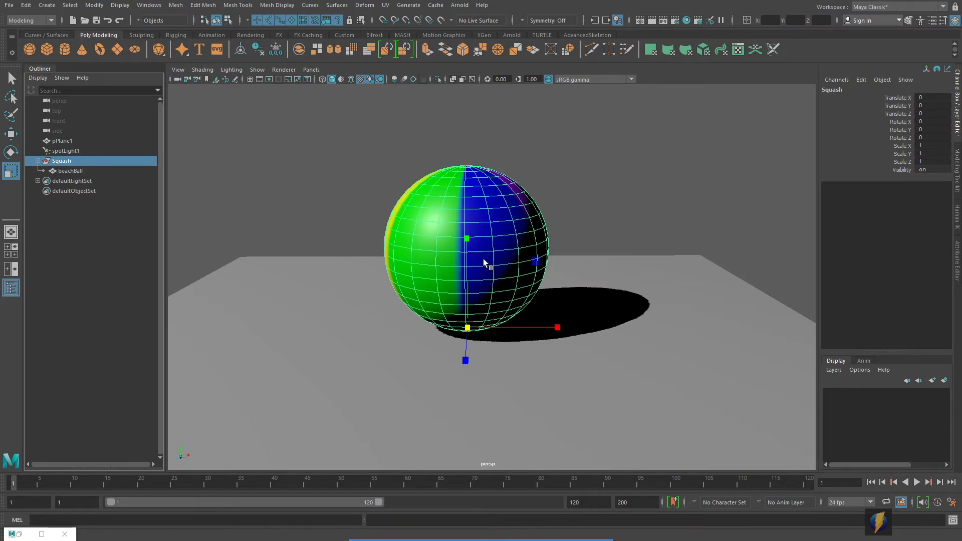
left_click_drag(468, 240, 470, 276)
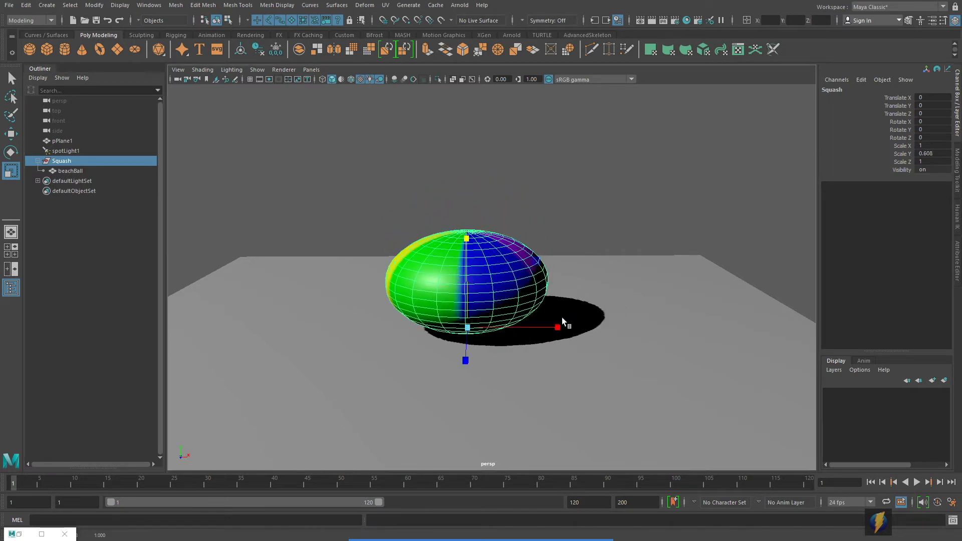
left_click_drag(485, 342, 554, 343, "alt")
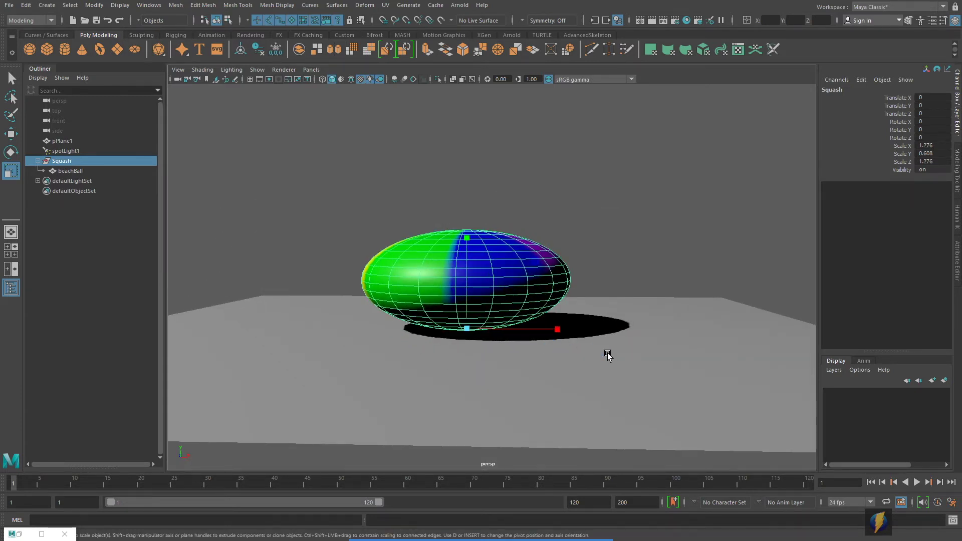
Try rotating beachBall about its own centre in Z inside the squashed group, and undo the rotation
left_click(65, 171)
left_click(10, 152)
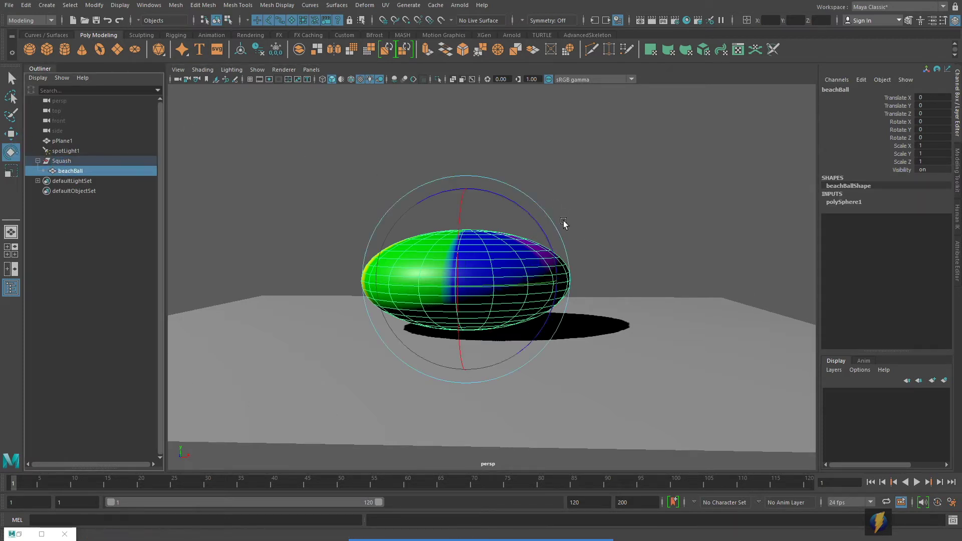
left_click_drag(513, 203, 498, 230)
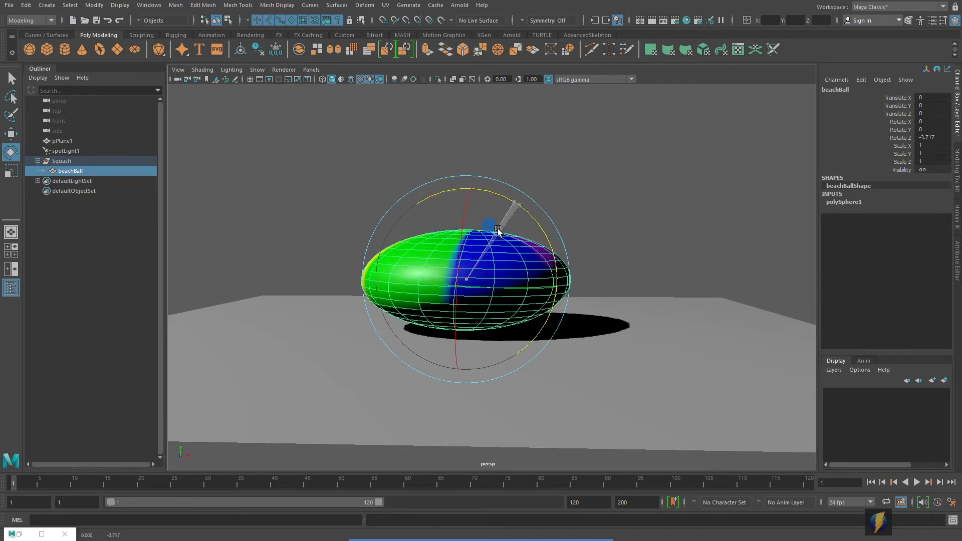
key("ctrl+z")
left_click_drag(478, 283, 509, 285, "alt")
Reset the Squash group's X, Y and Z scale to 1 and save the scene
left_click(64, 161)
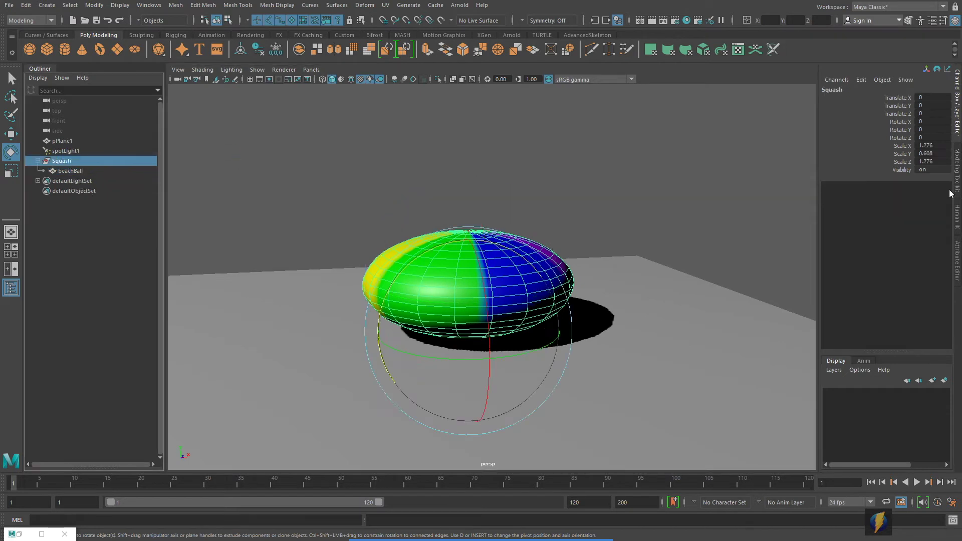
left_click_drag(932, 145, 932, 161)
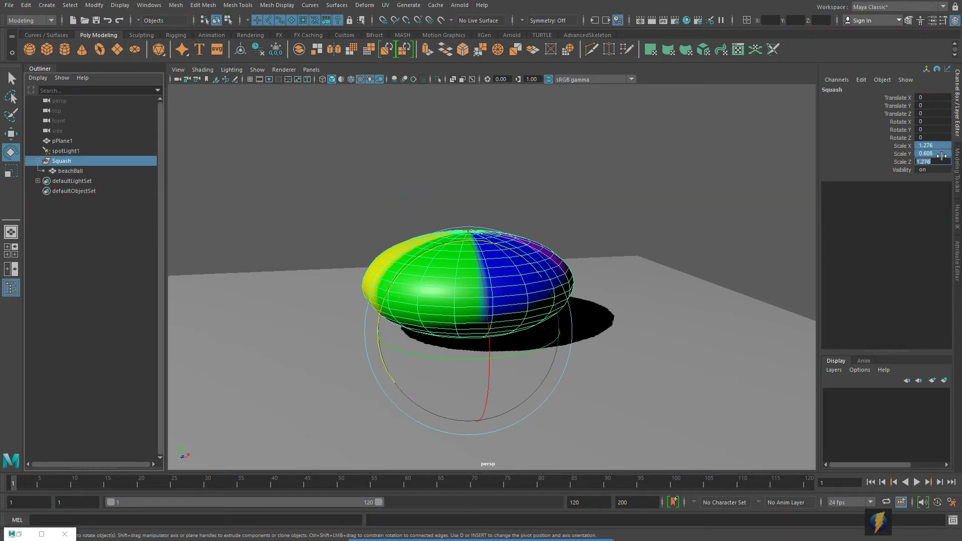
type("1")
key("Return")
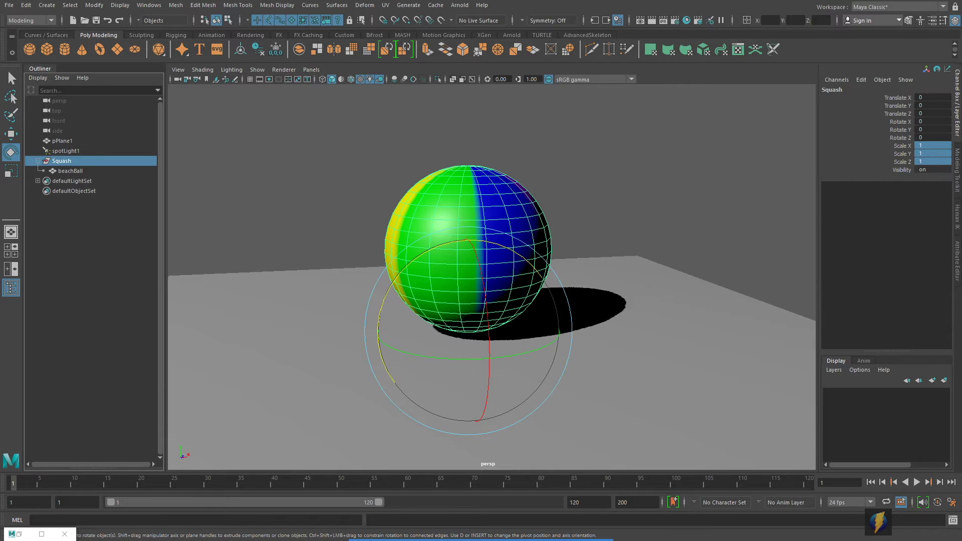
key("ctrl+s")
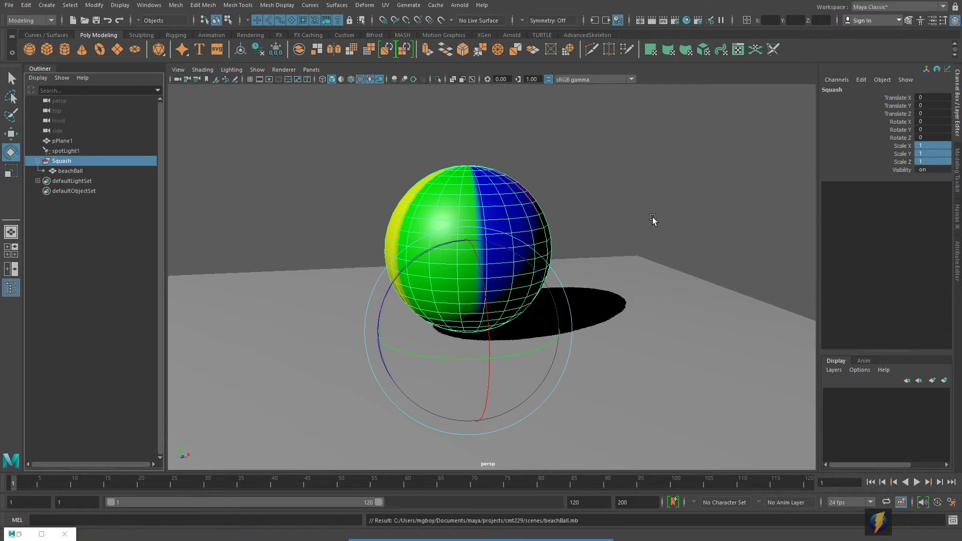
Set a keyframe on all of the Squash group's transform channels at frame 1
key("space")
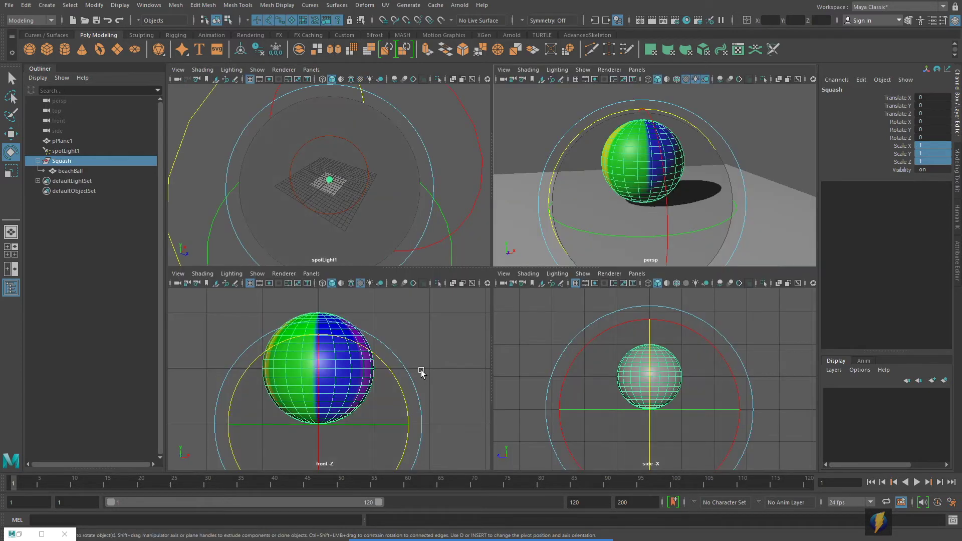
key("space")
scroll(528, 348, "down", 5)
middle_click_drag(566, 306, 560, 338, "alt")
mouse_move(613, 356)
middle_mouse_down("alt")
mouse_move(640, 343)
mouse_move(603, 354)
middle_mouse_up("alt")
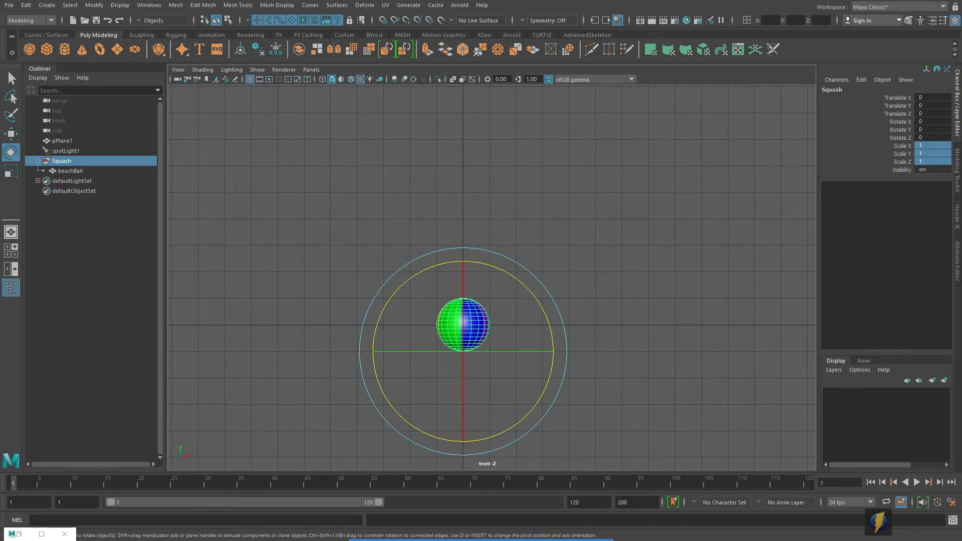
middle_click_drag(542, 323, 545, 279, "alt")
right_click_drag(465, 301, 493, 295, "alt")
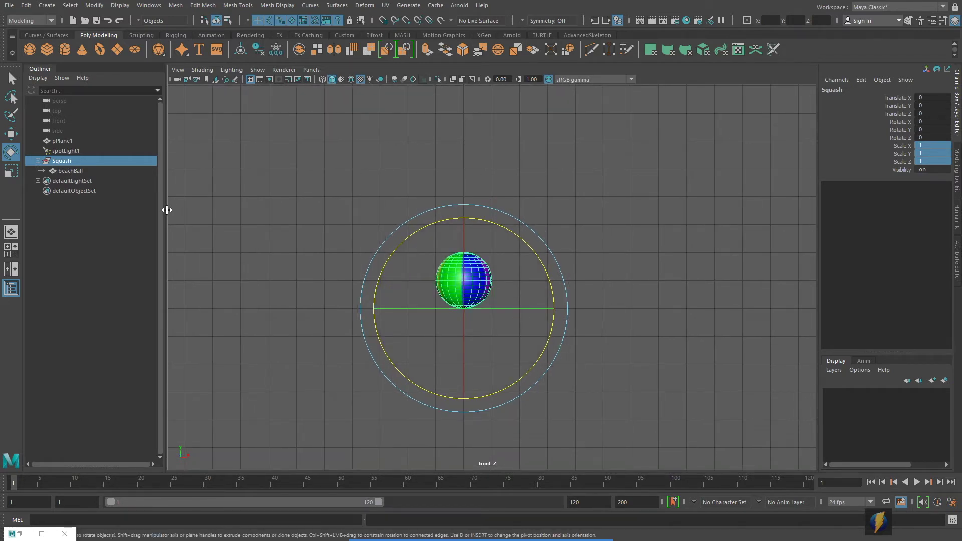
left_click(65, 170)
left_click(66, 162)
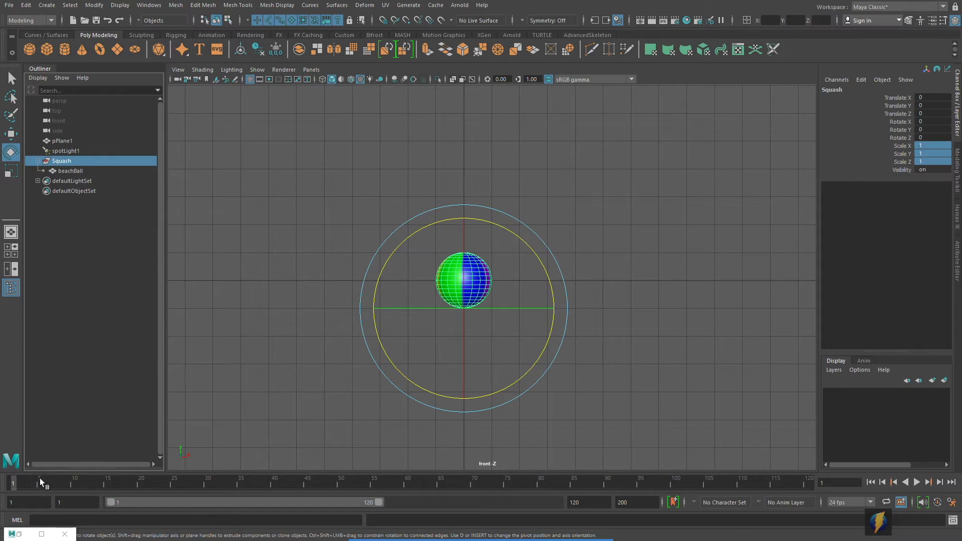
mouse_move(14, 482)
left_mouse_down()
mouse_move(124, 482)
mouse_move(13, 482)
left_mouse_up()
key("s")
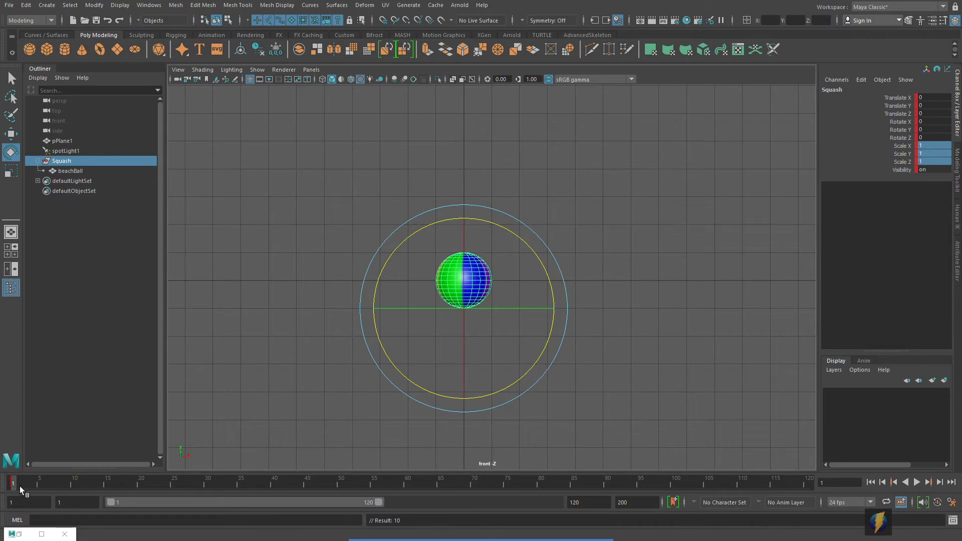
At frame 21, scale the Squash group to about 0.612 in Y and about 1.258 in X and Z
left_click_drag(14, 487, 146, 497)
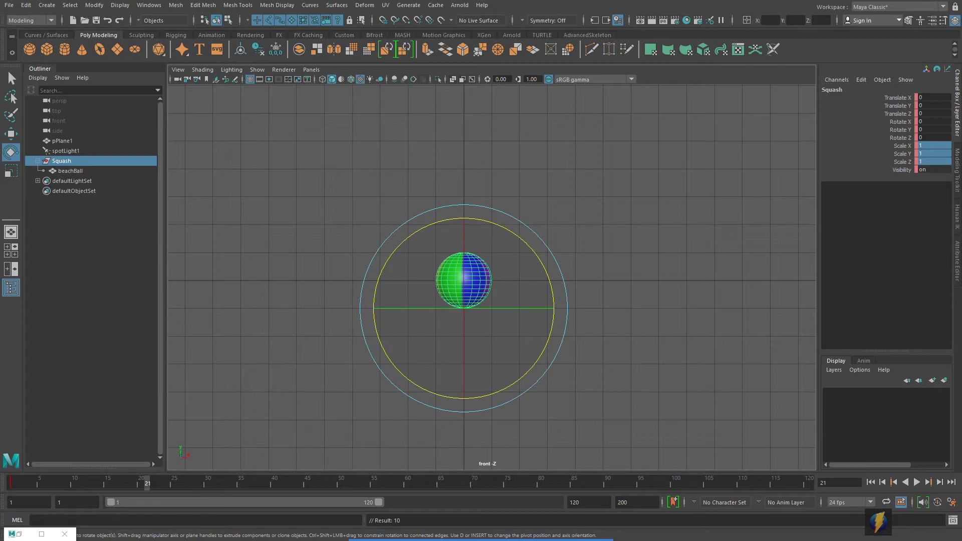
key("space")
key("space")
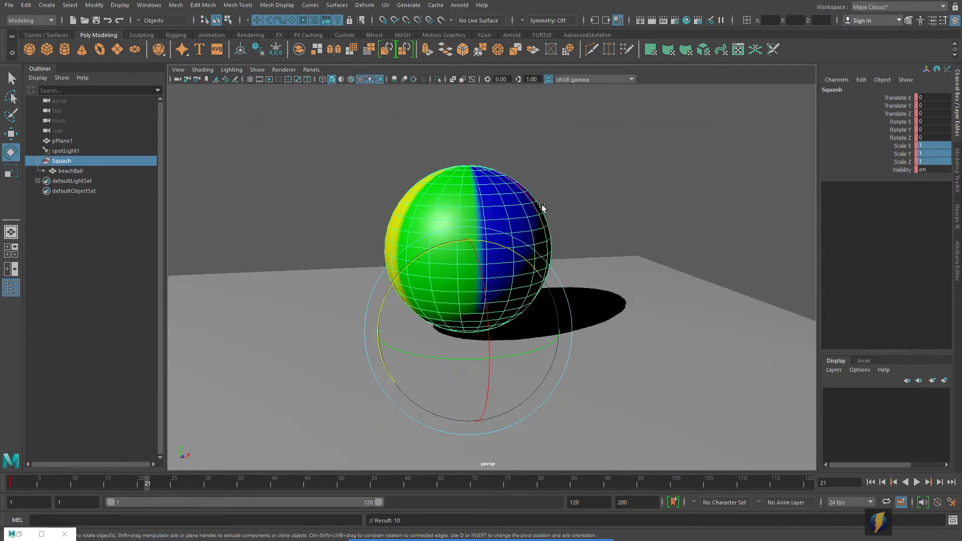
key("r")
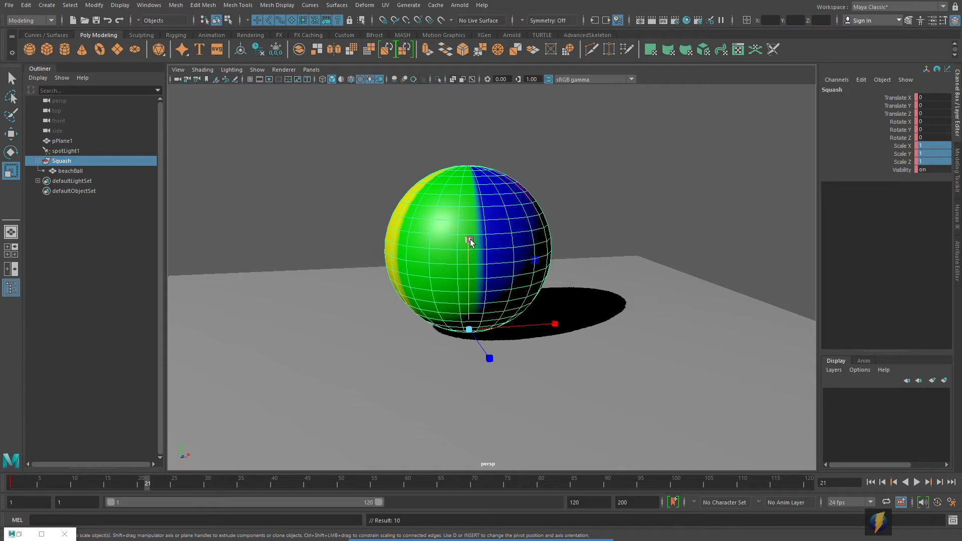
left_click_drag(467, 239, 470, 275)
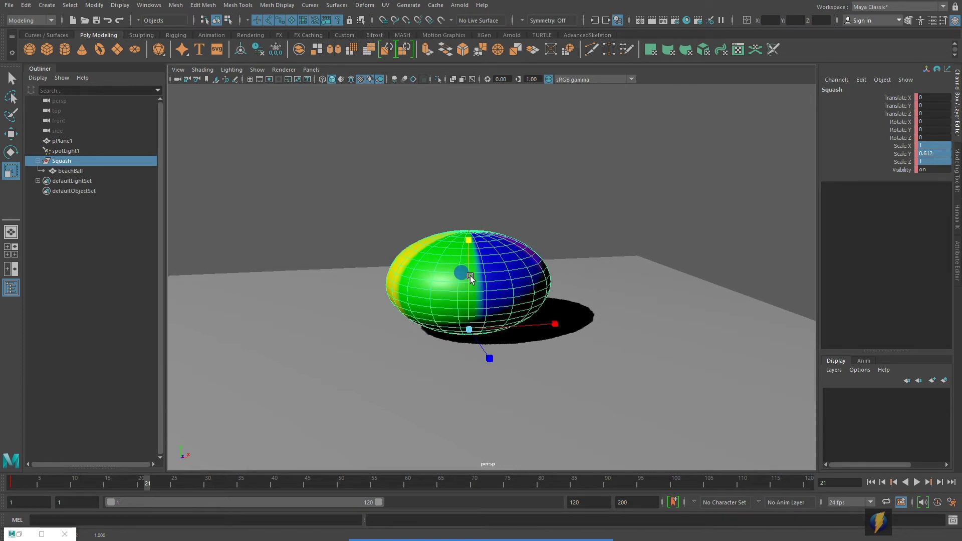
left_click_drag(476, 289, 473, 323, "alt")
left_click_drag(543, 367, 557, 371)
Set a keyframe for the squashed pose of the Squash group at frame 21, working in the front view
key("space")
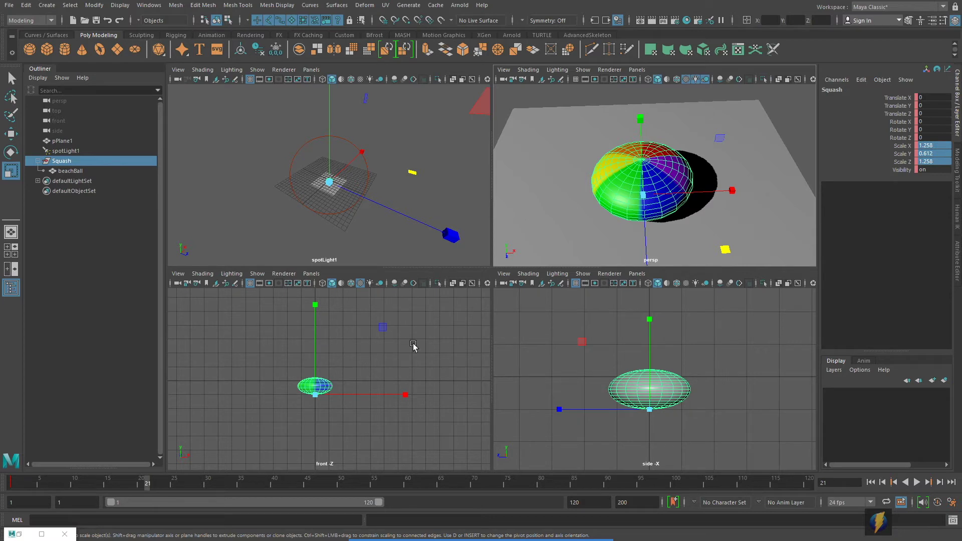
key("space")
right_click_drag(360, 346, 595, 347, "alt")
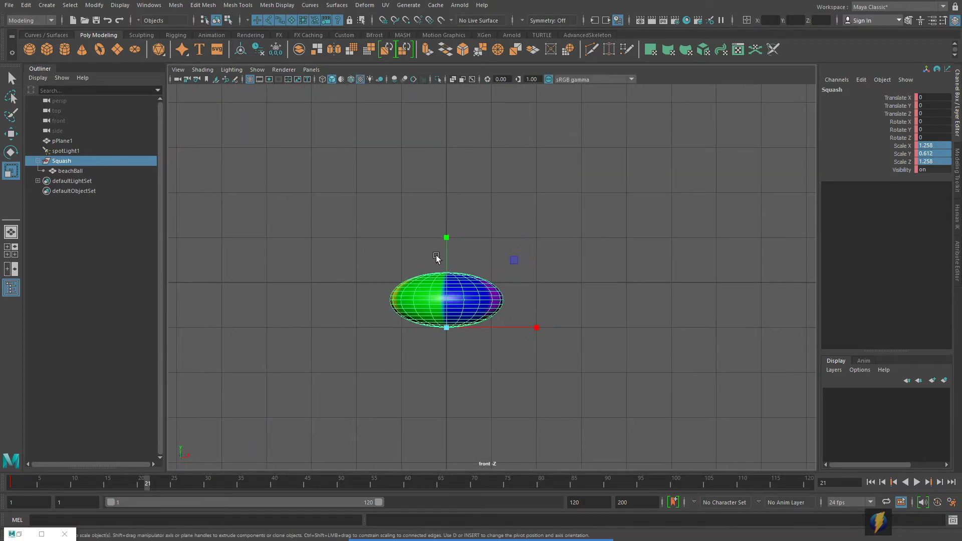
middle_click_drag(493, 306, 532, 296, "alt")
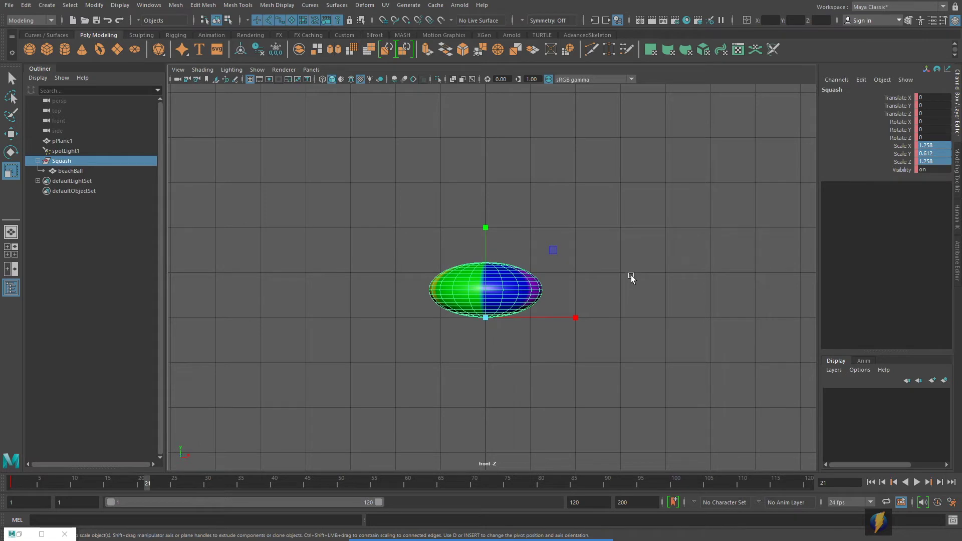
key("s")
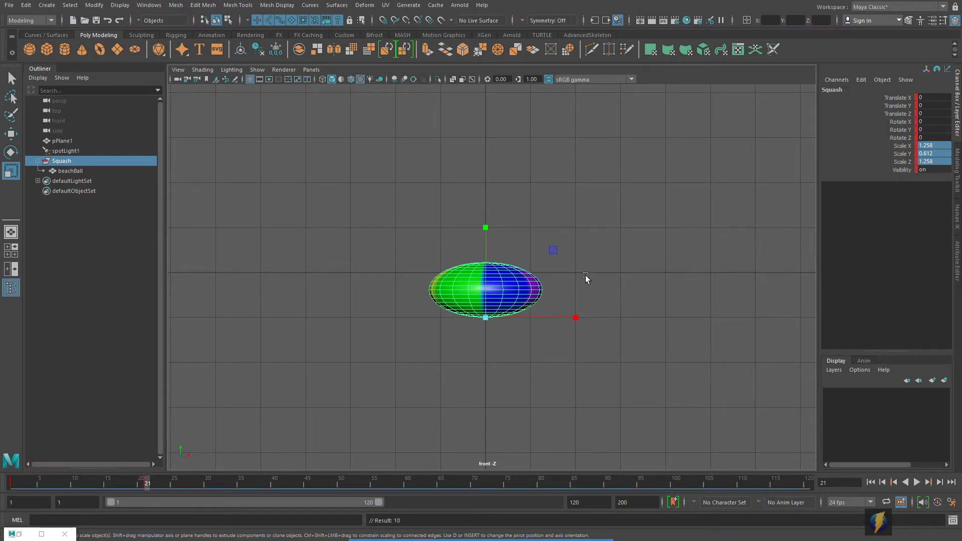
Scrub between frames 1 and 21 to review the Squash group's squash in the perspective view
left_click_drag(143, 481, 2, 478)
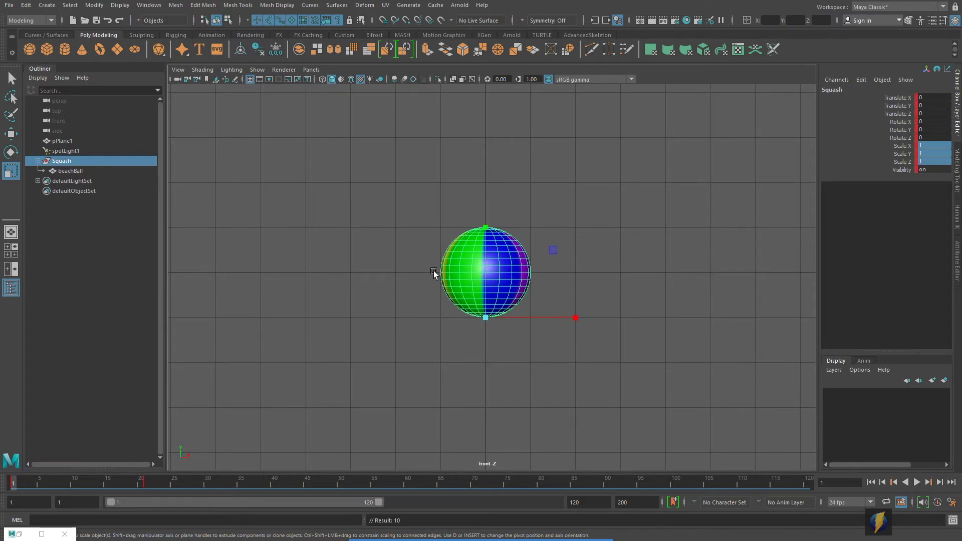
key("space")
key("space")
left_click_drag(541, 300, 539, 274, "alt")
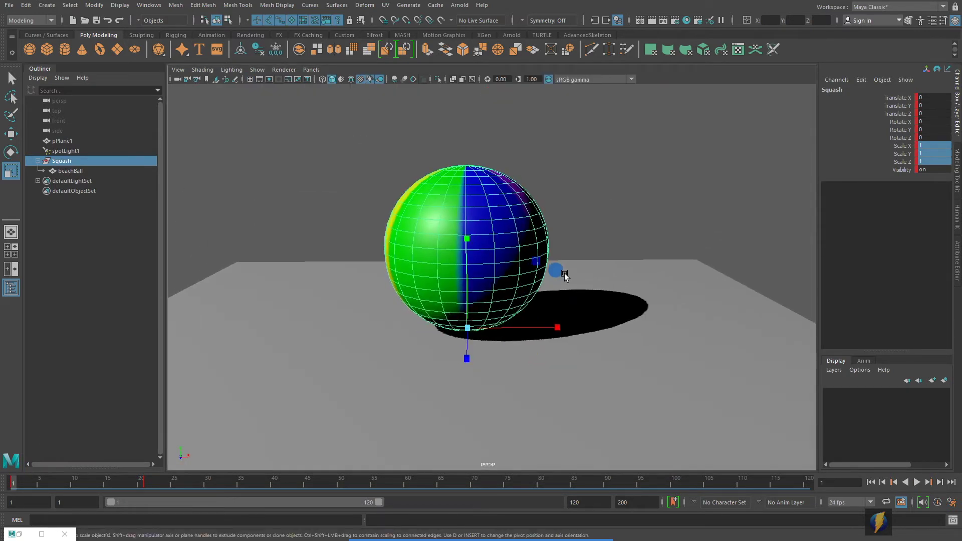
right_click_drag(539, 273, 363, 354, "alt")
left_click_drag(12, 481, 145, 521)
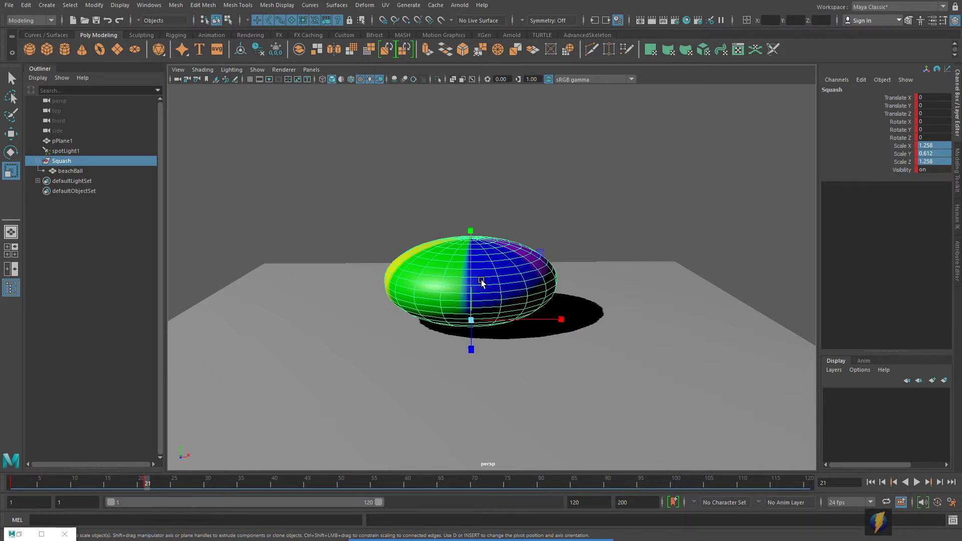
mouse_move(145, 484)
left_mouse_down()
mouse_move(2, 484)
mouse_move(143, 489)
left_mouse_up()
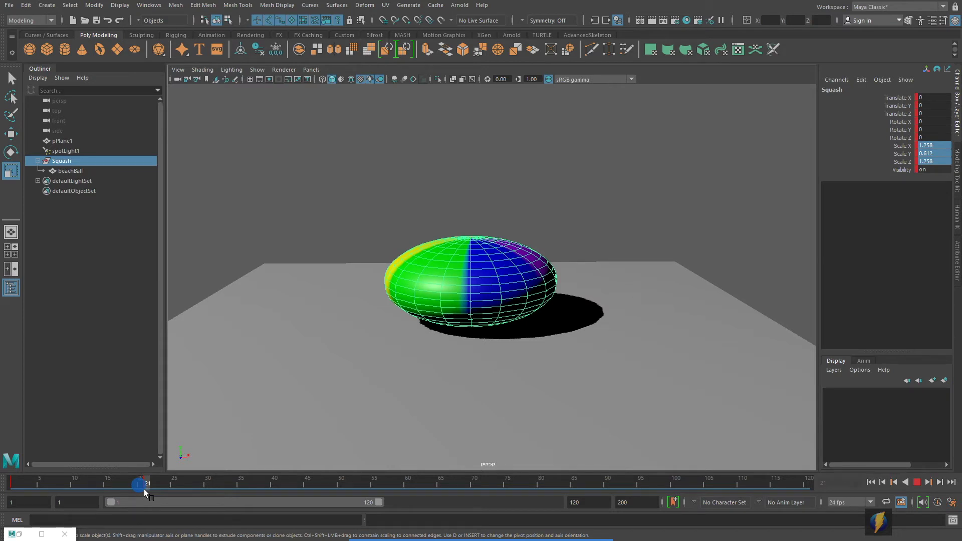
mouse_move(143, 489)
left_mouse_down()
mouse_move(7, 486)
mouse_move(145, 495)
left_mouse_up()
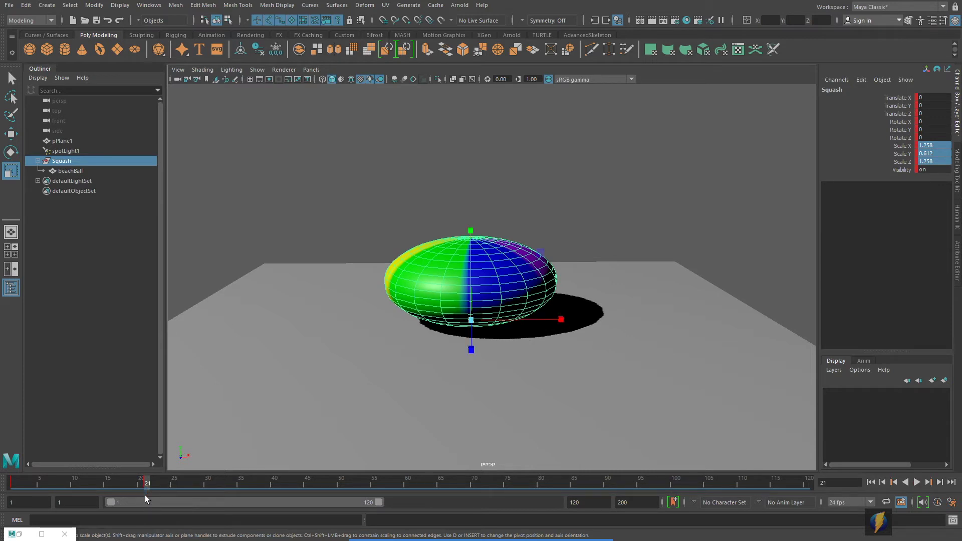
left_click_drag(141, 482, 147, 511)
In the front view at frame 21, reset the Squash group's scale to 1 and stretch it to about 1.367 in Y
key("space")
key("space")
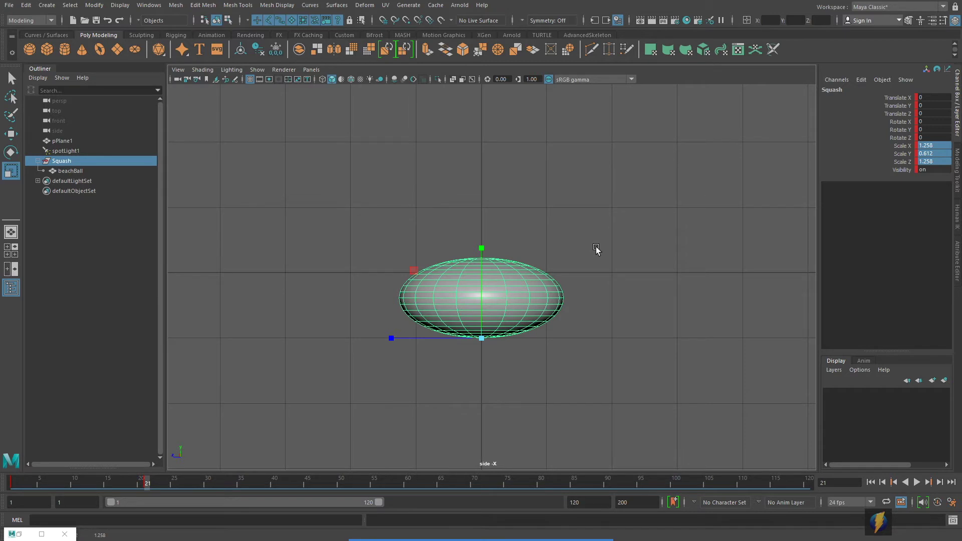
key("space")
key("space")
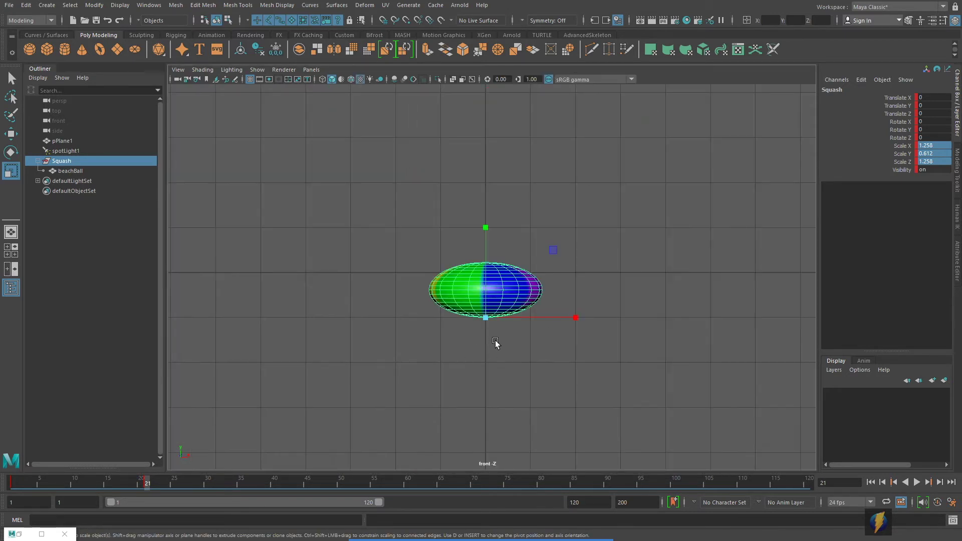
middle_click_drag(471, 359, 466, 378, "alt")
right_click_drag(466, 377, 586, 367, "alt")
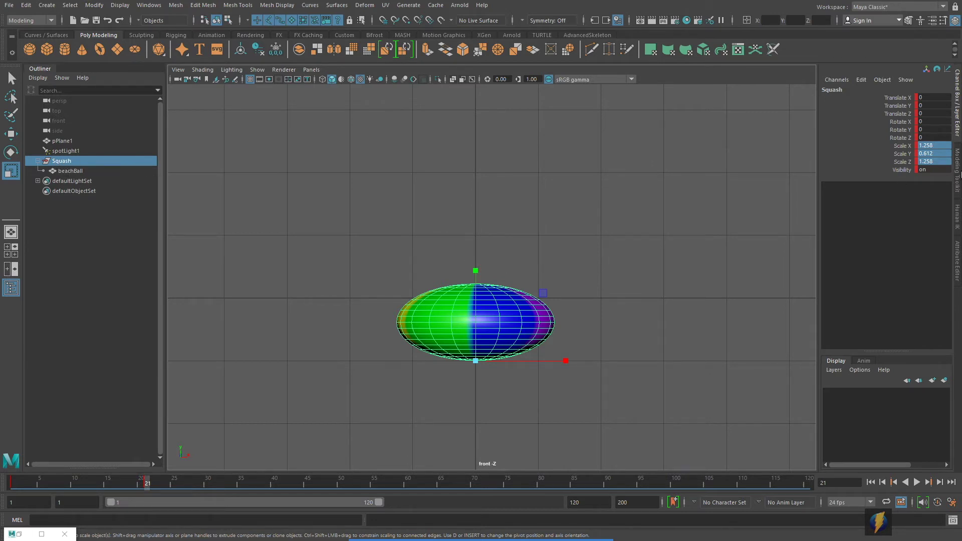
left_click_drag(933, 146, 935, 159)
key("Return")
left_click_drag(481, 270, 474, 238)
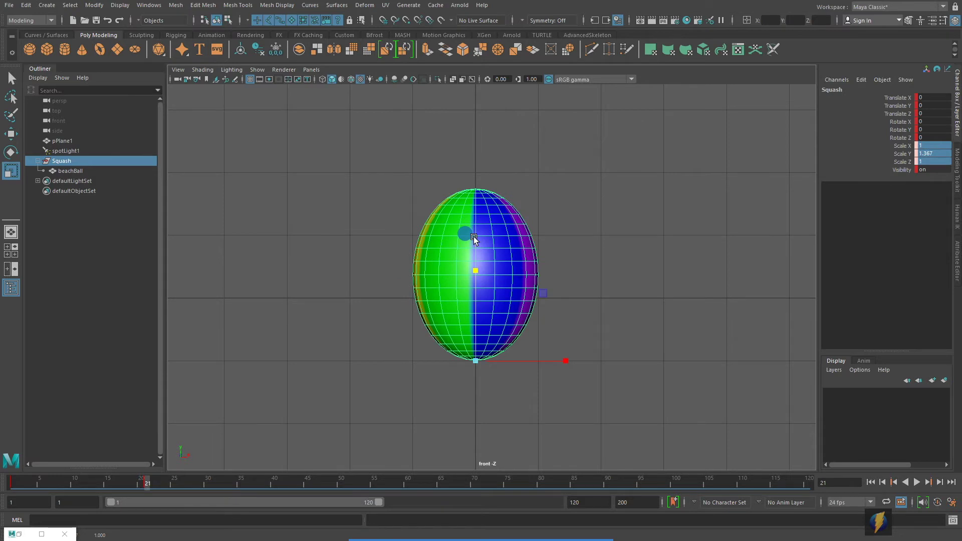
In the perspective view, narrow the Squash group to about 0.581 in X and Z together
key("space")
key("space")
key("space")
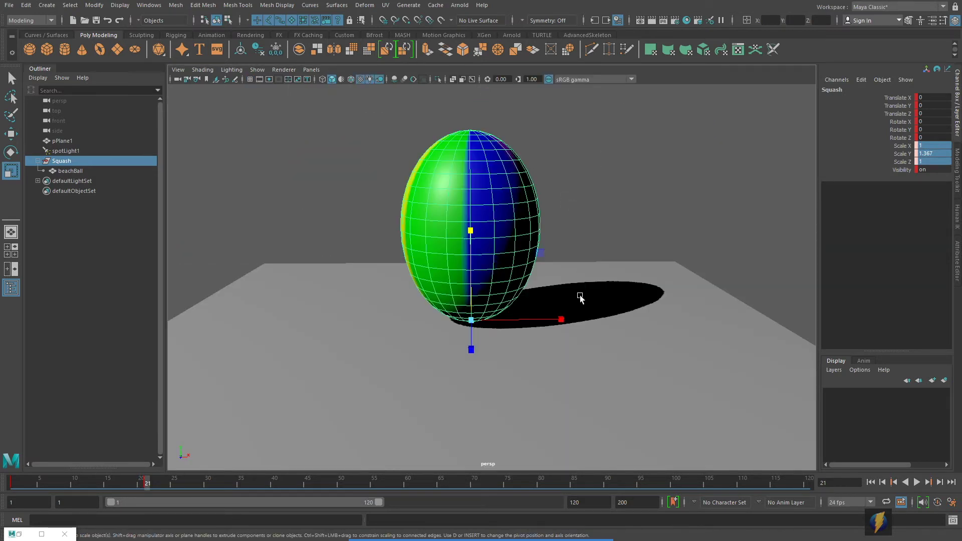
left_click_drag(570, 292, 593, 306, "alt")
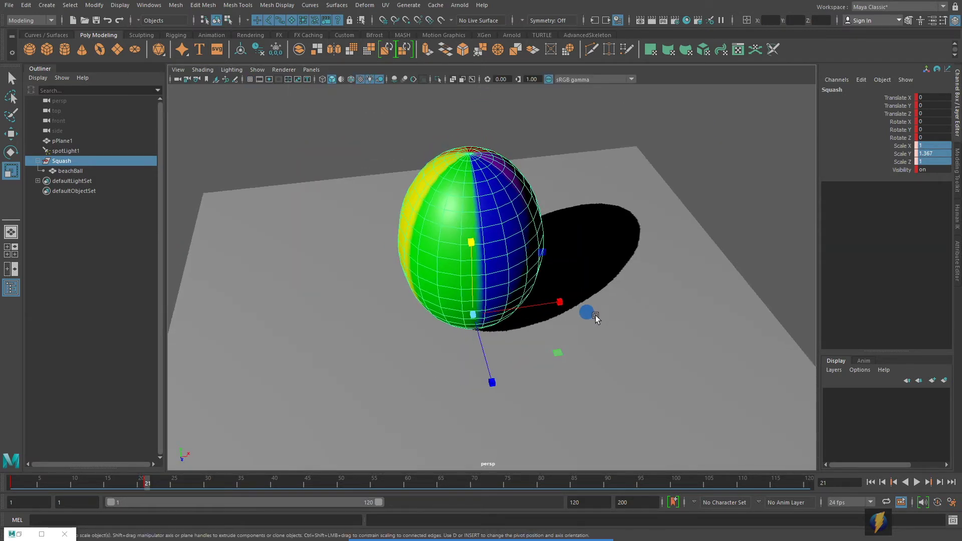
middle_click_drag(559, 352, 542, 348)
Carry the stretched pose to frame 24 in the front view and set a keyframe for the Squash group there
key("space")
key("space")
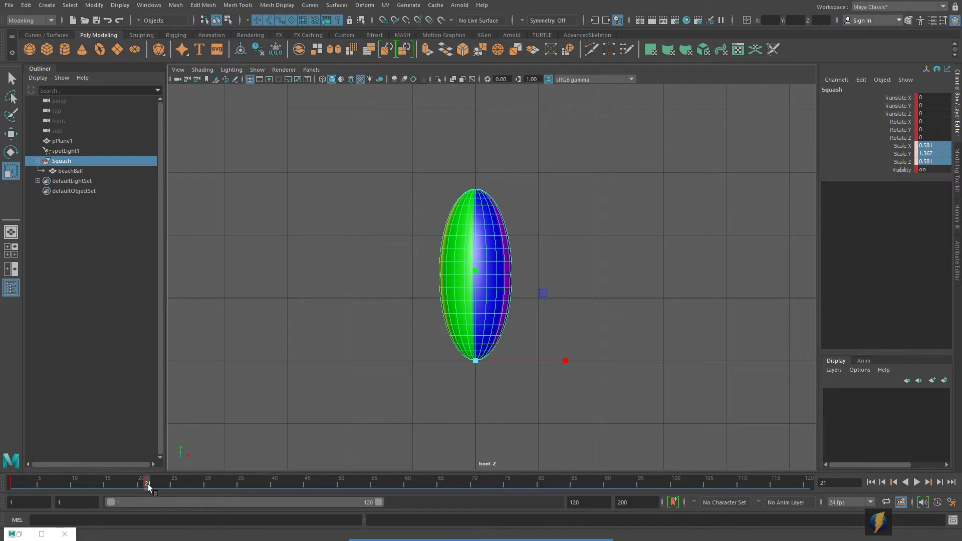
key("alt+v")
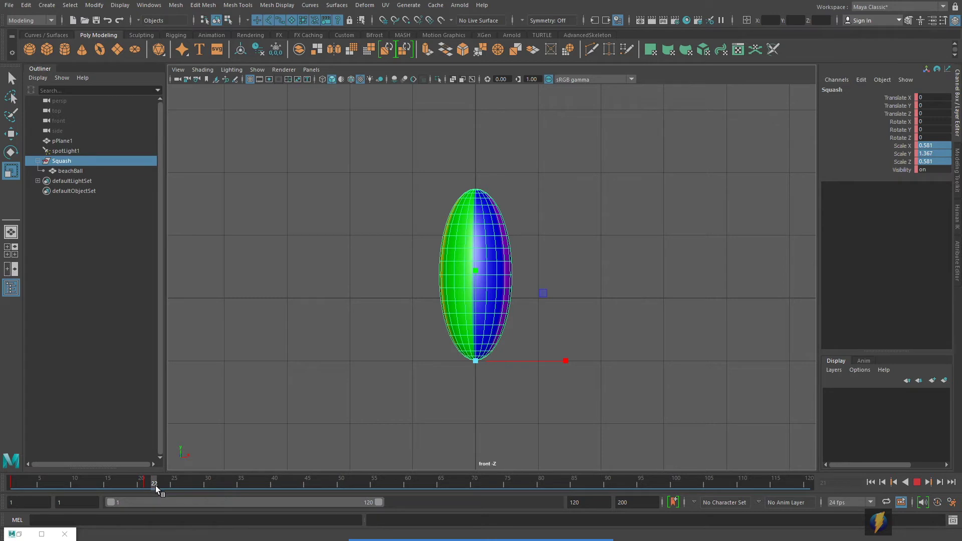
key("alt+v")
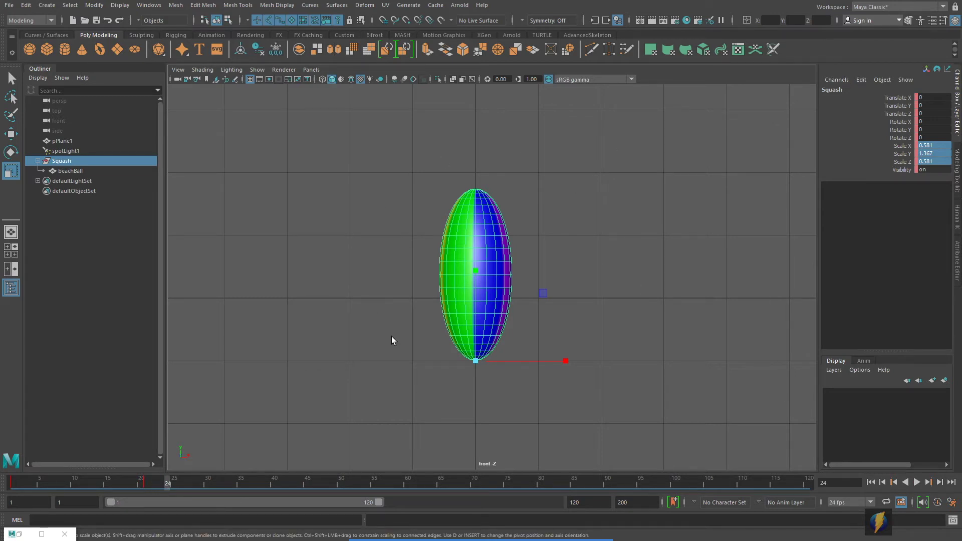
key("s")
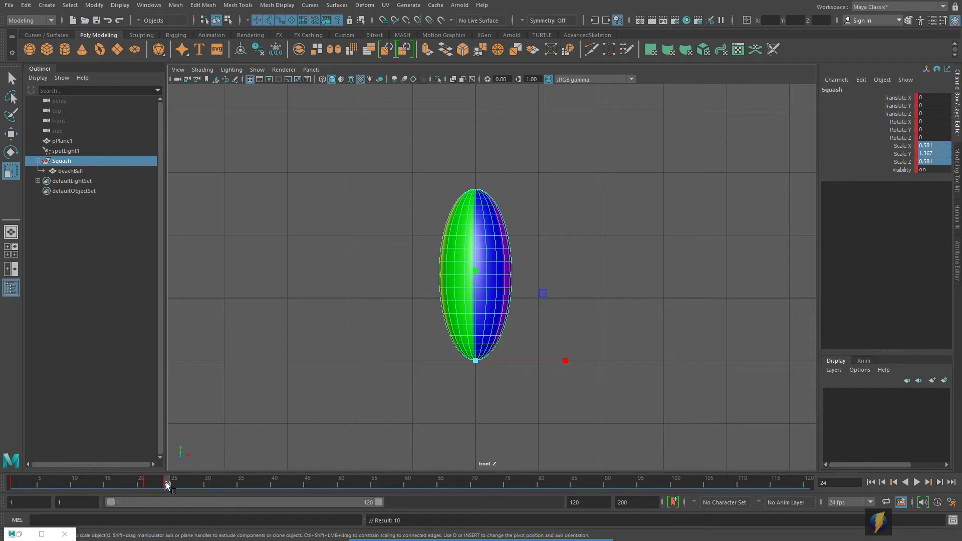
Play the squash-and-stretch animation from frame 1 in the perspective view, with the ball and the whole floor plane in sight
mouse_move(168, 485)
left_mouse_down()
mouse_move(12, 480)
mouse_move(167, 490)
left_mouse_up()
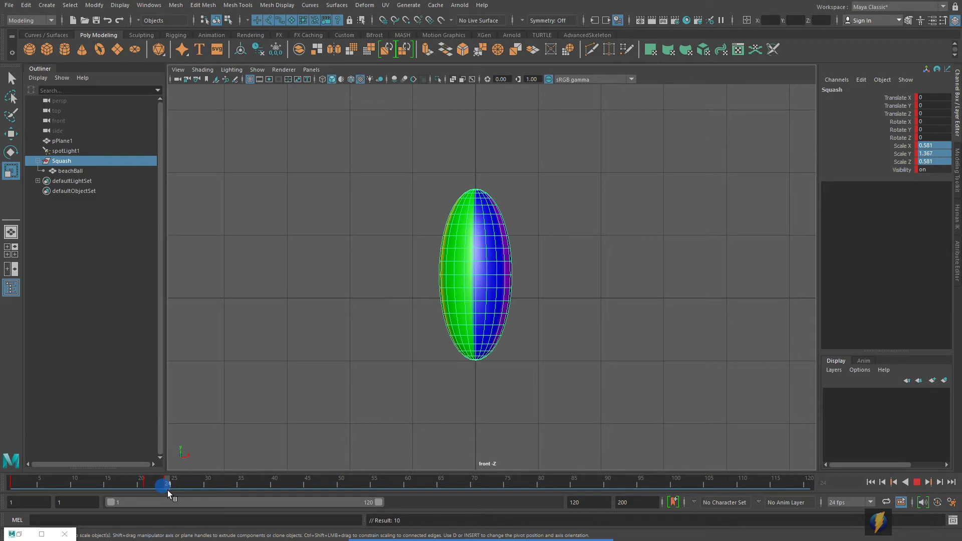
mouse_move(168, 490)
left_mouse_down()
mouse_move(119, 490)
mouse_move(166, 489)
left_mouse_up()
left_click(870, 482)
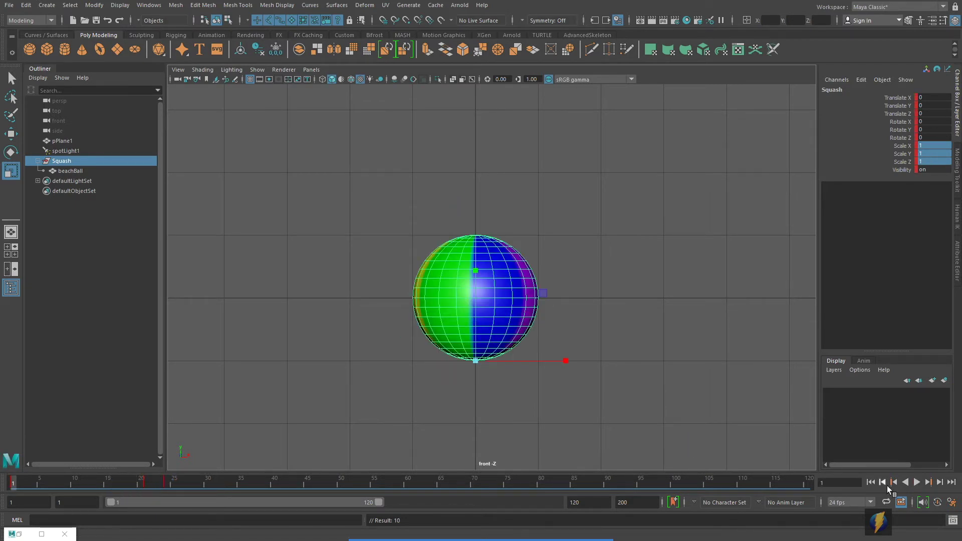
key("space")
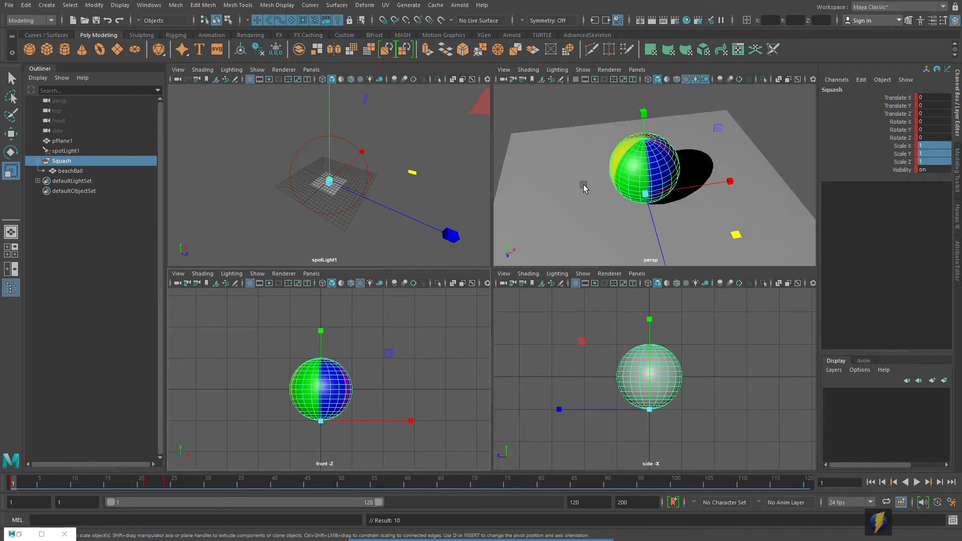
key("space")
left_click_drag(584, 327, 584, 325, "alt")
right_click_drag(645, 324, 558, 321, "alt")
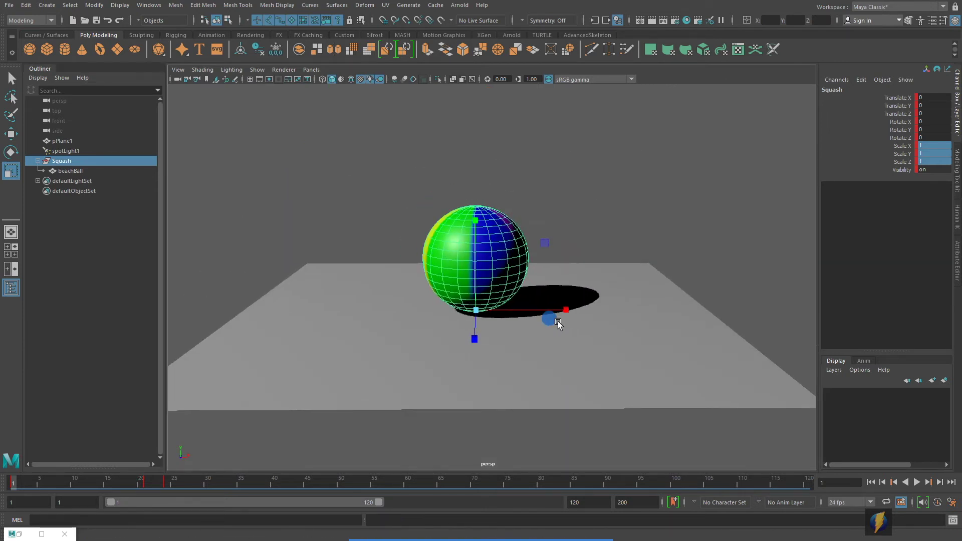
middle_click_drag(561, 313, 560, 368, "alt")
left_click_drag(585, 370, 589, 355, "alt")
right_click_drag(589, 354, 482, 368, "alt")
left_click_drag(481, 367, 479, 365, "alt")
middle_click_drag(523, 345, 521, 354, "alt")
left_click(917, 482)
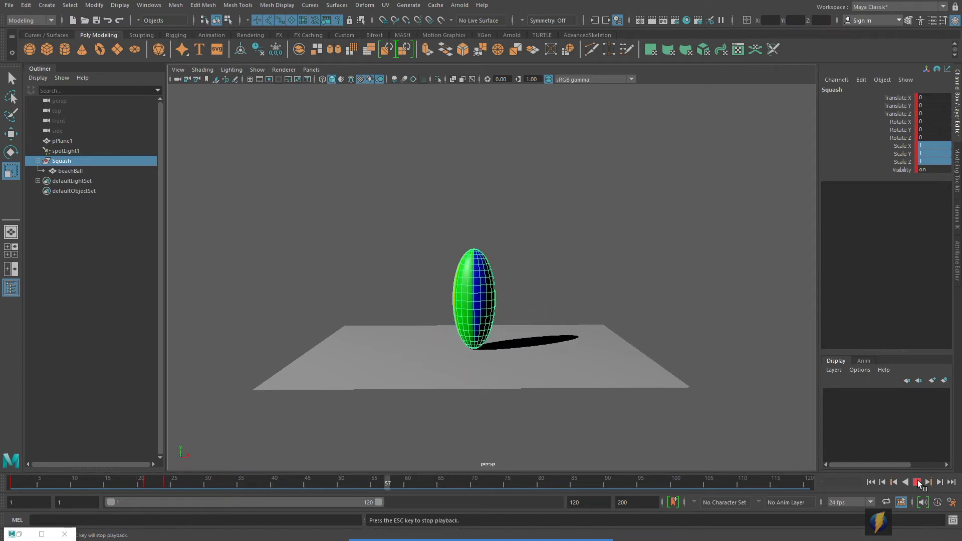
left_click(916, 482)
left_click(871, 482)
left_click(916, 482)
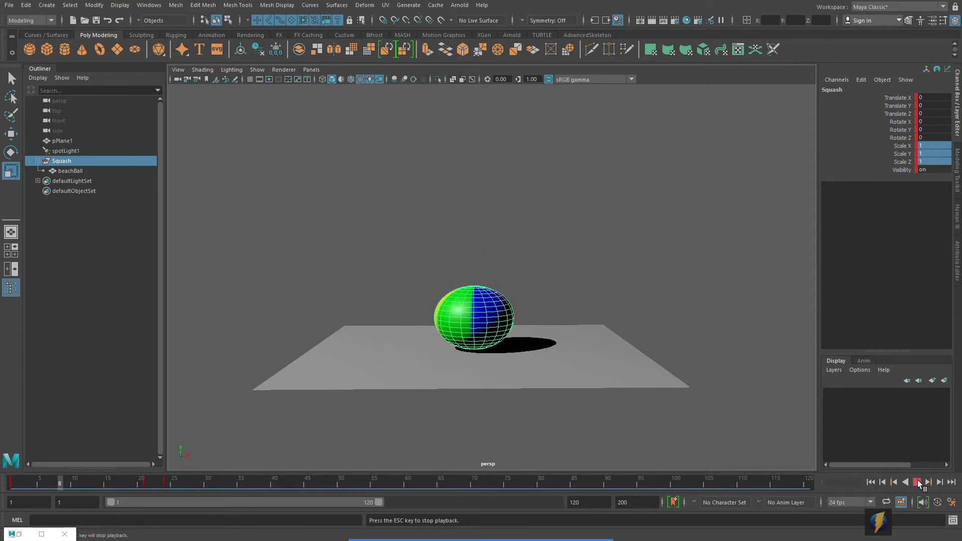
left_click(917, 482)
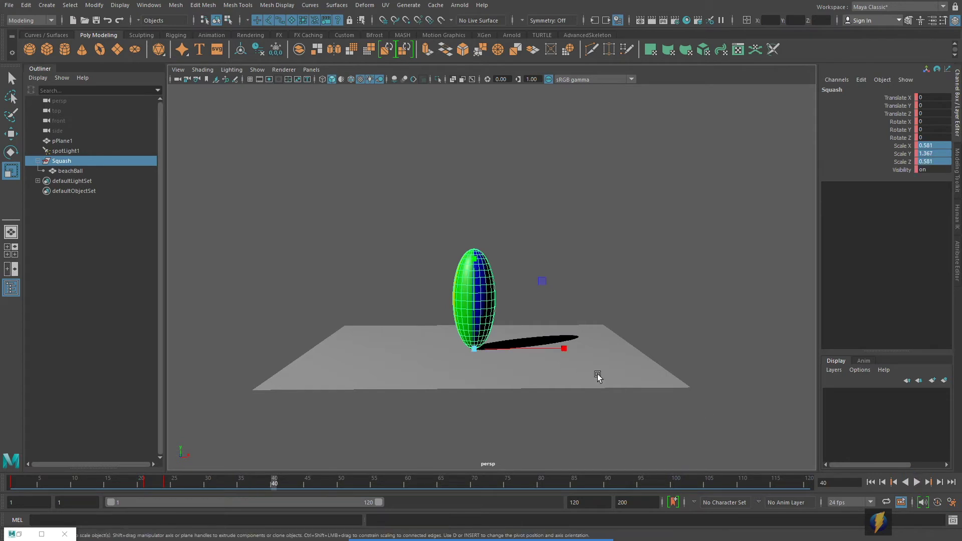
Carry the stretched pose from frame 24 to frame 36 and raise the Squash group to 6 in Translate Y
scroll(506, 369, "down", 3)
scroll(521, 326, "down", 2)
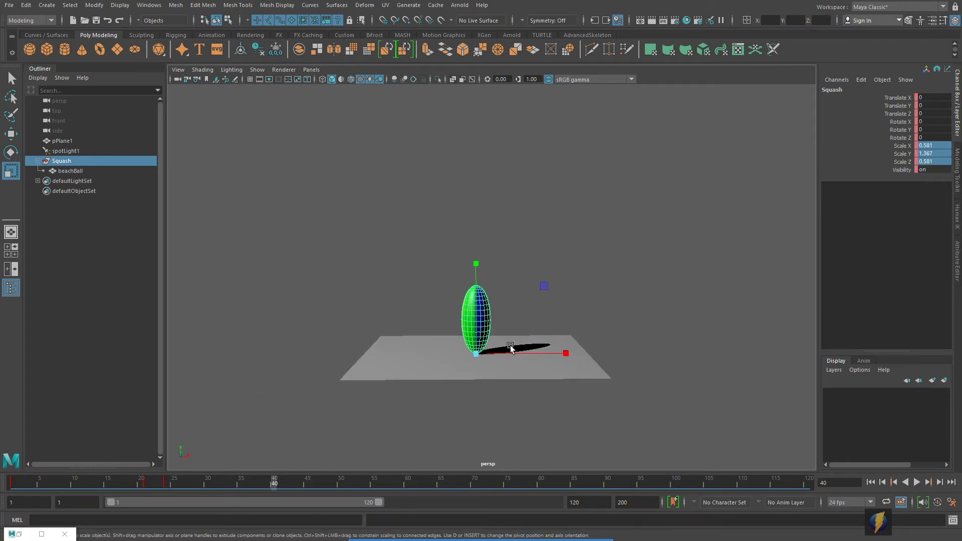
left_click_drag(264, 482, 169, 493)
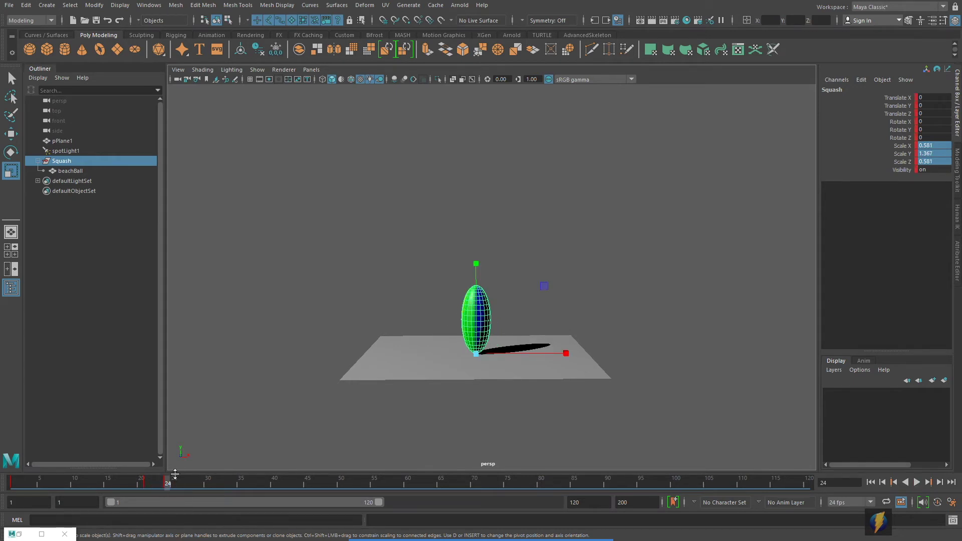
left_click(11, 133)
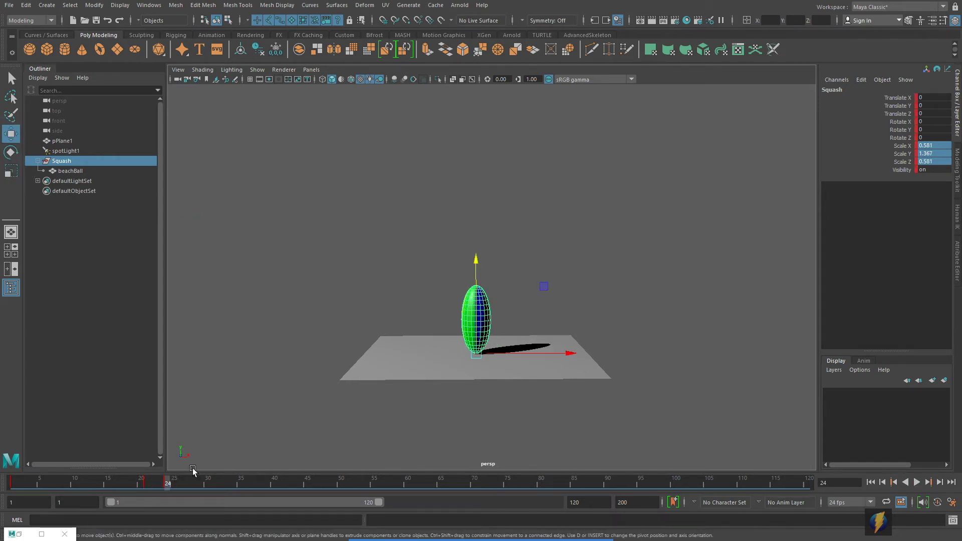
left_click(171, 482)
key("alt+v")
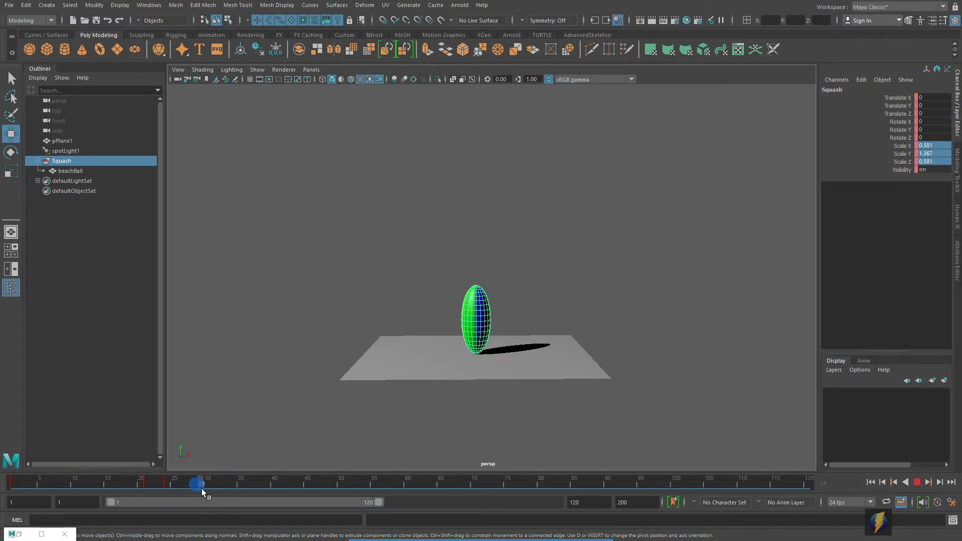
mouse_move(205, 488)
left_mouse_down()
mouse_move(168, 491)
mouse_move(196, 493)
left_mouse_up()
left_click(249, 496)
left_click_drag(476, 258, 475, 113)
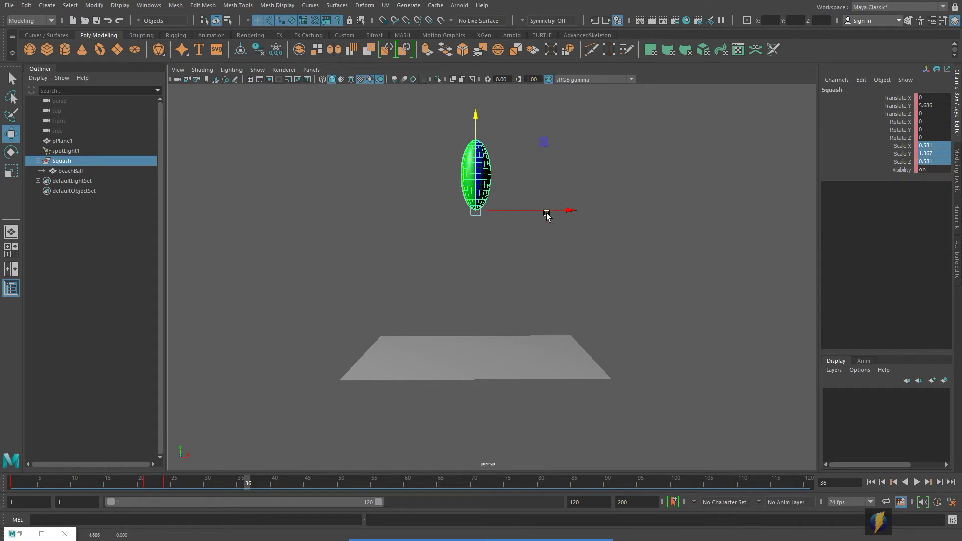
double_click(934, 105)
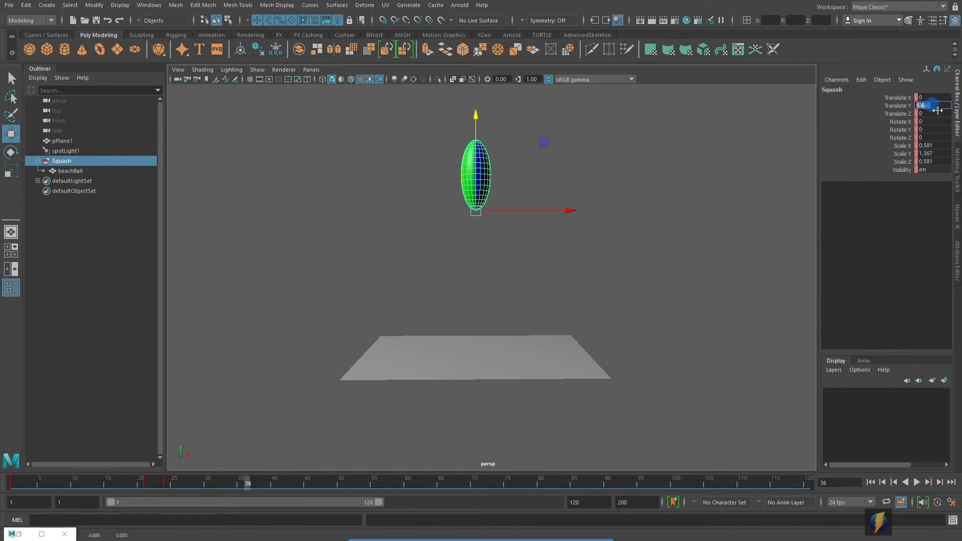
type("6")
key("Return")
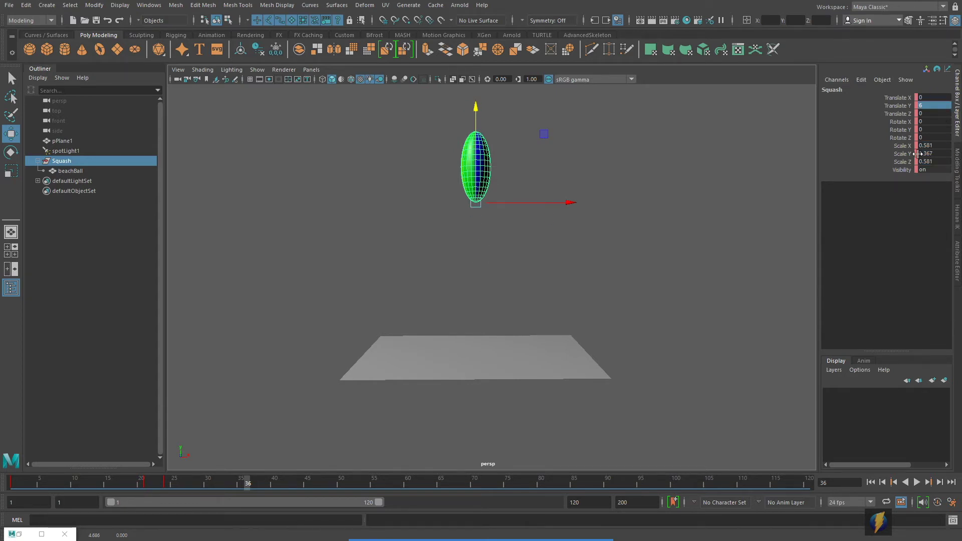
Reset the Squash group's X, Y and Z scale to 1 and set a keyframe at frame 36
left_click_drag(932, 145, 930, 162)
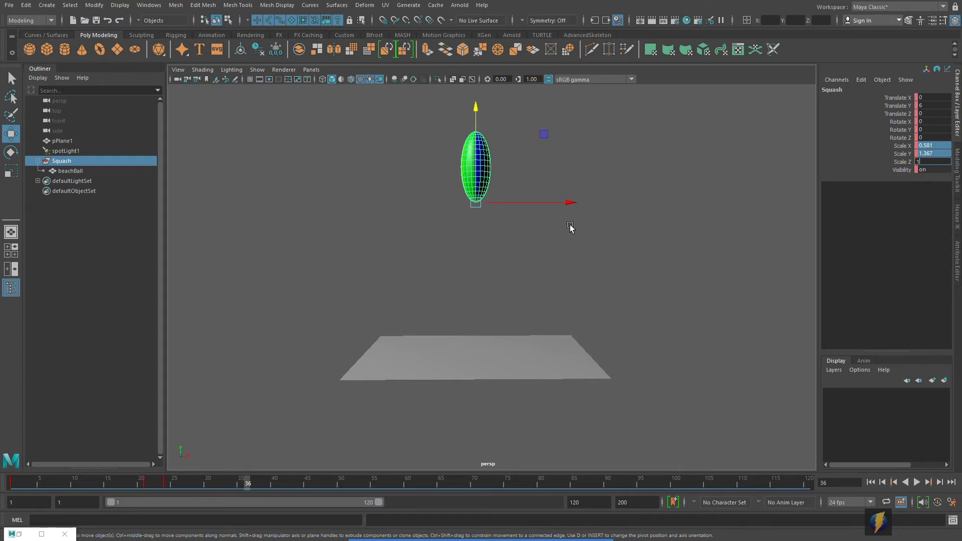
type("1")
key("Return")
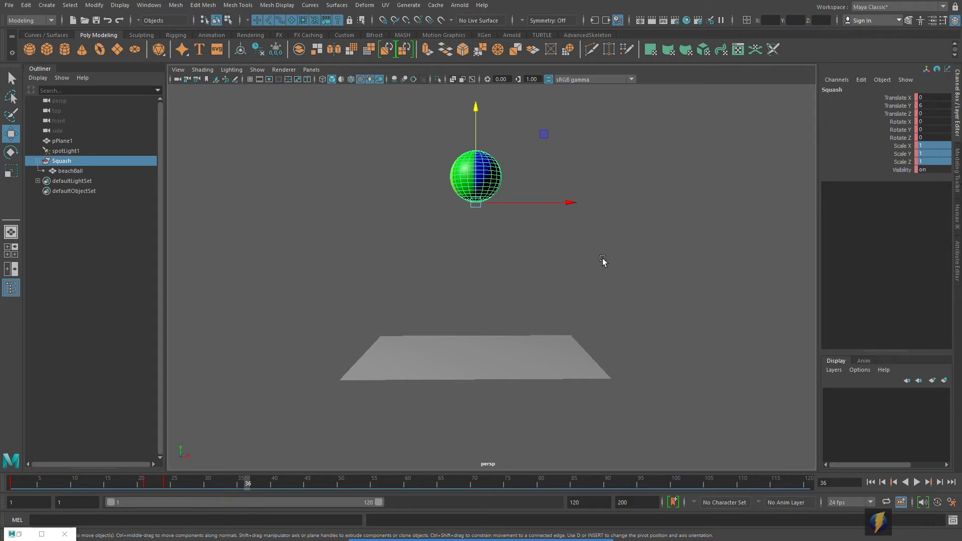
key("s")
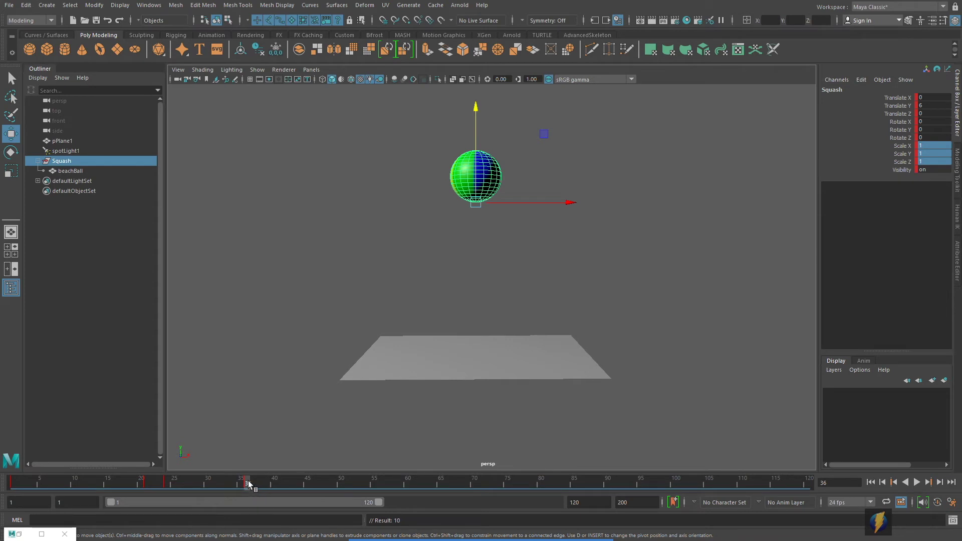
Carry the airborne pose to frame 48 and lower the Squash group back onto the floor plane at Translate Y 0
mouse_move(245, 480)
left_mouse_down()
mouse_move(164, 486)
mouse_move(254, 488)
left_mouse_up()
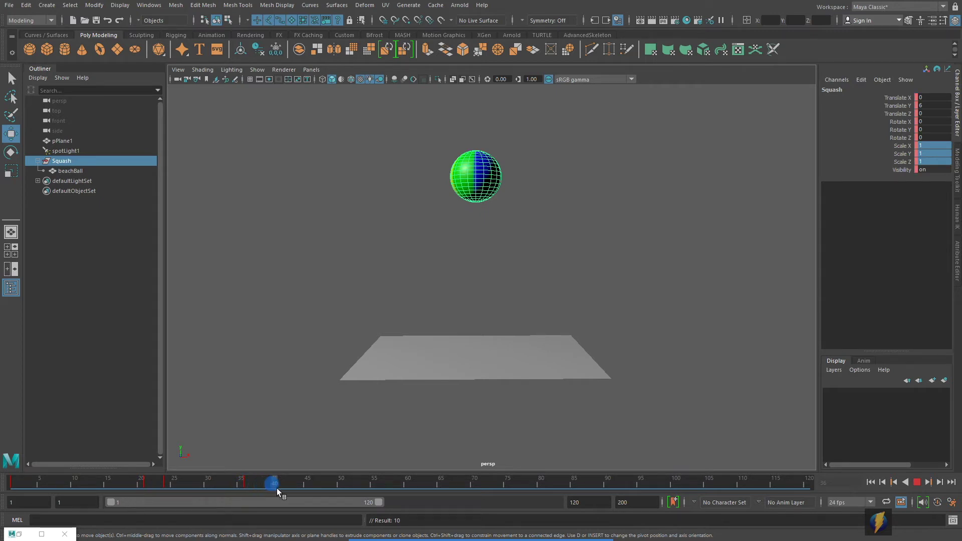
left_click_drag(326, 495, 326, 495)
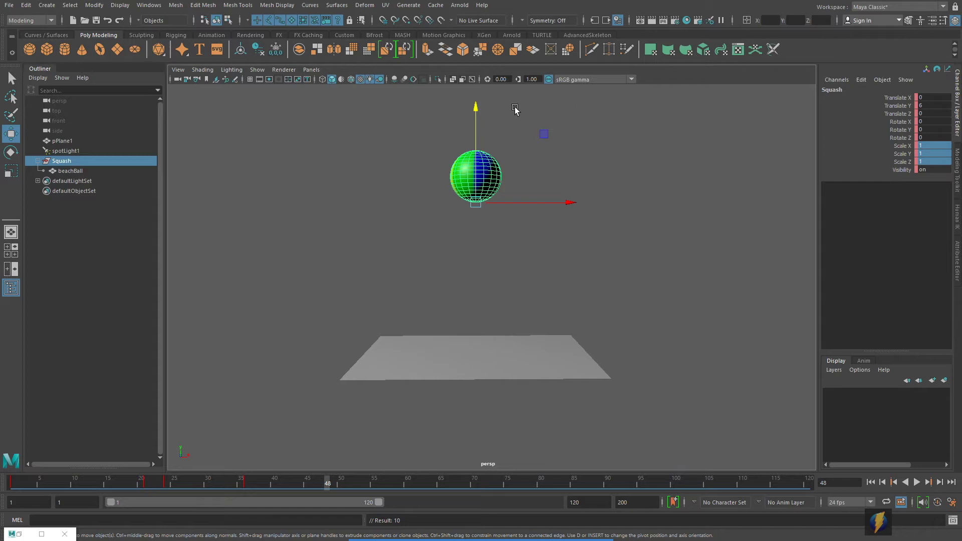
left_click_drag(475, 109, 497, 355)
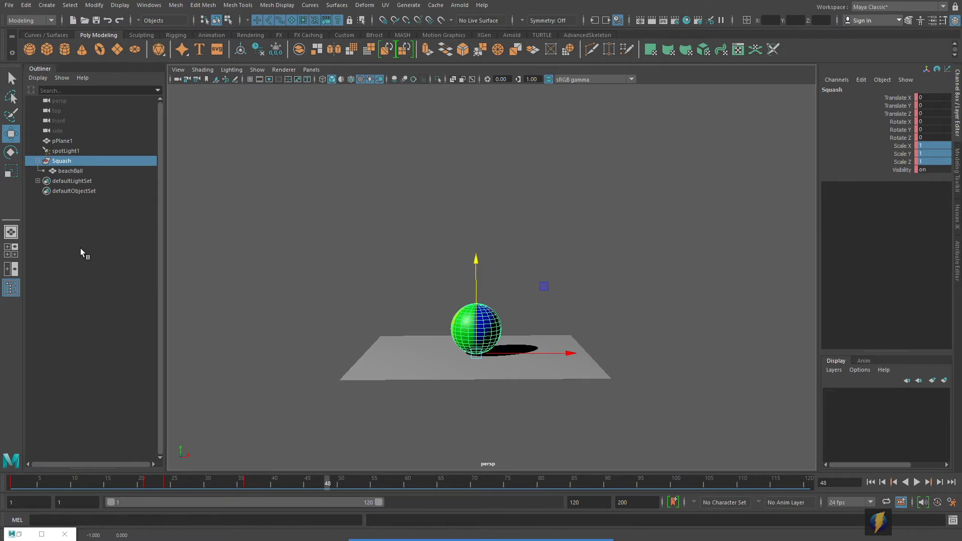
Stretch the Squash group to about 1.264 in Scale Y and 0.698 in Scale X and Z, and set a keyframe at frame 48
left_click(11, 170)
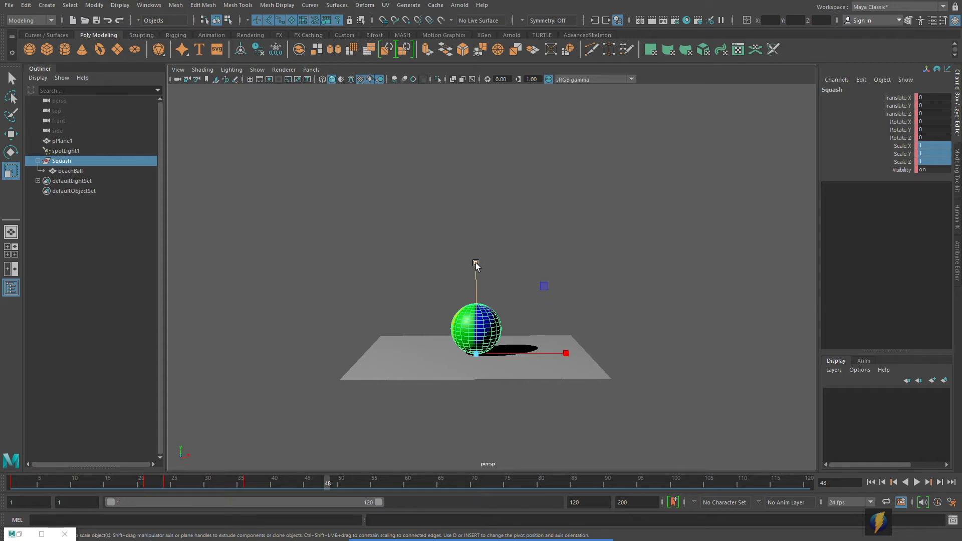
left_click_drag(476, 263, 479, 238)
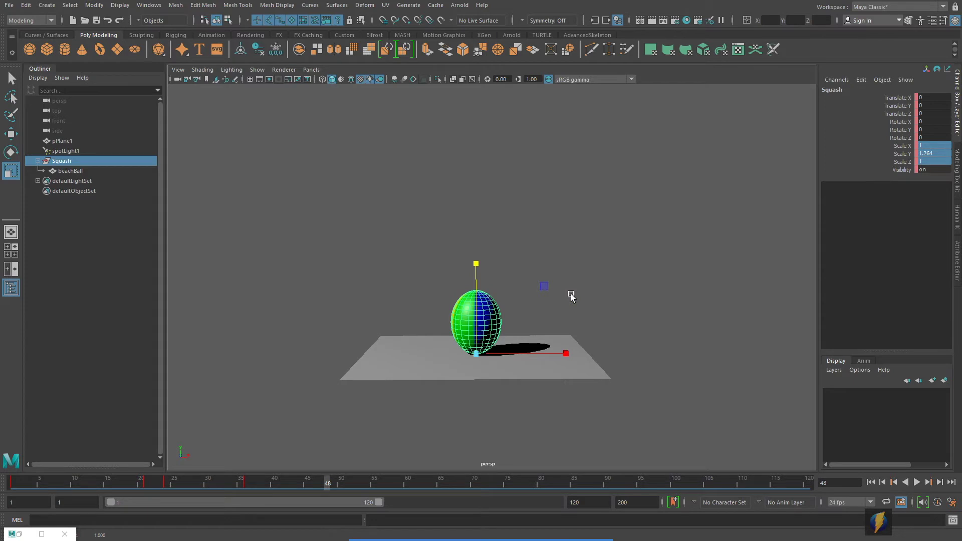
left_click_drag(571, 297, 567, 335, "alt")
left_click_drag(550, 383, 540, 374)
mouse_move(540, 374)
left_mouse_down("alt")
mouse_move(537, 326)
mouse_move(558, 379)
left_mouse_up("alt")
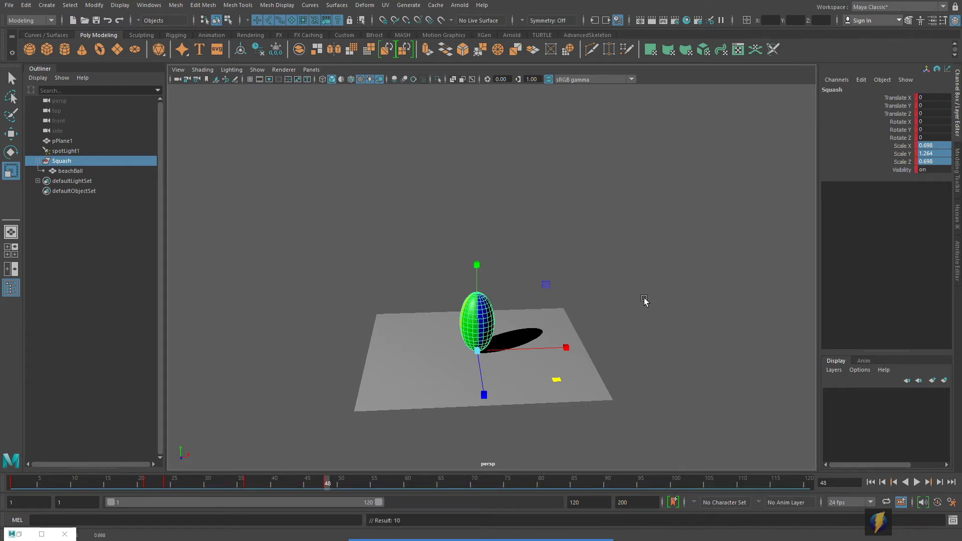
Play the jump animation from frame 1 several times with the ball and the whole floor plane in view
left_click_drag(650, 319, 611, 325, "alt")
right_click_drag(611, 326, 612, 354, "alt")
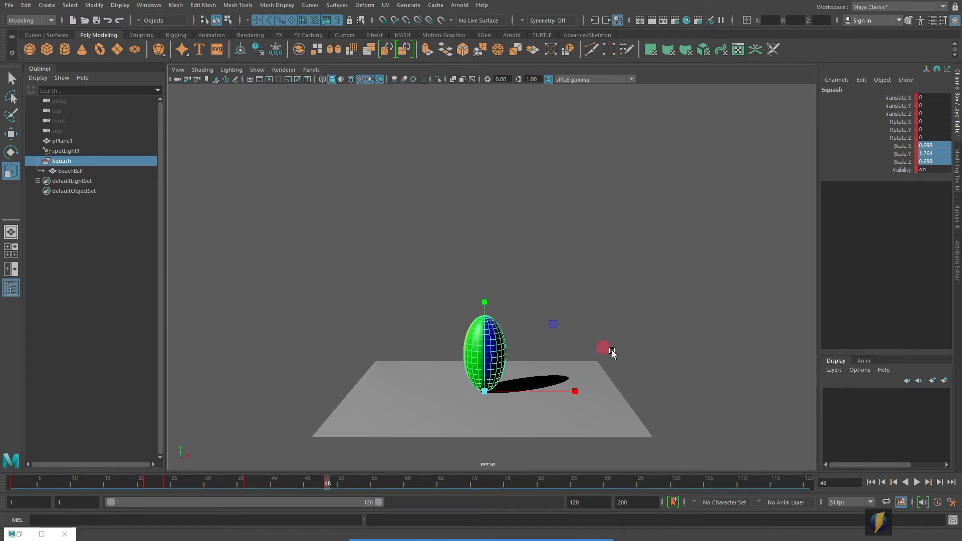
middle_click_drag(611, 354, 610, 336, "alt")
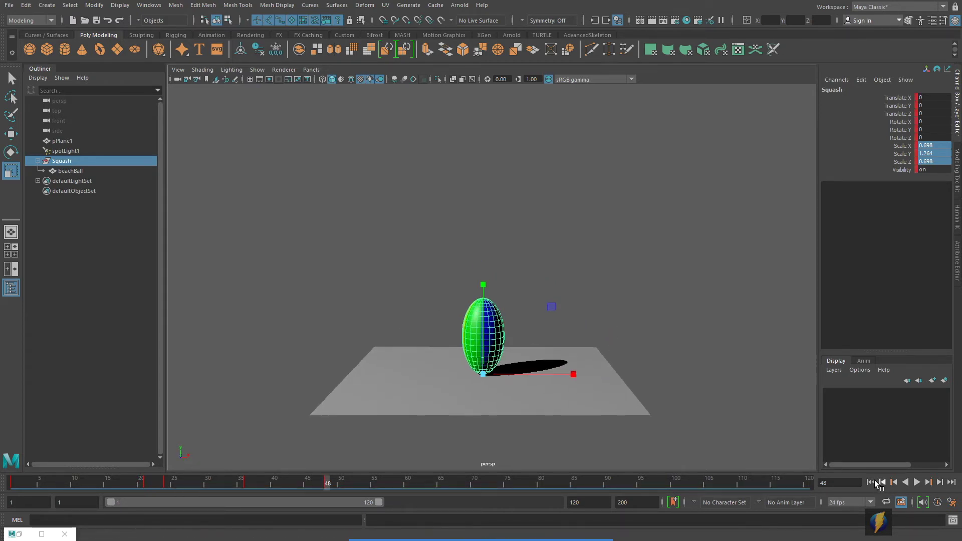
left_click(870, 482)
middle_click_drag(631, 384, 637, 390, "alt")
left_click(917, 482)
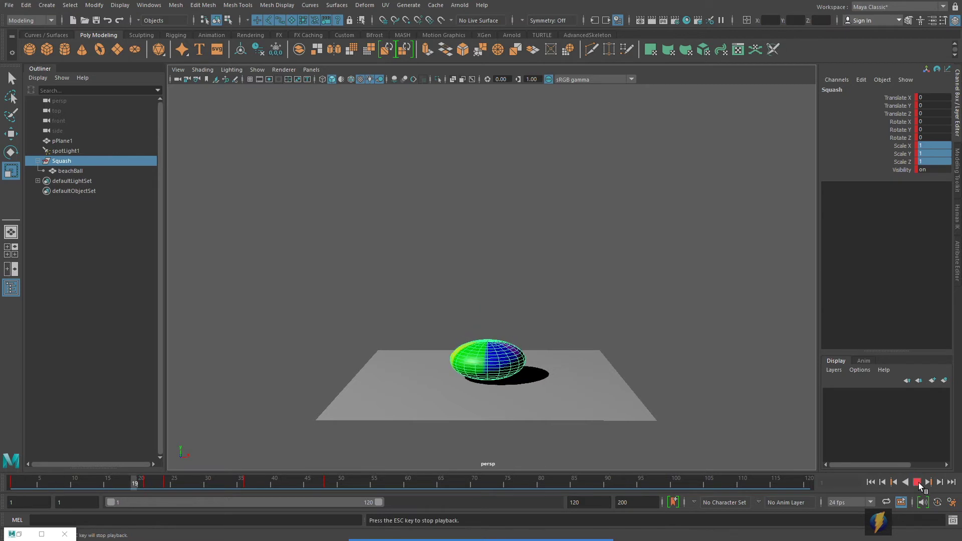
left_click(918, 483)
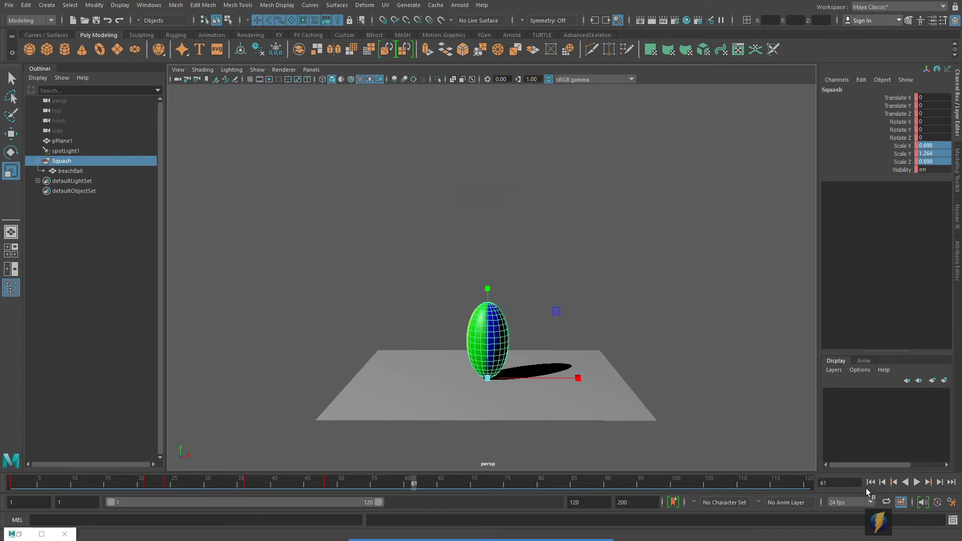
left_click(871, 482)
left_click(916, 482)
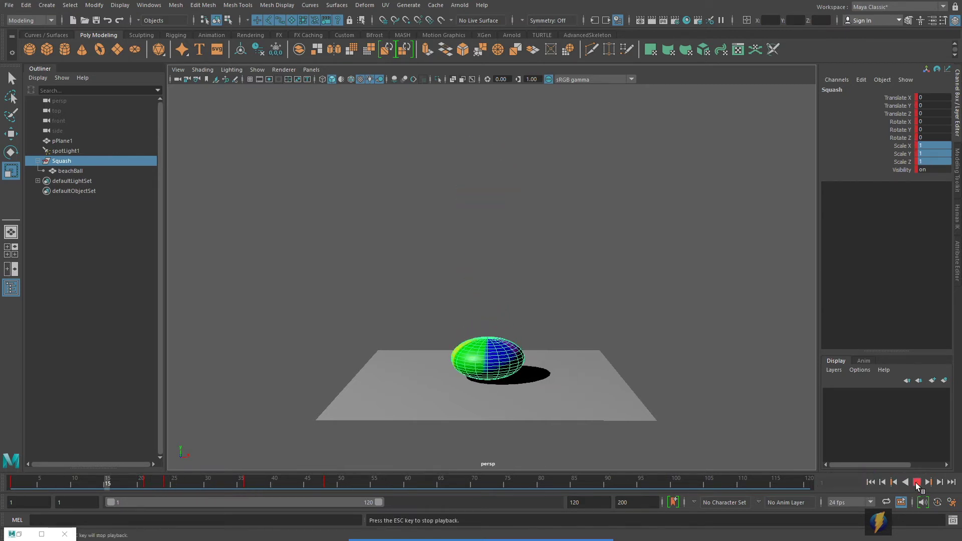
left_click(915, 482)
left_click_drag(391, 481, 11, 485)
left_click(915, 482)
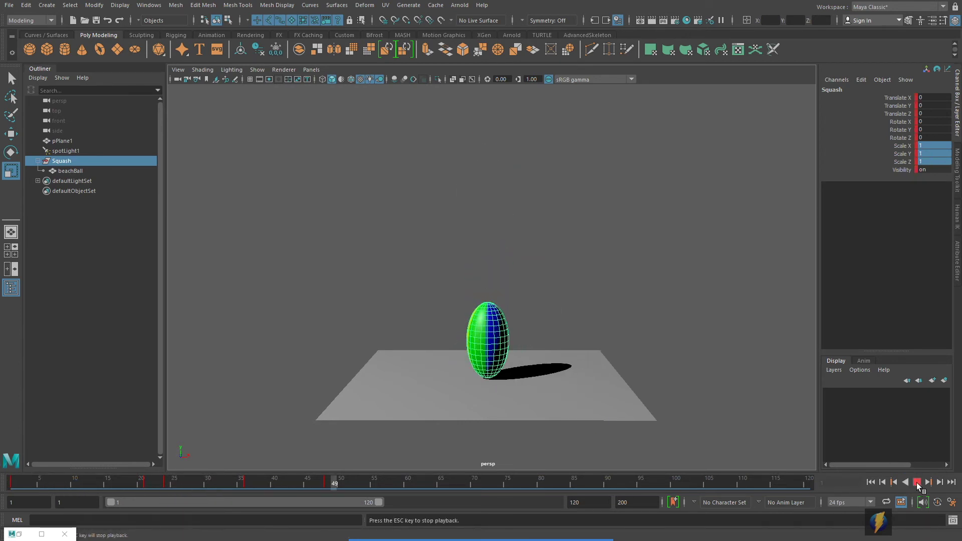
Go to frame 24, open the Graph Editor and isolate the Squash group's Translate Y curve, framing its jump section
left_click_drag(416, 482, 167, 479)
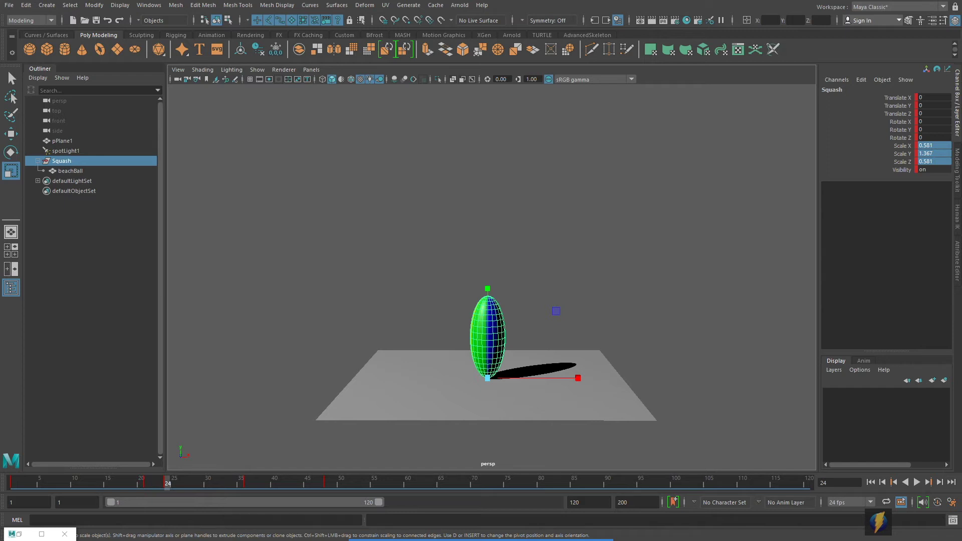
left_click(148, 5)
mouse_move(155, 60)
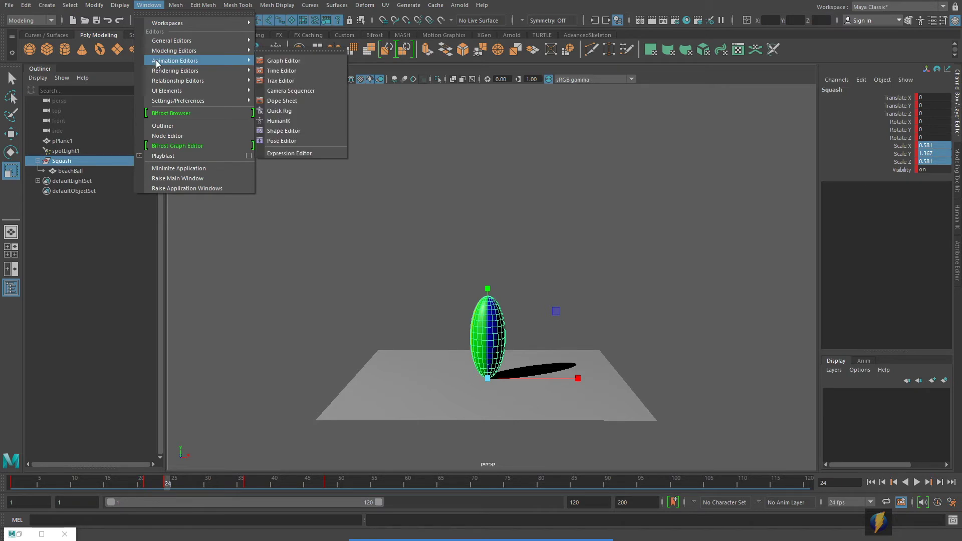
left_click(289, 59)
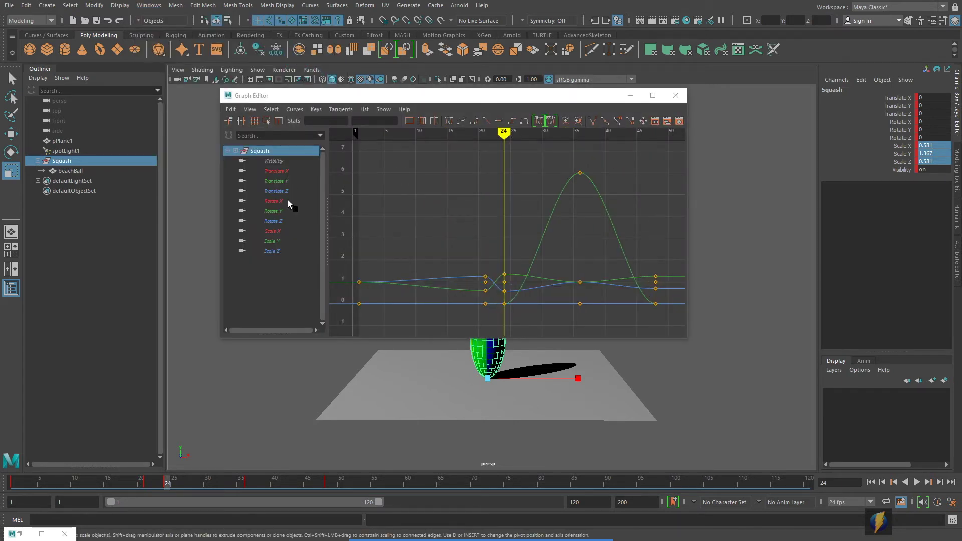
left_click(270, 181)
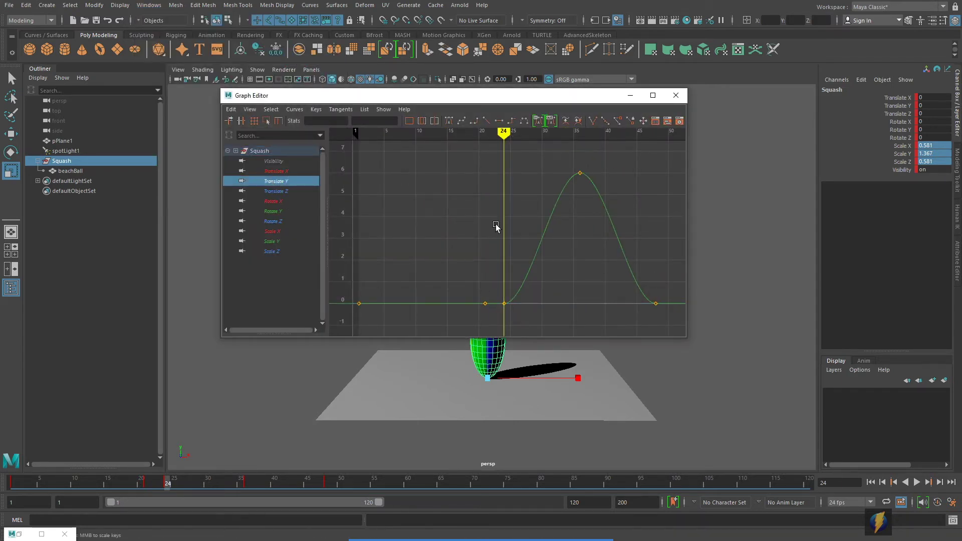
middle_click_drag(552, 232, 494, 219, "alt")
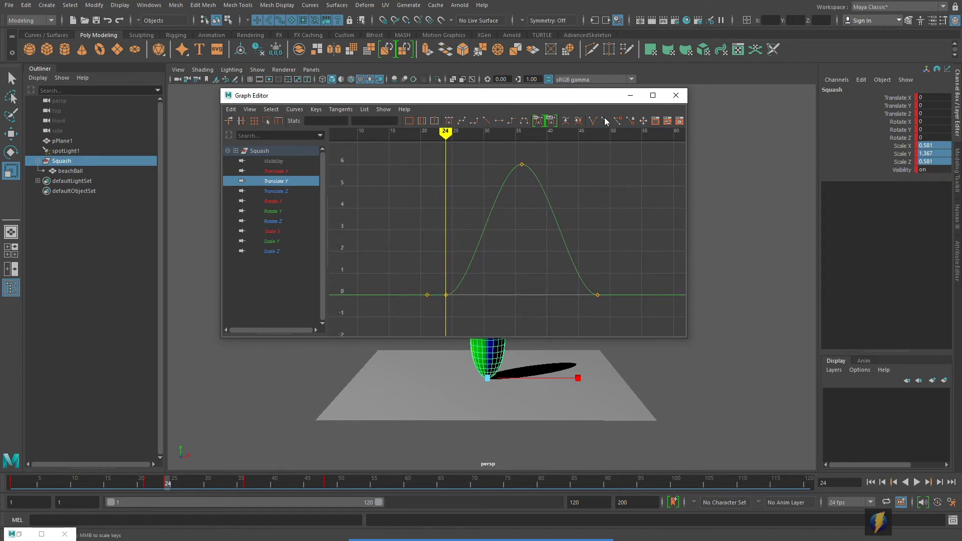
left_click(424, 214)
right_click_drag(431, 221, 440, 228, "alt")
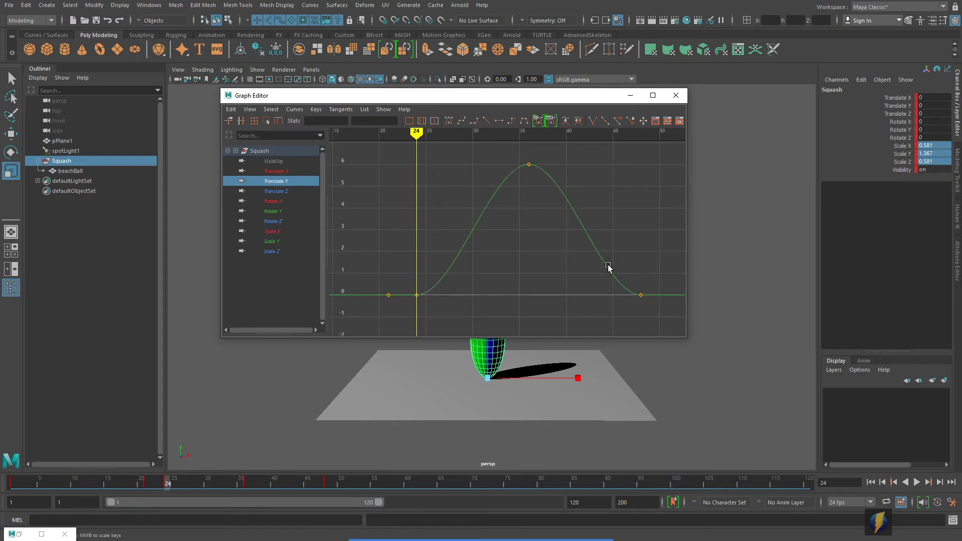
Scrub between frames 48 and 35 with the Graph Editor moved aside to compare the ball's height with the Translate Y curve
left_click_drag(240, 482, 328, 484)
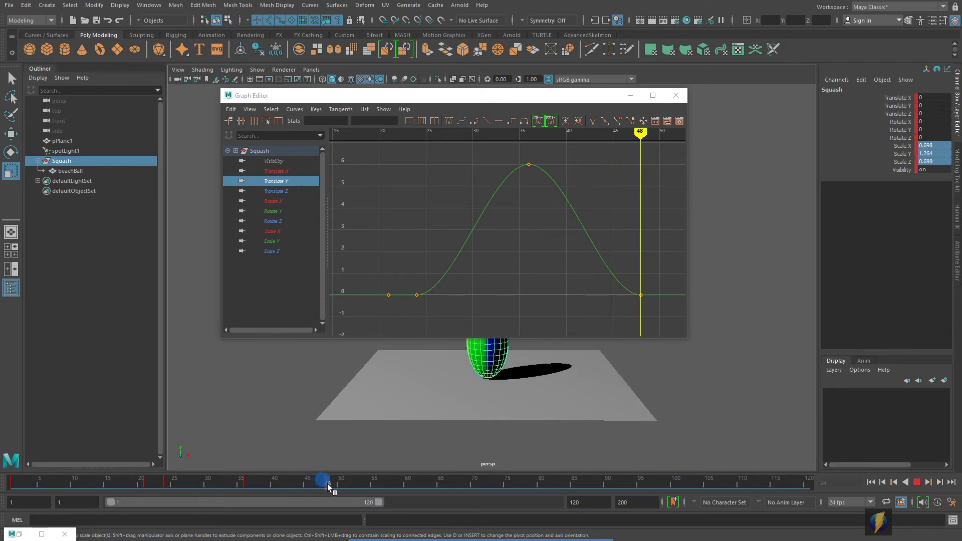
left_click_drag(488, 97, 415, 72)
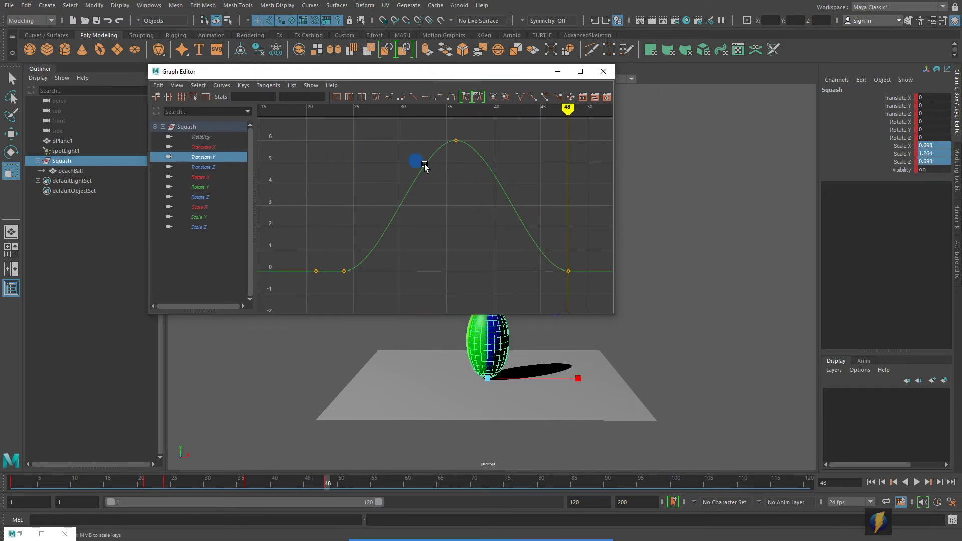
left_click_drag(313, 482, 240, 481)
left_click_drag(404, 73, 152, 144)
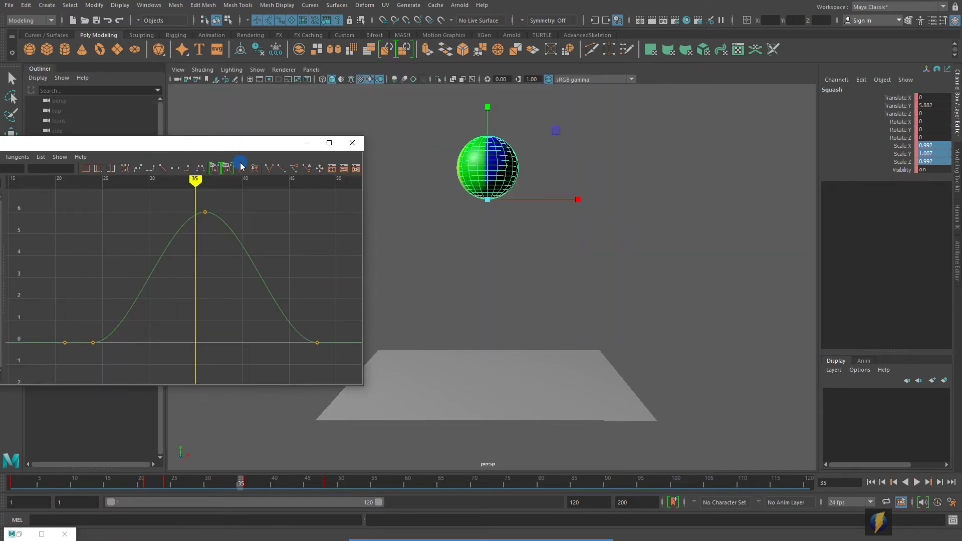
left_click_drag(214, 142, 546, 131)
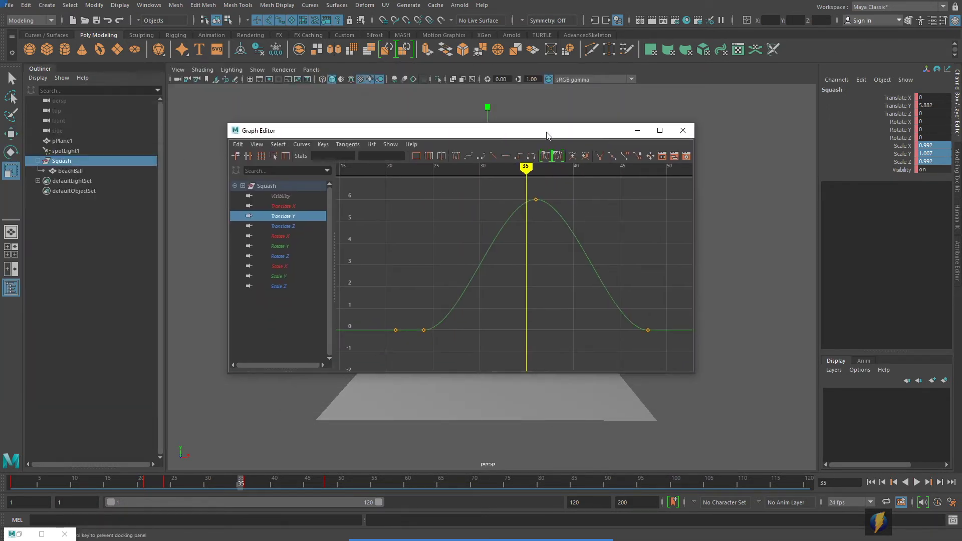
Break the tangents of the Translate Y keys at frames 24 and 48 and steepen their inner handles into a rounded jump arc
left_click_drag(412, 306, 677, 371)
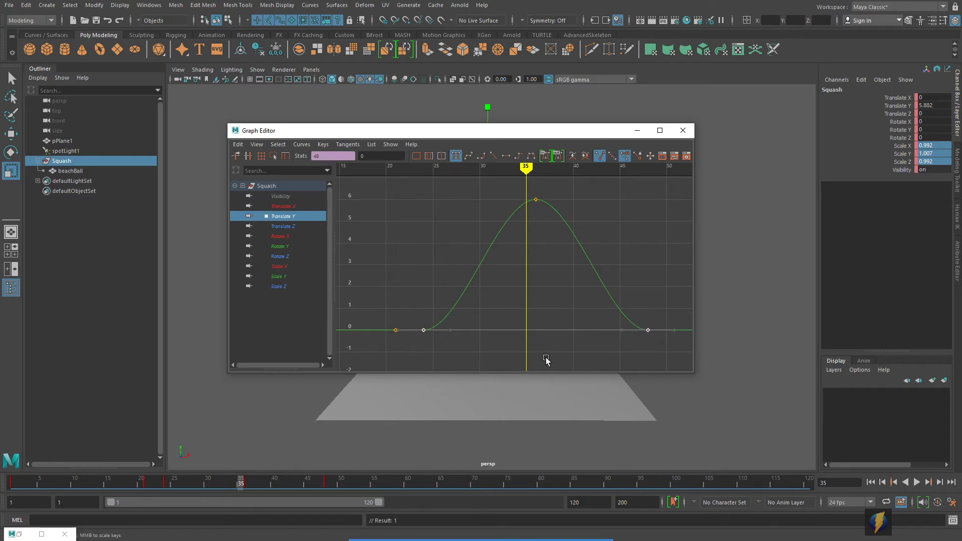
left_click_drag(440, 300, 450, 332)
middle_click_drag(450, 333, 436, 298)
key("w")
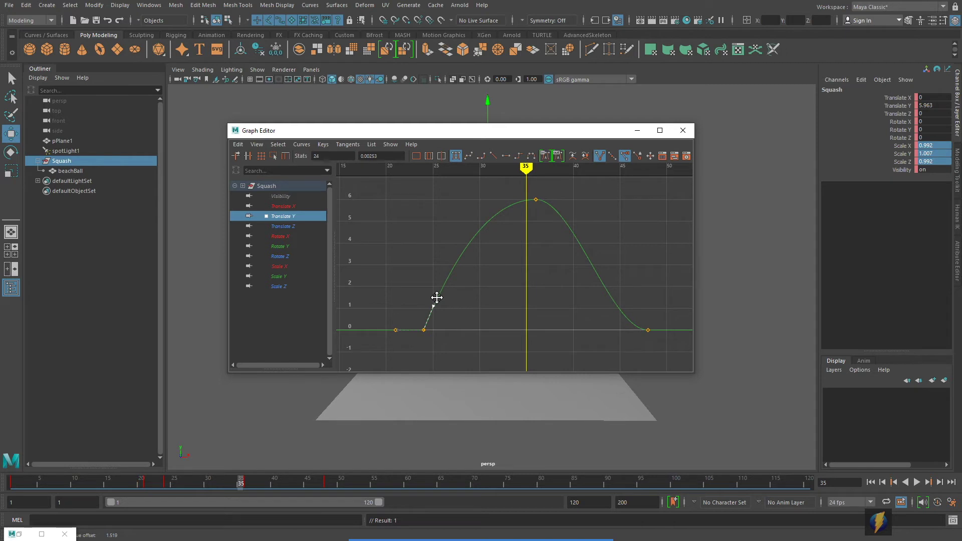
left_click_drag(586, 318, 626, 331)
middle_click_drag(624, 329, 640, 304)
left_click_drag(415, 314, 434, 339)
middle_click_drag(434, 311, 433, 307)
Minimize the Graph Editor and play the animation twice from frame 1 to check the revised jump timing
left_click(637, 131)
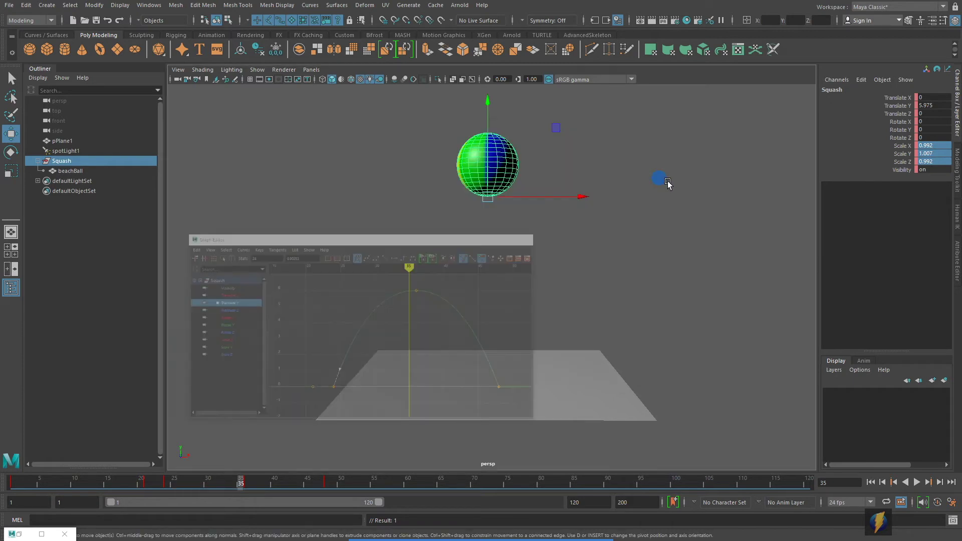
left_click(880, 481)
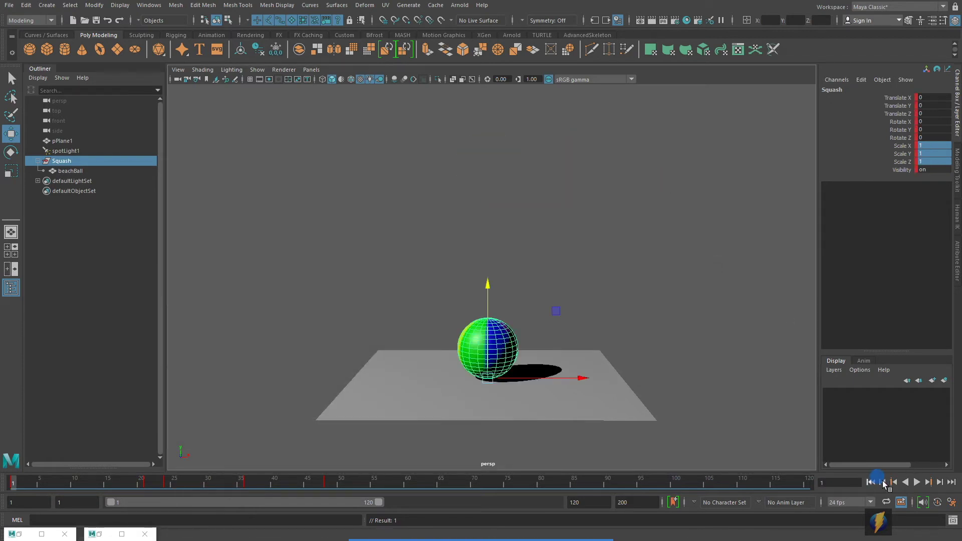
left_click(916, 482)
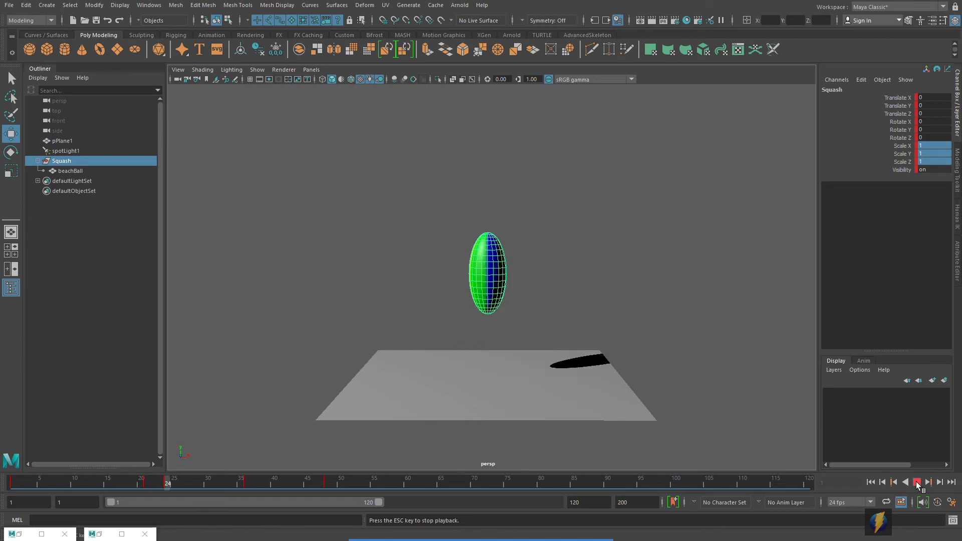
left_click(916, 482)
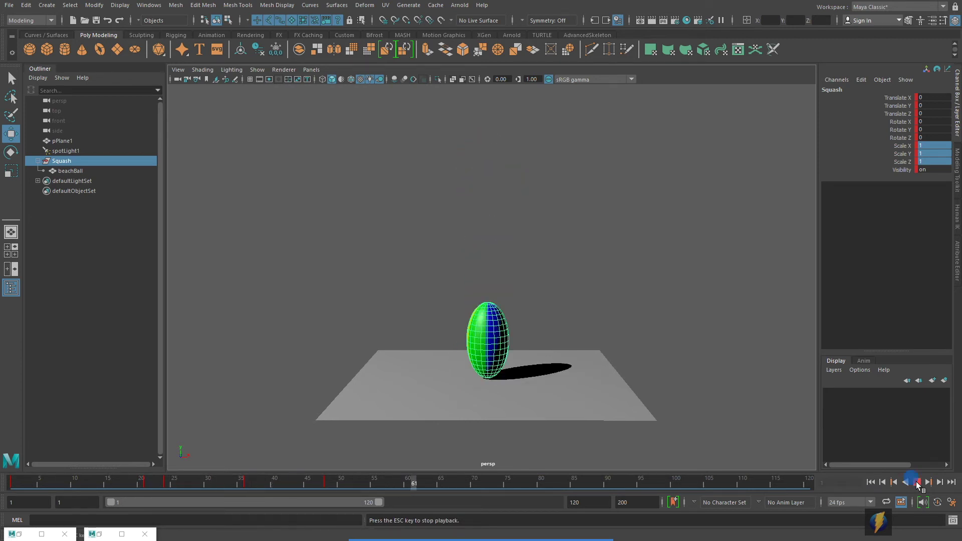
left_click(876, 481)
left_click(916, 482)
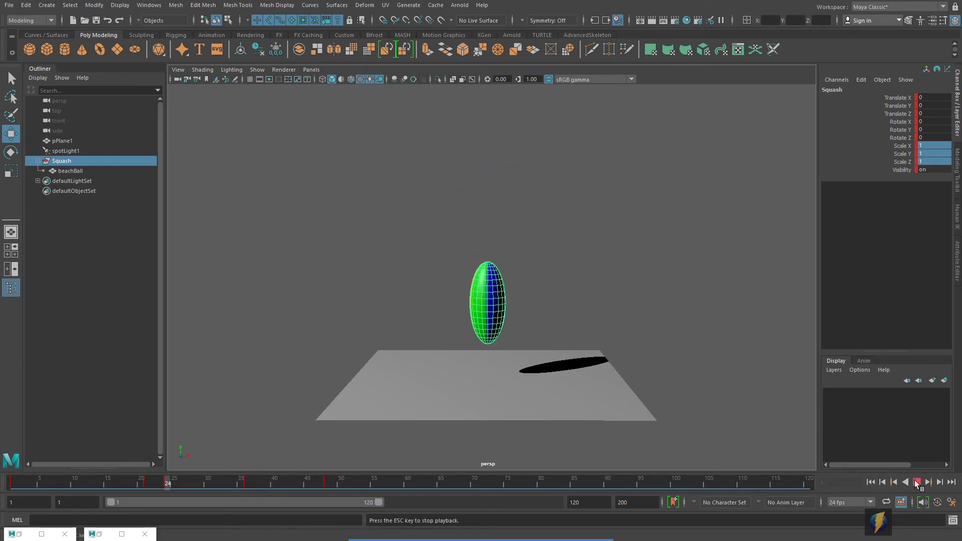
left_click(916, 482)
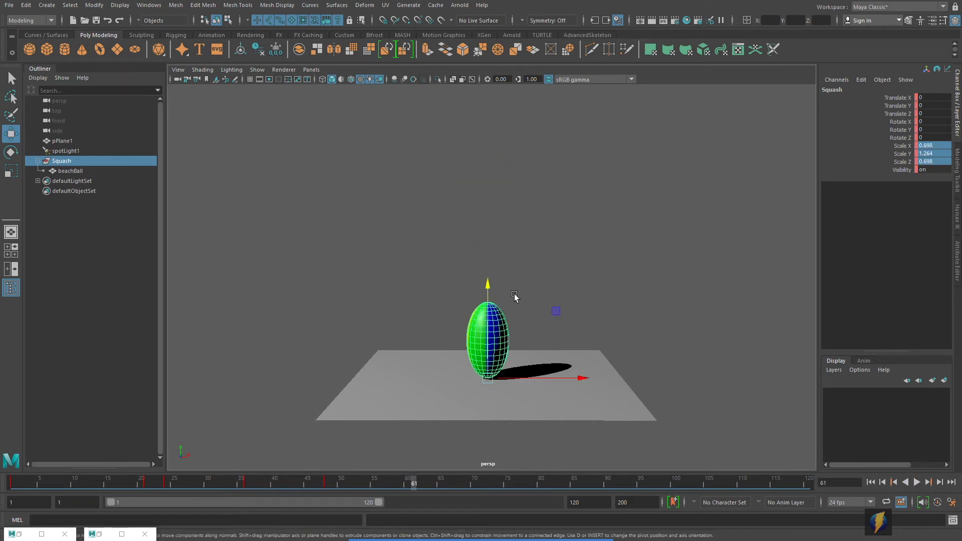
At frame 51, squash the group to about 0.783 in Scale Y and 1.218 in Scale X and Z, and set a keyframe
left_click_drag(411, 480, 326, 476)
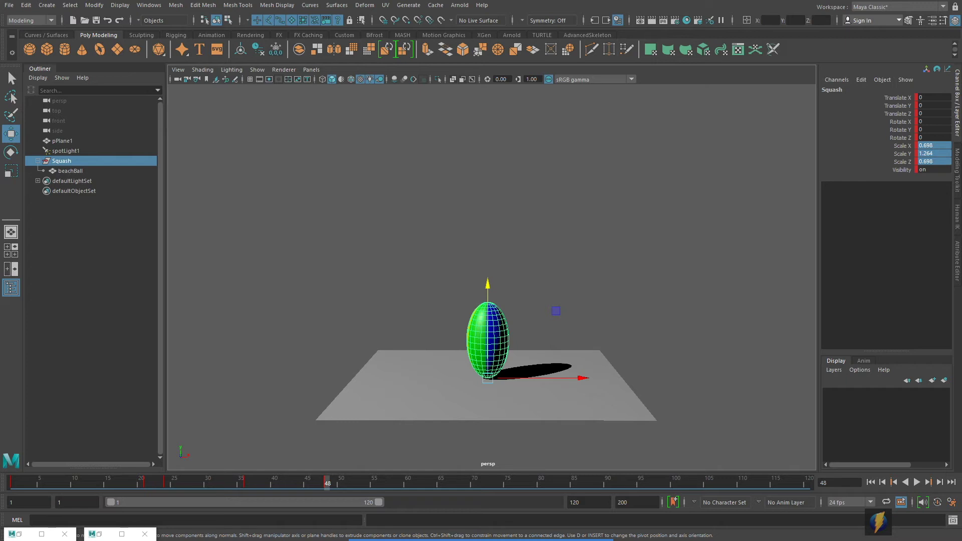
left_click_drag(261, 473, 339, 480)
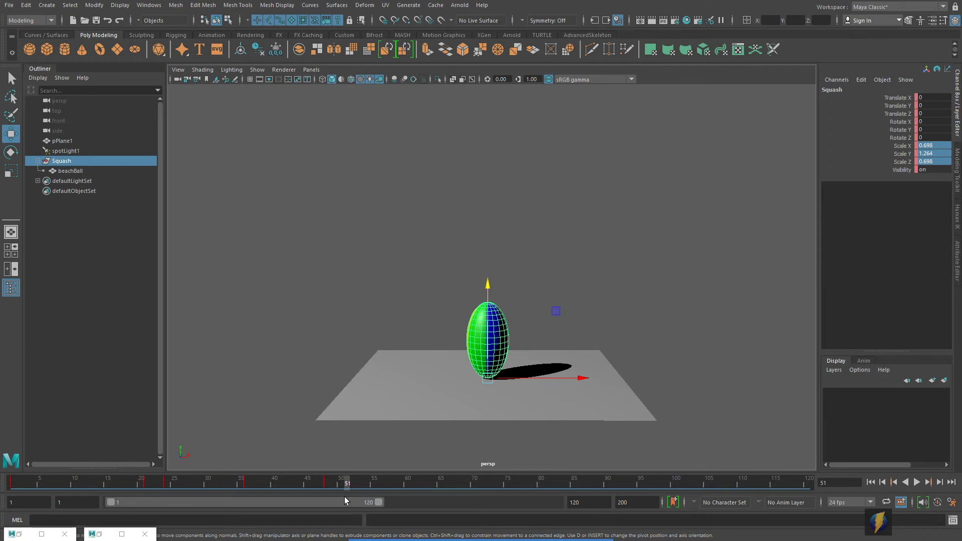
left_click_drag(515, 372, 405, 243, "alt")
key("r")
left_click_drag(471, 239, 513, 356)
right_click_drag(513, 356, 586, 350, "alt")
key("s")
Carry the squashed landing pose from frame 51 to frame 57 and reset the Squash group's X, Y and Z scale to 1
mouse_move(344, 482)
left_mouse_down()
mouse_move(322, 479)
mouse_move(348, 477)
left_mouse_up()
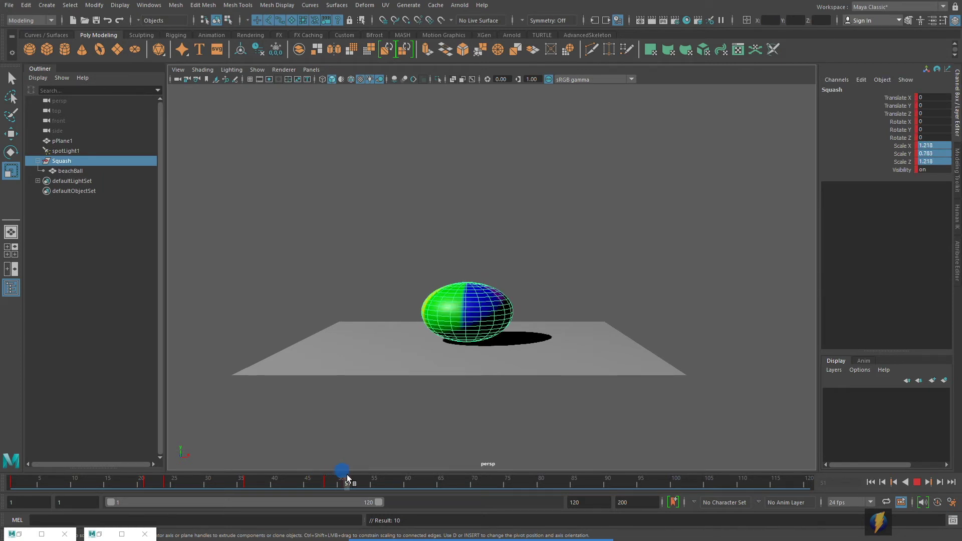
left_click_drag(347, 477, 344, 476)
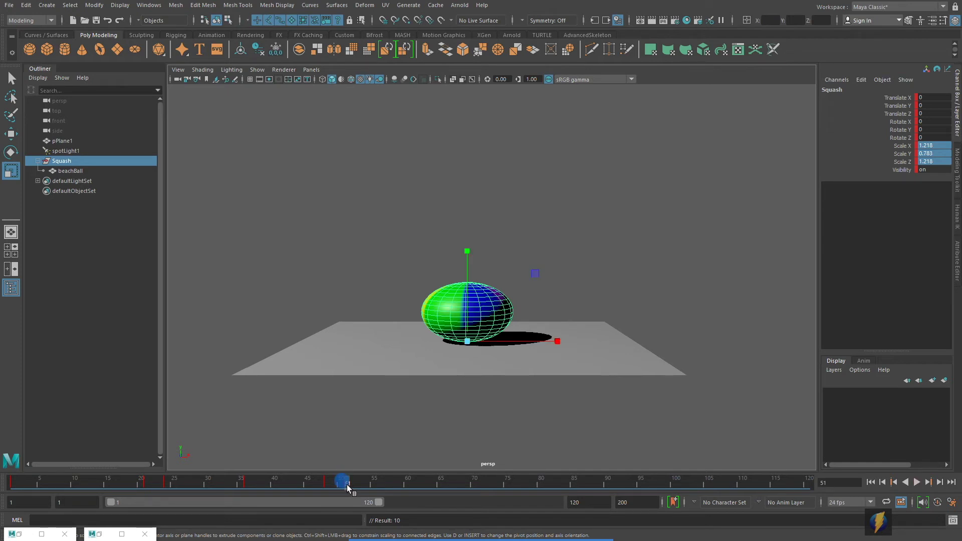
left_click_drag(347, 485, 387, 488)
left_click(924, 161)
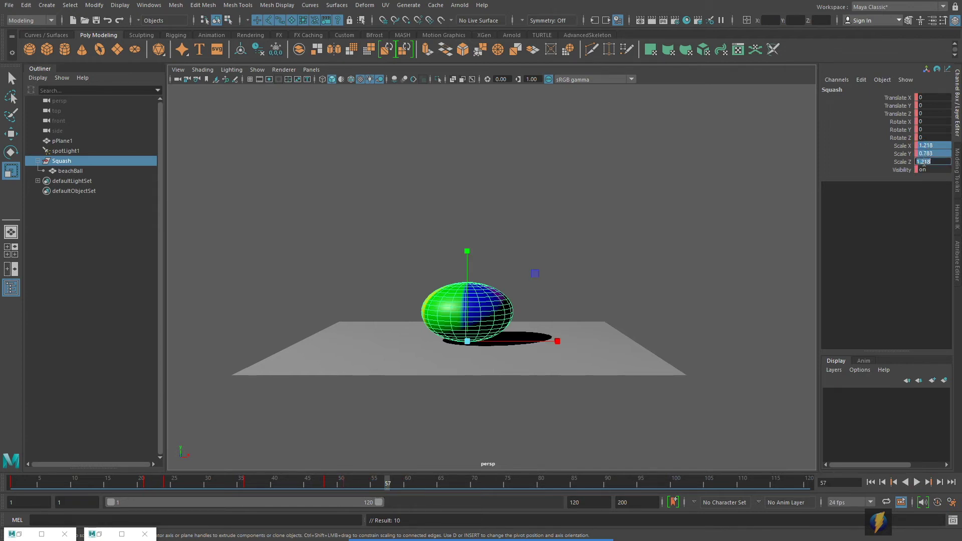
key("Return")
At frame 57, stretch the Squash group to about 1.128 in Scale Y and 0.895 in Scale X and Z, and set a keyframe
left_click_drag(469, 249, 526, 266)
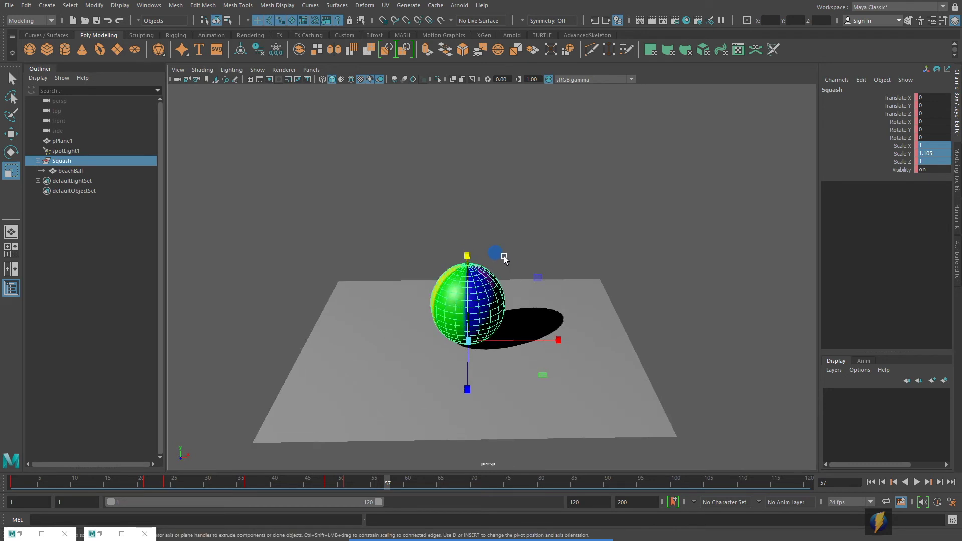
left_click_drag(467, 254, 468, 251)
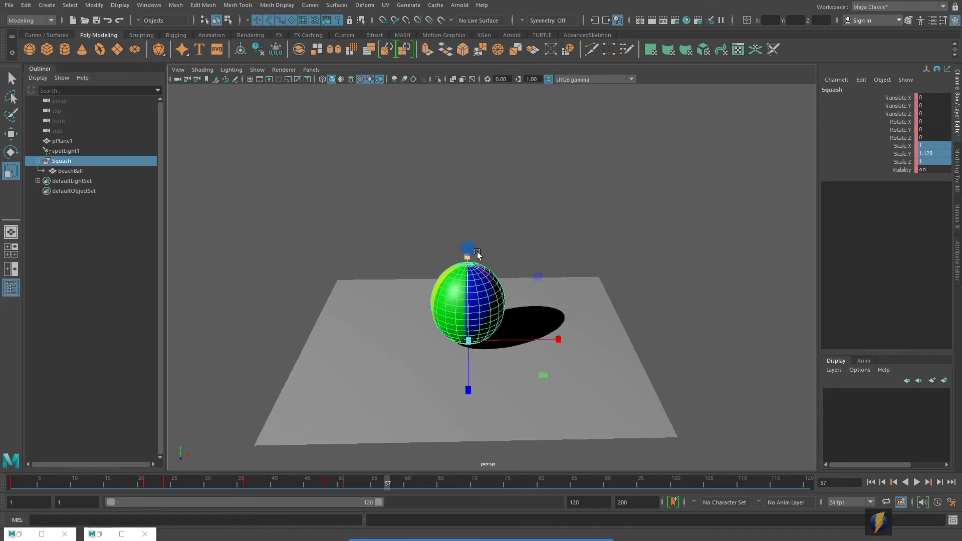
left_click_drag(517, 293, 520, 330, "alt")
left_click(544, 385)
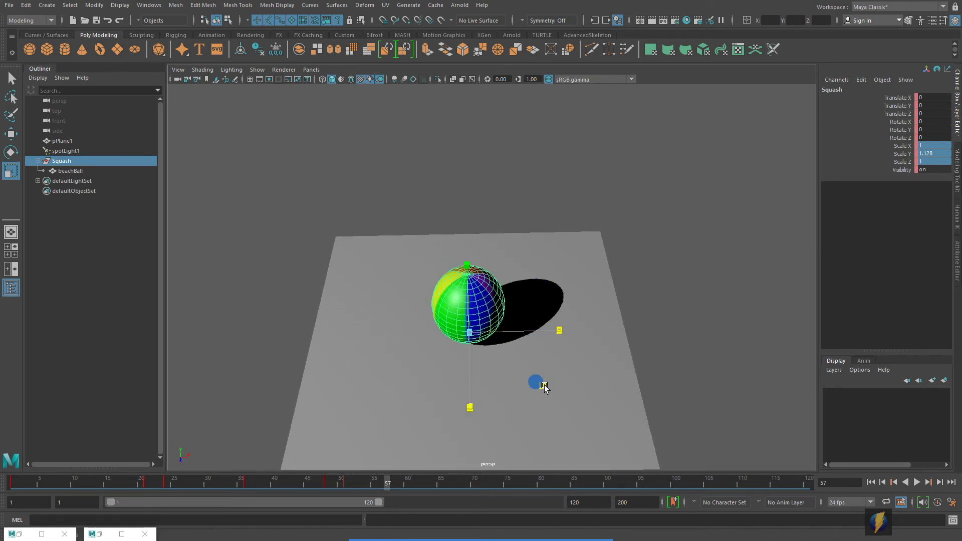
left_click_drag(543, 384, 540, 383)
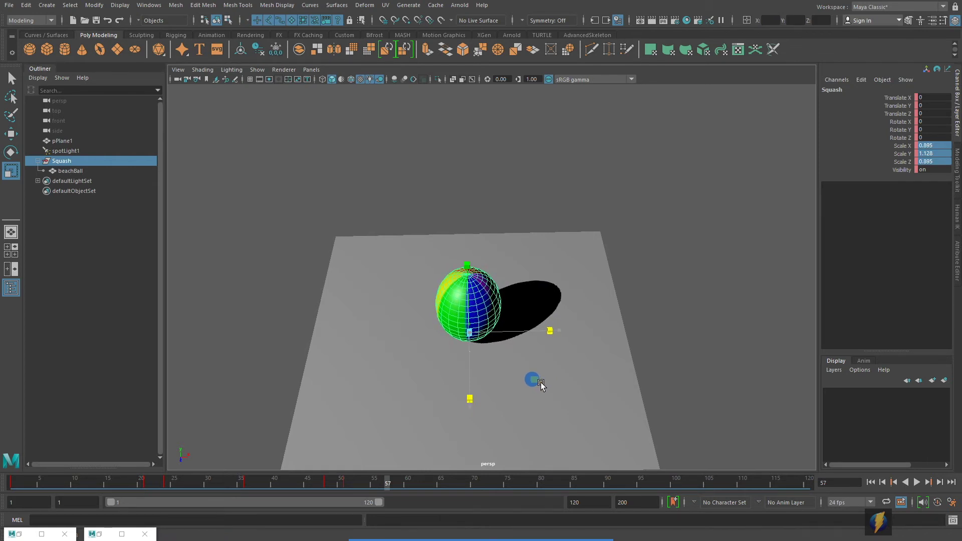
left_click_drag(540, 383, 577, 335, "alt")
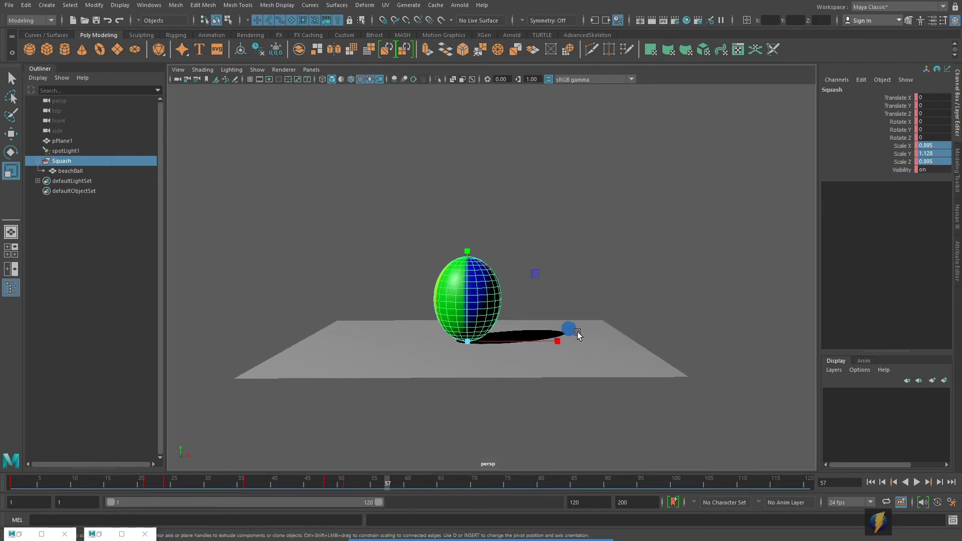
key("s")
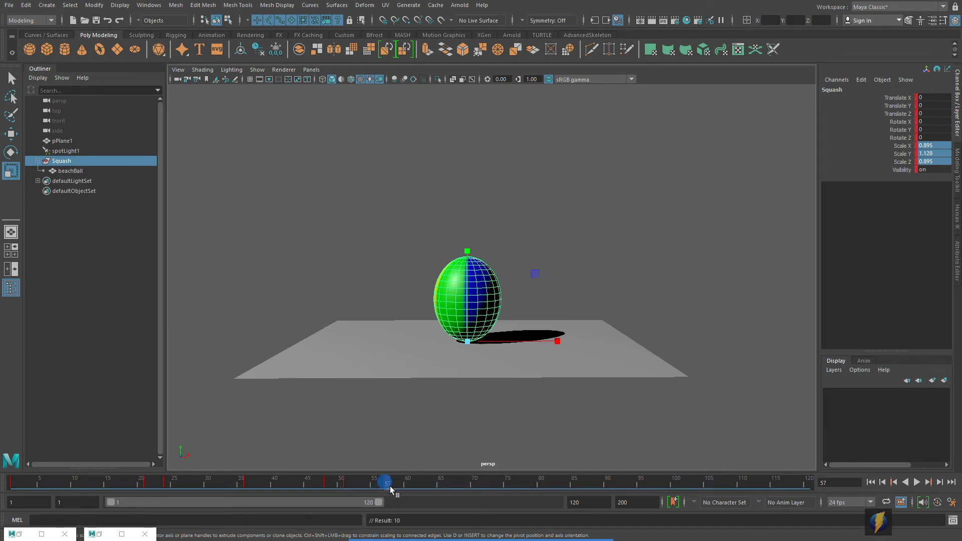
At frame 63, reset the group's scale, squash it to about 0.962 in Y and 1.129 in X and Z, and set a keyframe
left_click_drag(391, 488, 424, 489)
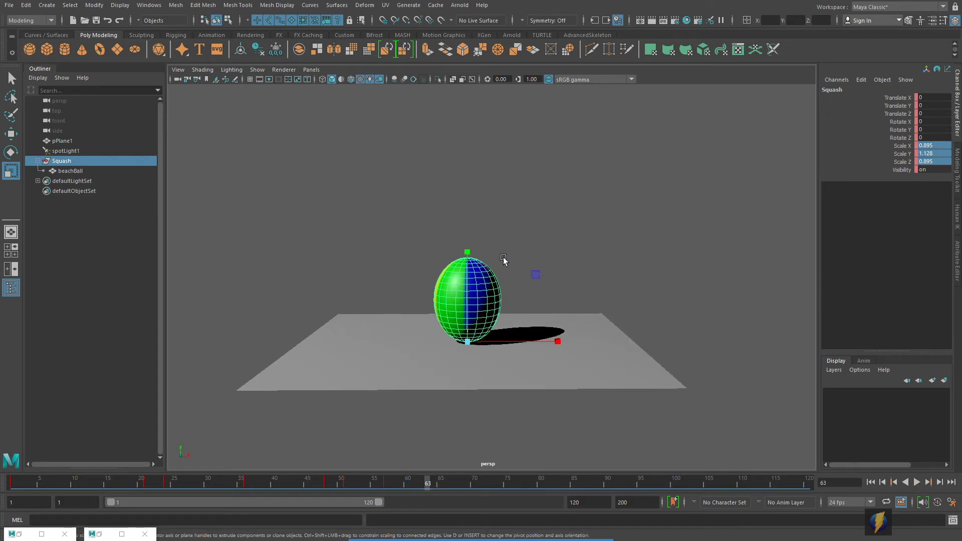
double_click(926, 161)
key("Return")
left_click_drag(470, 251, 471, 255)
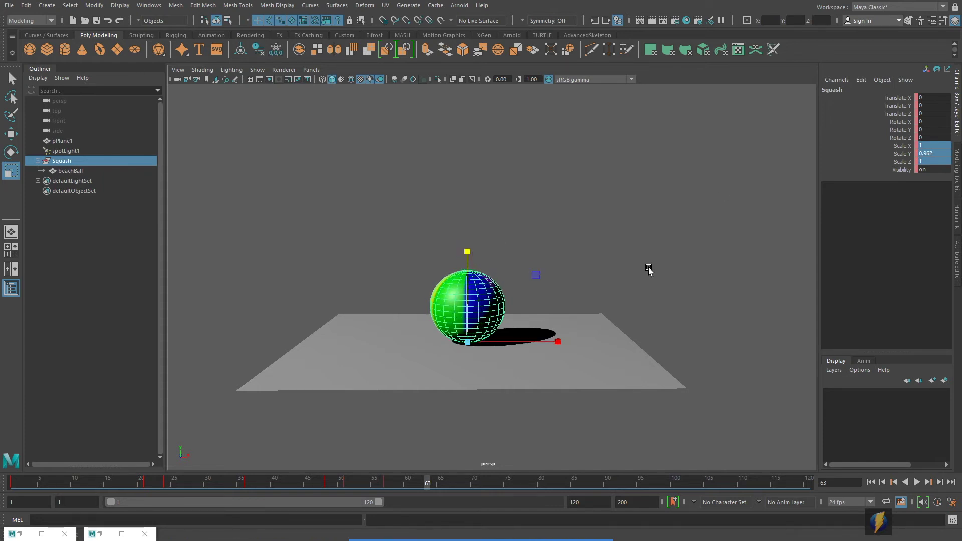
left_click_drag(538, 248, 557, 343, "alt")
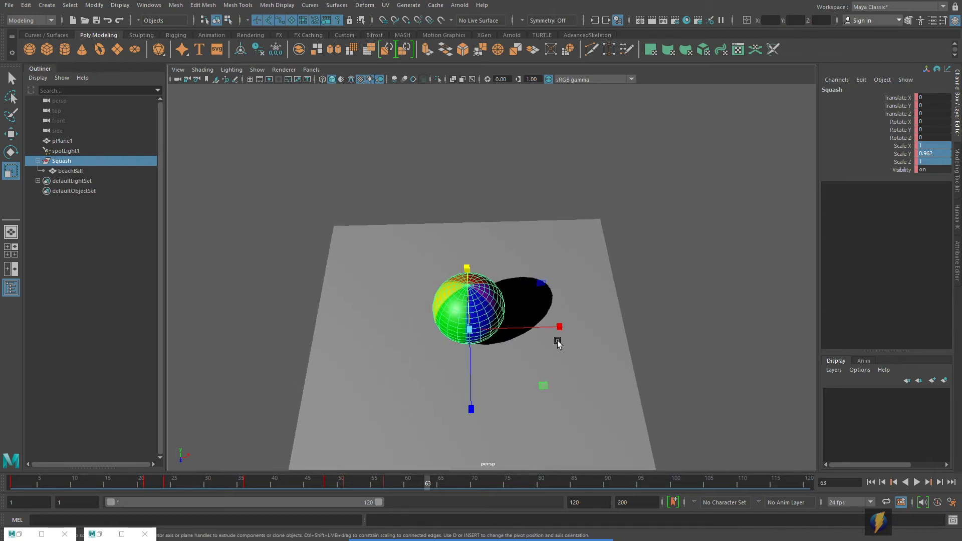
left_click_drag(543, 385, 548, 384)
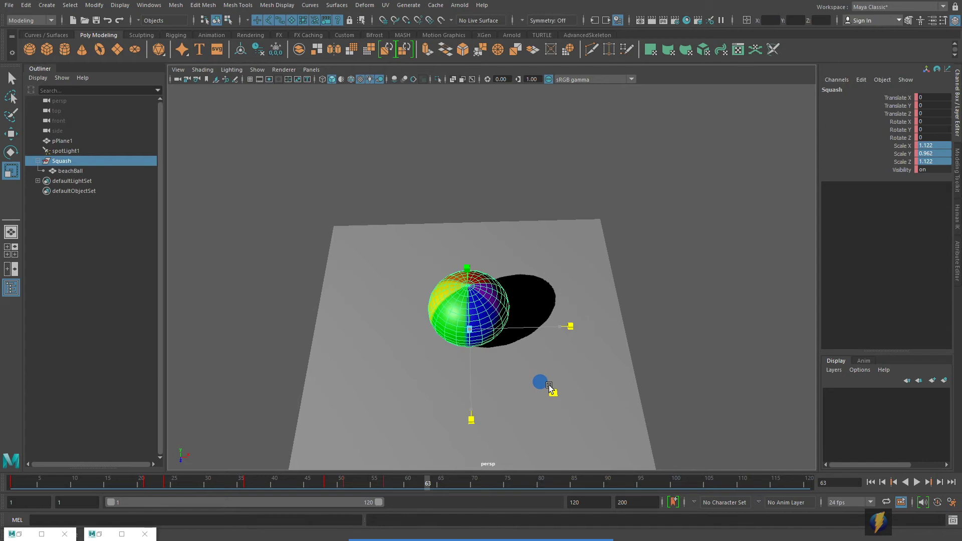
left_click_drag(548, 386, 548, 385)
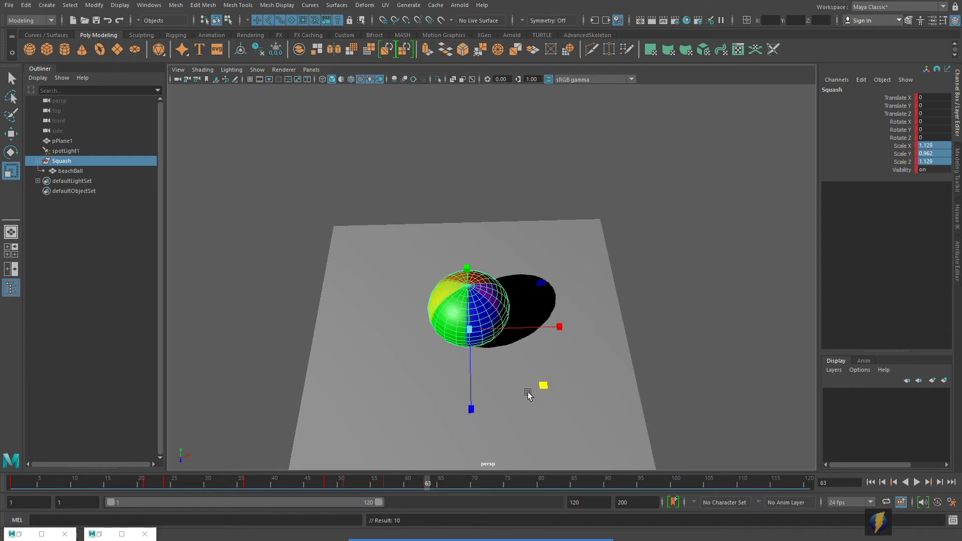
At frame 69, set the Squash group's Scale X, Y and Z to 1 and set a keyframe
left_click_drag(428, 484, 465, 488)
left_click_drag(926, 145, 931, 162)
left_click(932, 161)
type("1")
key("Return")
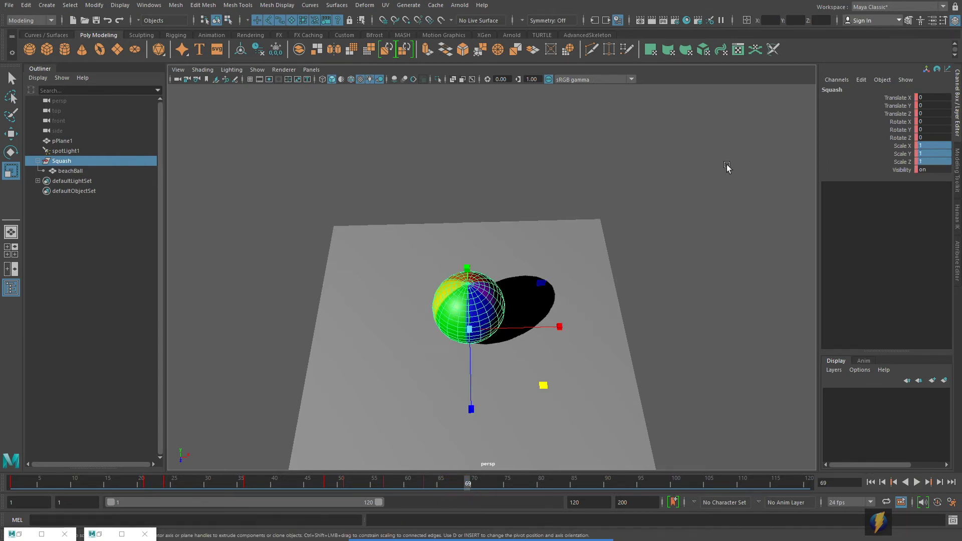
mouse_move(627, 211)
left_mouse_down("alt")
mouse_move(611, 208)
mouse_move(623, 193)
left_mouse_up("alt")
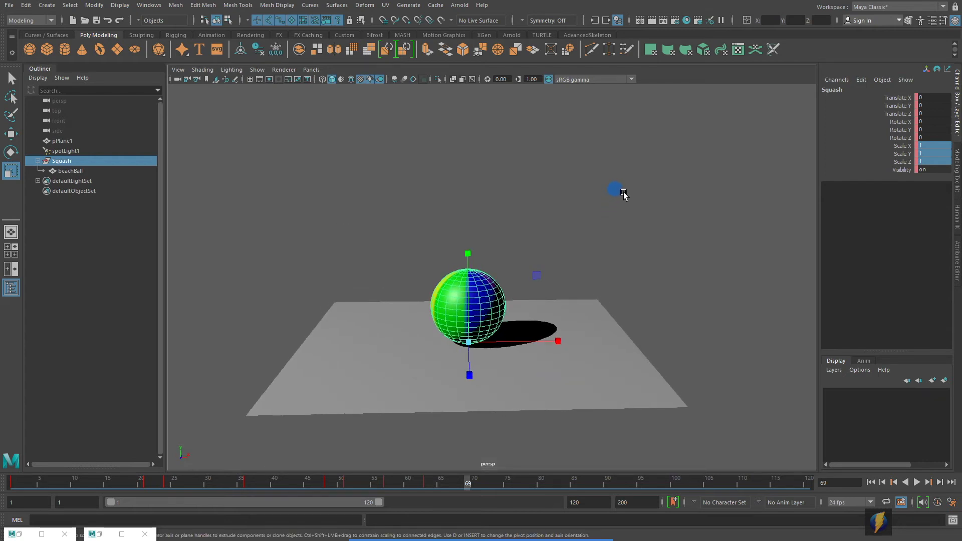
key("s")
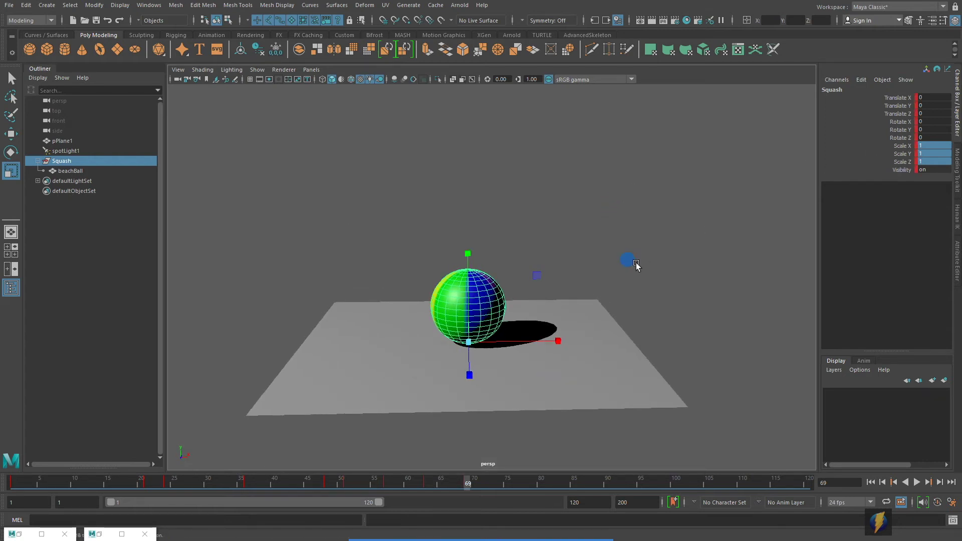
Play the animation from the start past frame 69 to check the landing rebound and settle
left_click_drag(636, 264, 624, 260, "alt")
middle_click_drag(519, 244, 539, 286, "alt")
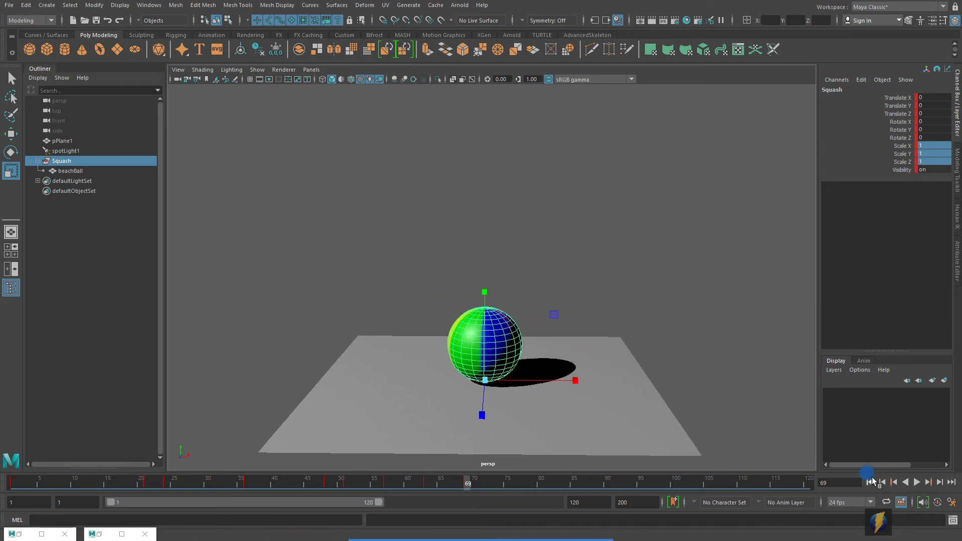
left_click(917, 482)
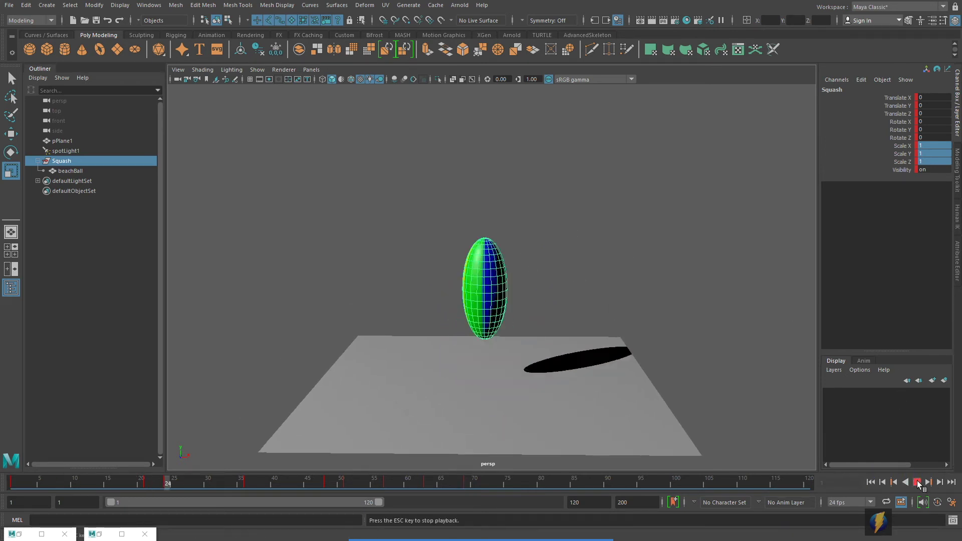
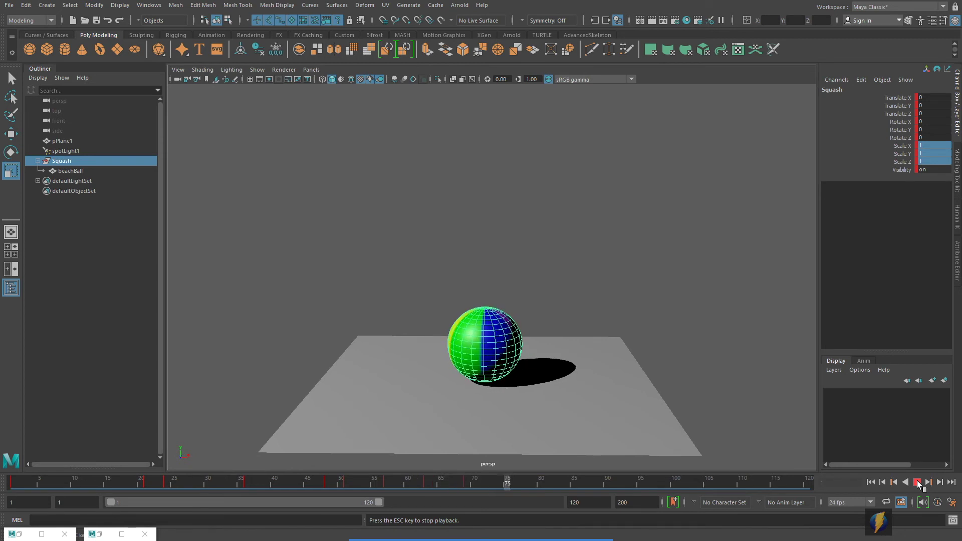
left_click(917, 482)
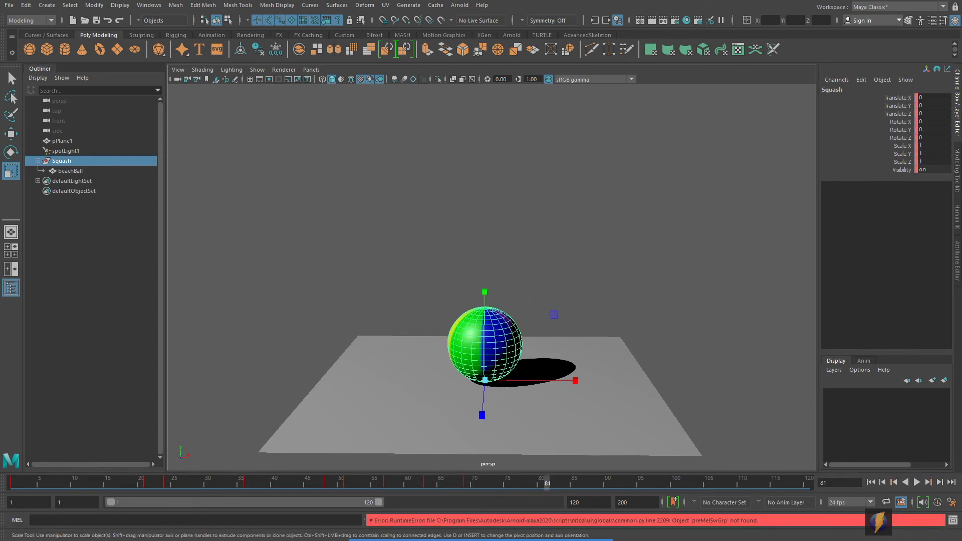
Select the beachBall and its Squash parent group in turn to compare which of their channels are keyed
left_click(586, 239)
left_click(455, 337)
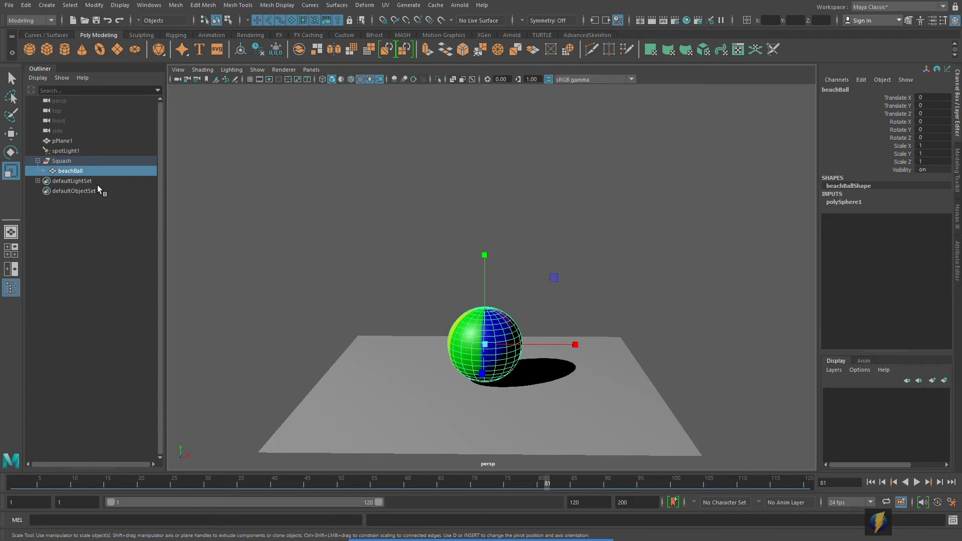
left_click(47, 160)
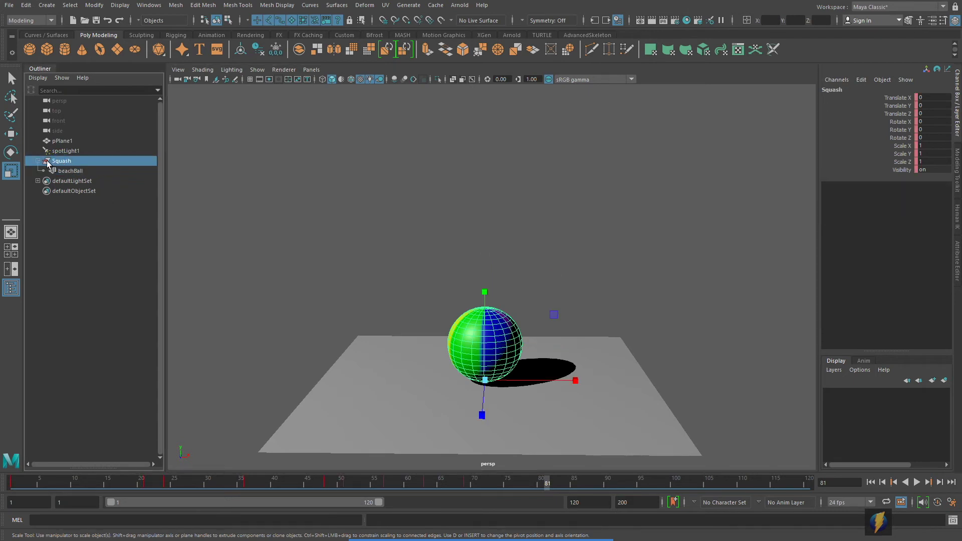
left_click(76, 172)
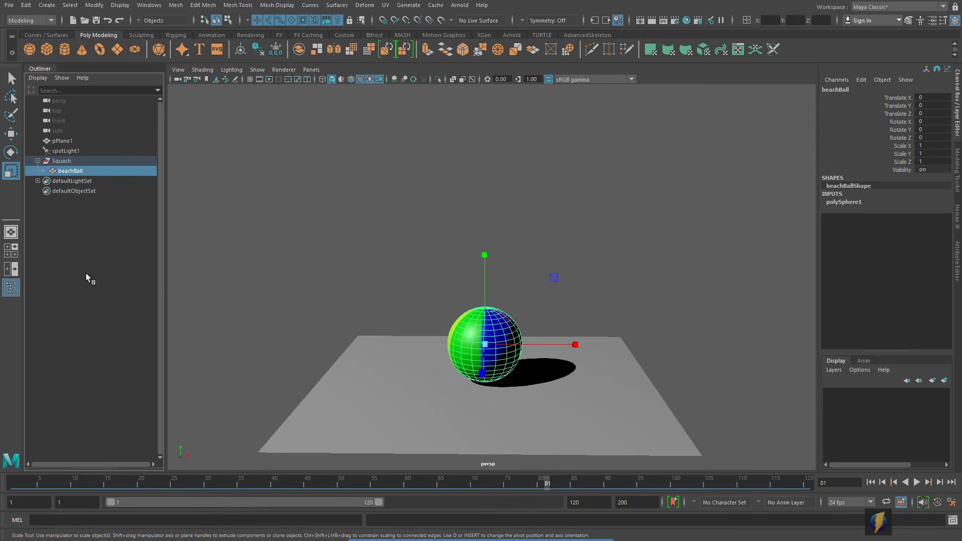
Open the Graph Editor for the Squash group, widen it and show only the Scale X, Y and Z curves
left_click(68, 161)
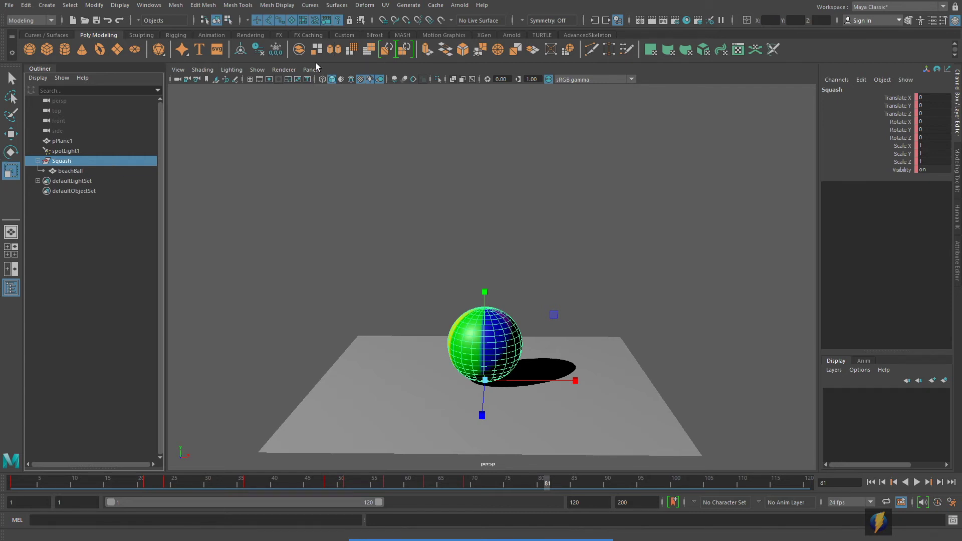
left_click(148, 5)
mouse_move(169, 61)
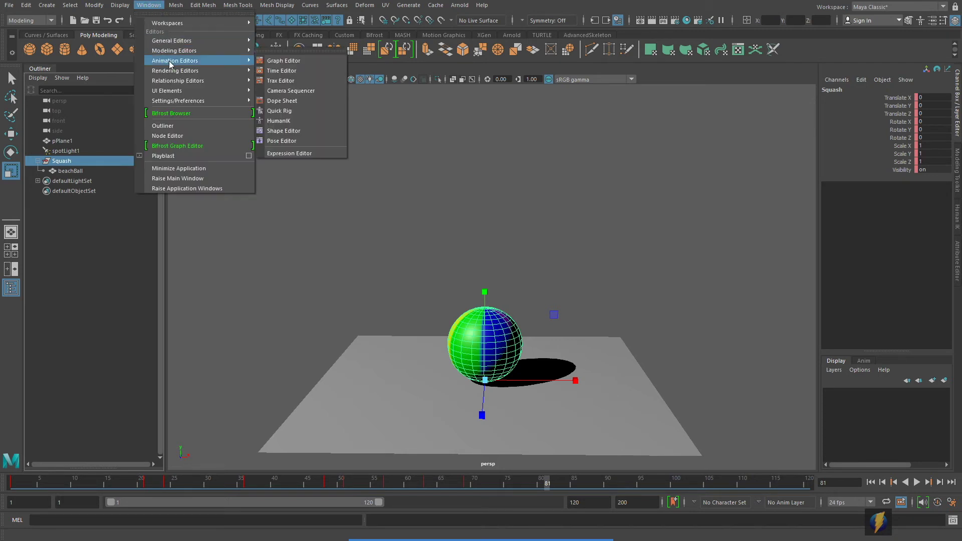
left_click(281, 60)
left_click_drag(505, 134, 443, 53)
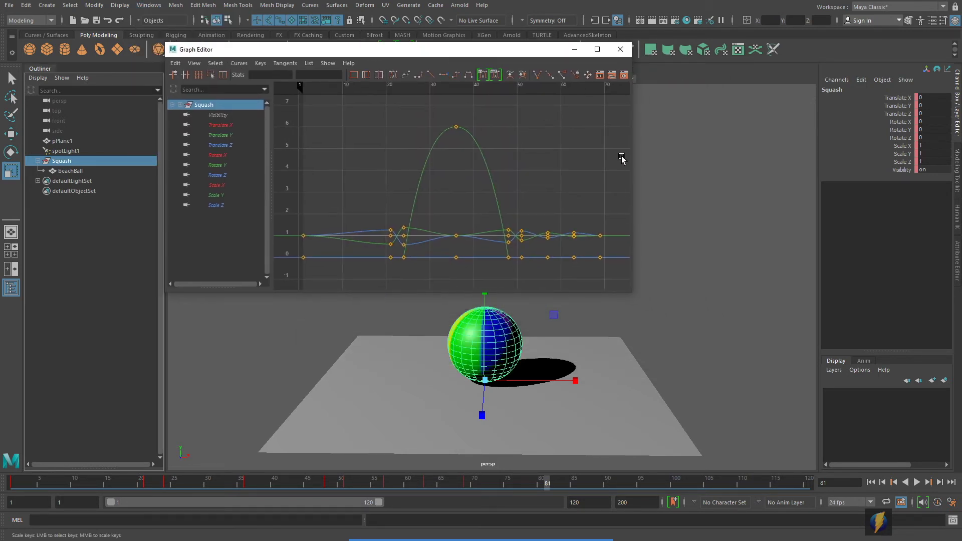
left_click_drag(632, 157, 852, 157)
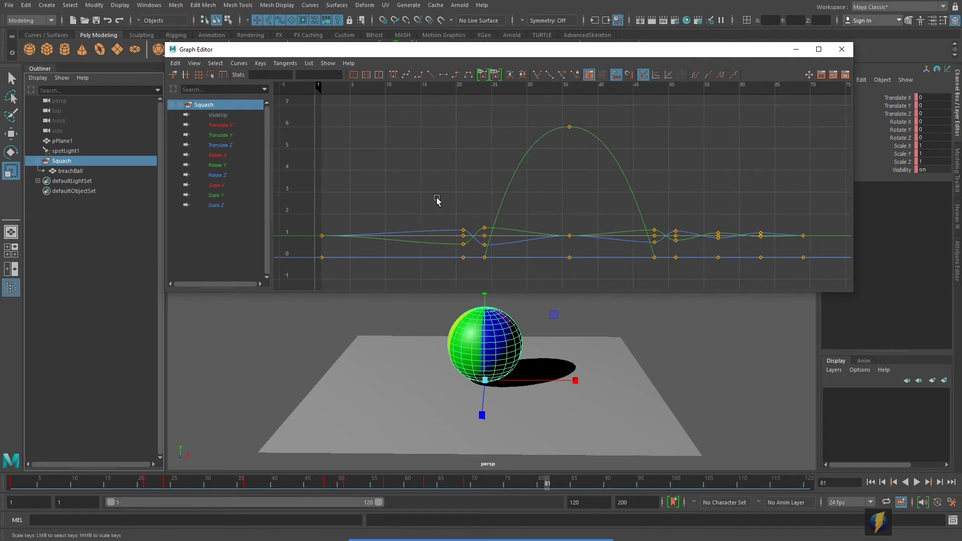
left_click_drag(216, 185, 215, 203)
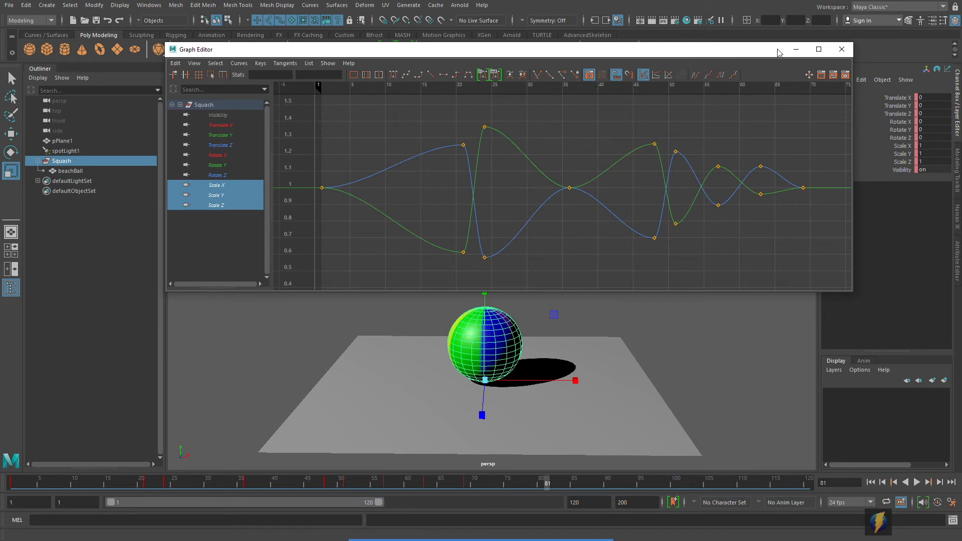
Move the Graph Editor clear of the ball and scrub from frame 1 to frame 24 to compare poses with the scale curves
left_click_drag(739, 53, 310, 126)
left_click(498, 481)
left_click_drag(503, 485, 2, 474)
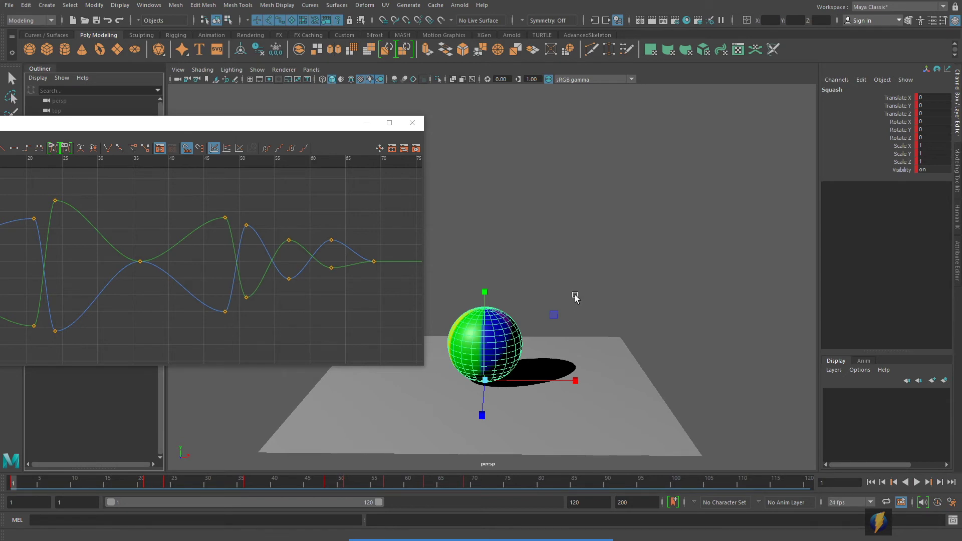
middle_click_drag(575, 299, 638, 299, "alt")
left_click_drag(16, 482, 146, 487)
key("r")
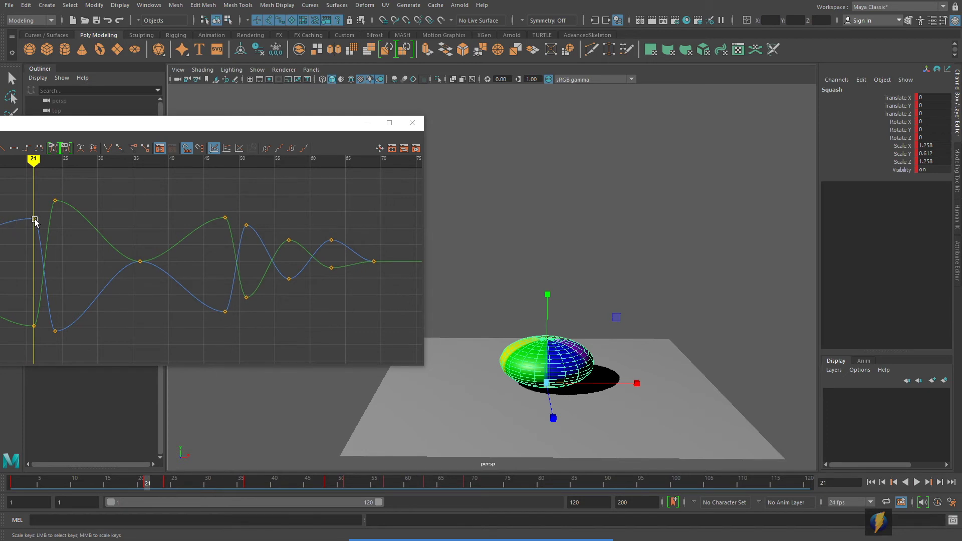
left_click_drag(133, 122, 195, 120)
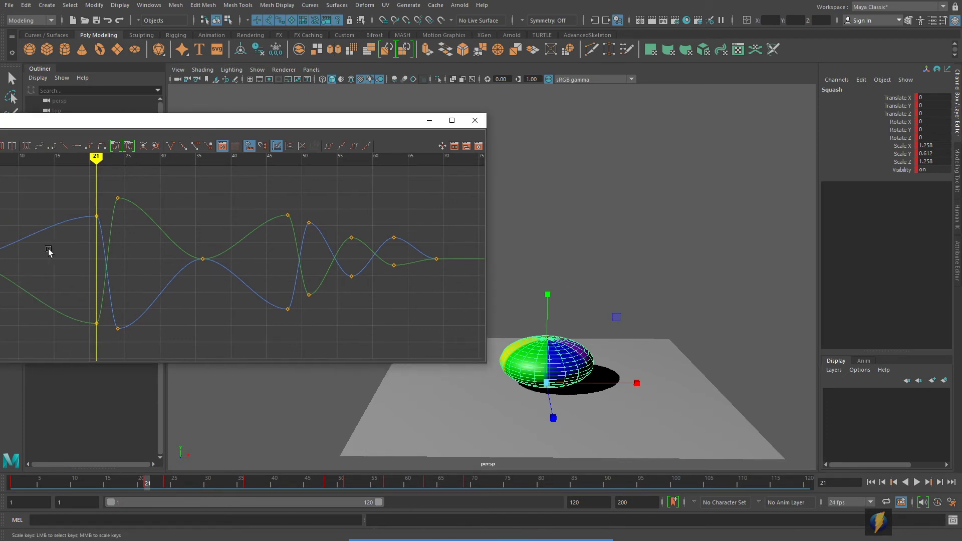
left_click_drag(148, 484, 152, 485)
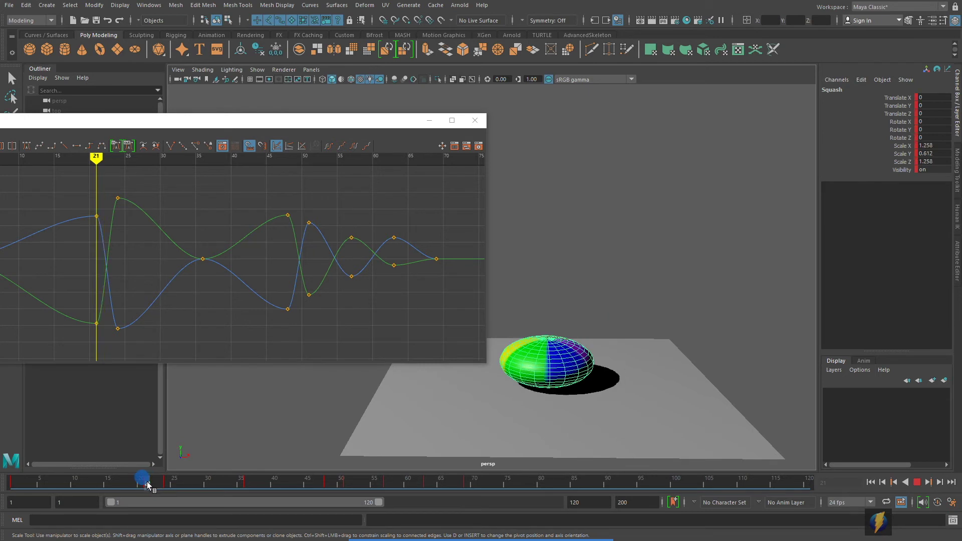
left_click_drag(153, 481, 168, 485)
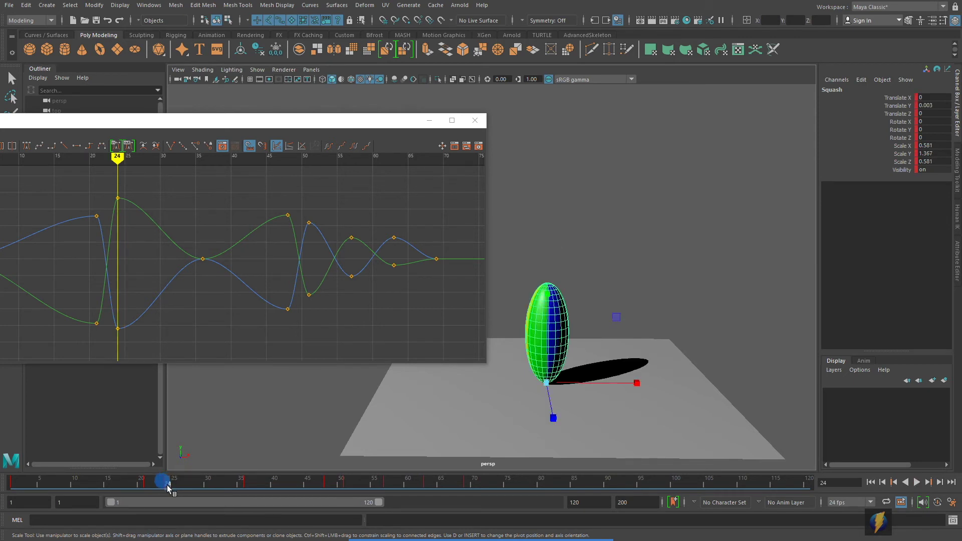
Move the Scale X, Y and Z keys at frame 24 one frame later to frame 25
left_click_drag(113, 186, 152, 340)
left_click_drag(128, 120, 229, 77)
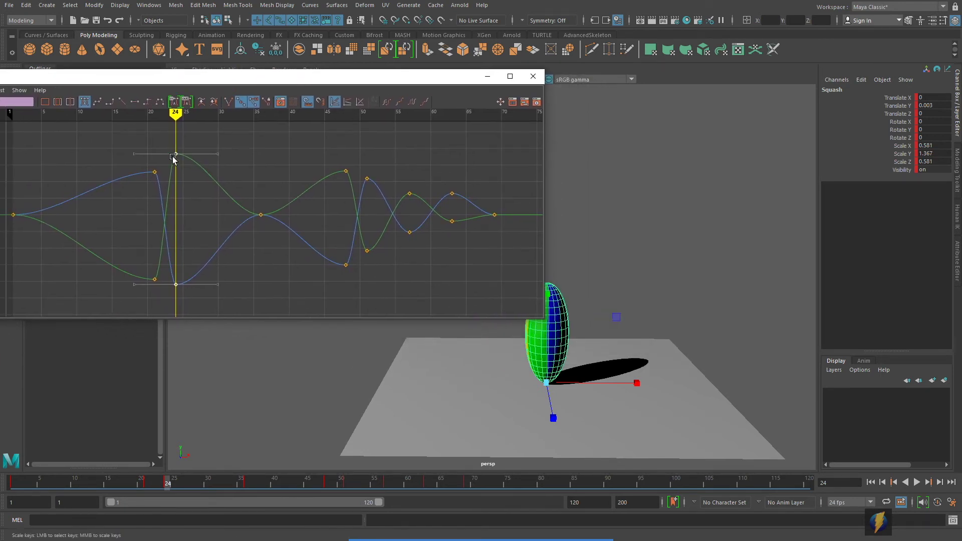
middle_click_drag(176, 154, 184, 154)
key("w")
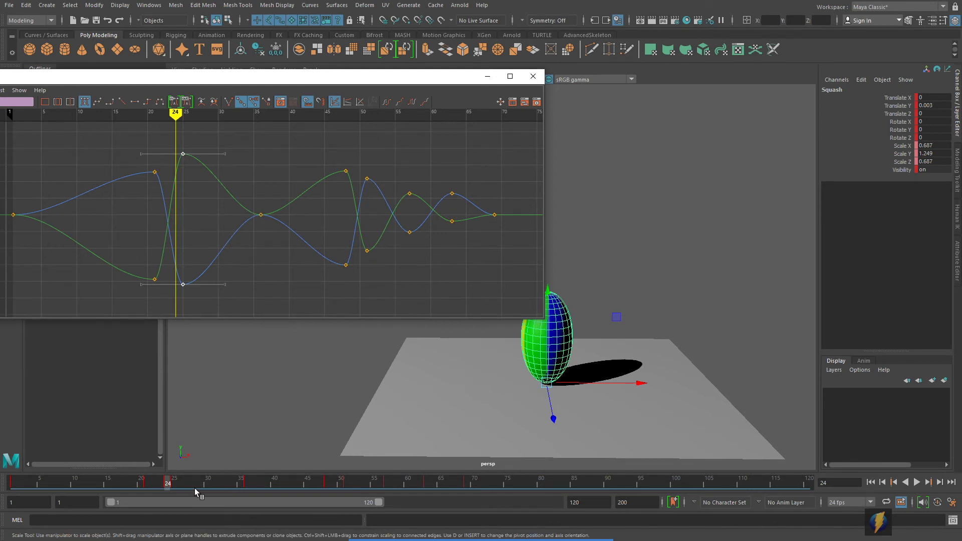
Minimize the Graph Editor and play the animation to check the delayed stretch on takeoff
left_click_drag(167, 487, 34, 486)
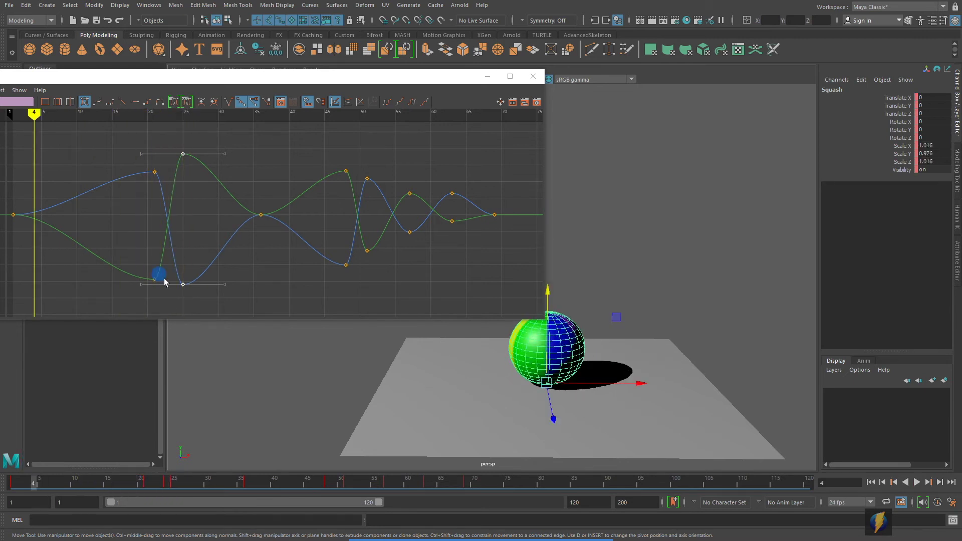
left_click(487, 76)
left_click(917, 482)
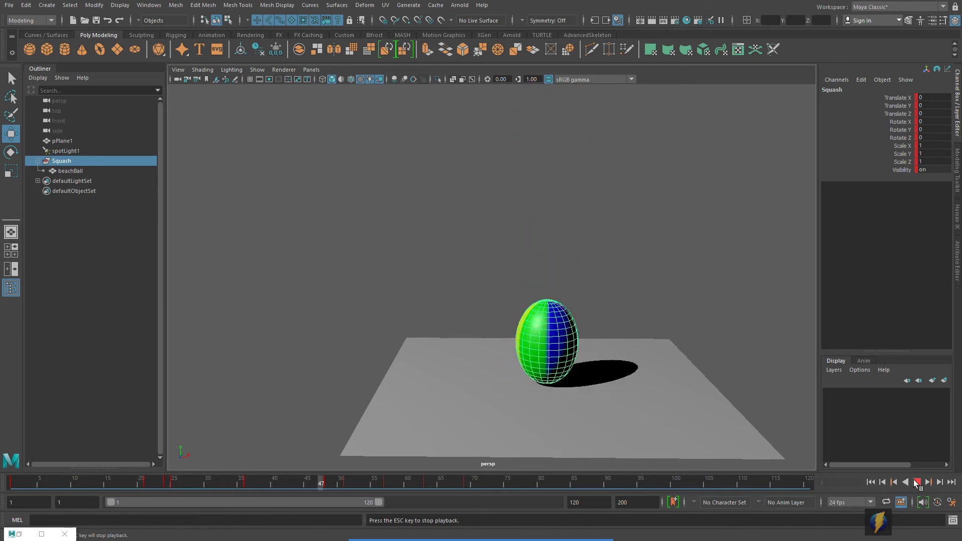
Stop playback and scrub to the landing stretch pose at frame 48
left_click(917, 481)
left_click_drag(444, 478, 328, 497)
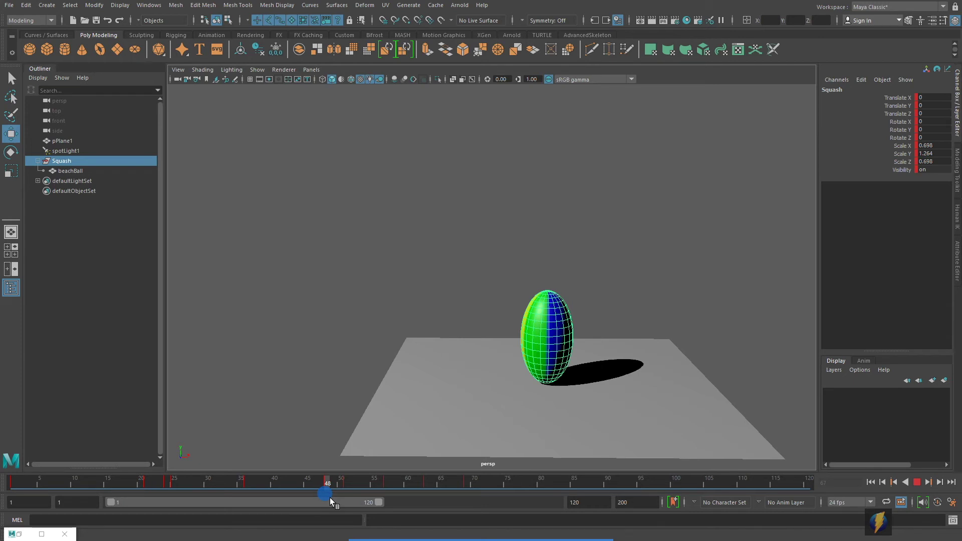
left_click_drag(330, 497, 338, 499)
mouse_move(332, 501)
left_mouse_down()
mouse_move(298, 505)
mouse_move(327, 505)
left_mouse_up()
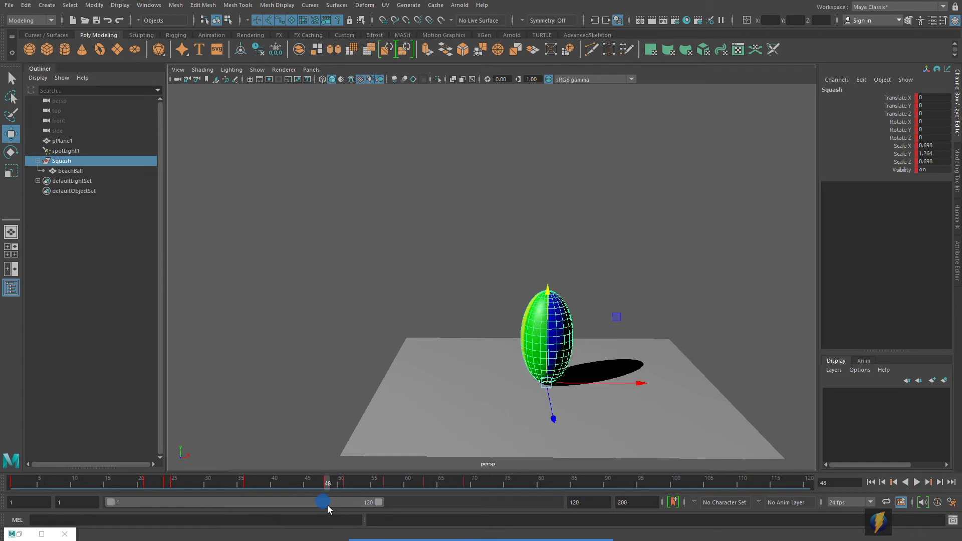
Reopen the Graph Editor, select the Scale X, Y and Z keys at frame 48 and break their tangents
left_click(42, 534)
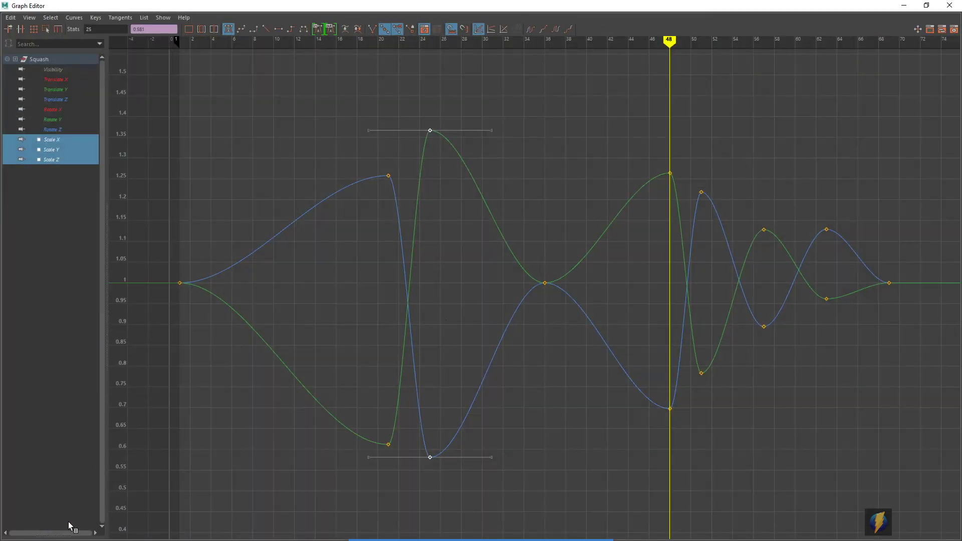
middle_click_drag(657, 281, 521, 276, "alt")
right_click_drag(443, 285, 474, 288, "alt+shift")
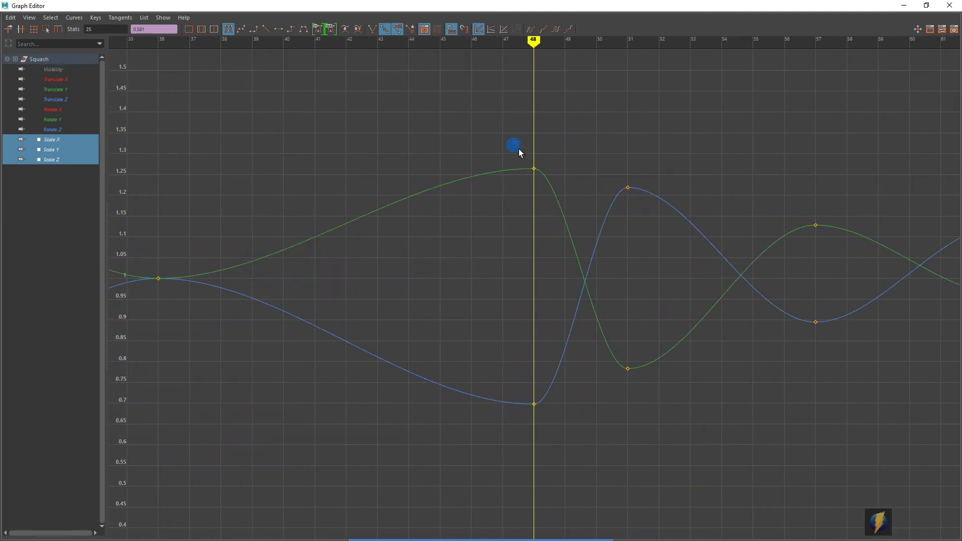
left_click_drag(539, 184, 551, 427)
middle_click_drag(431, 280, 456, 279, "alt")
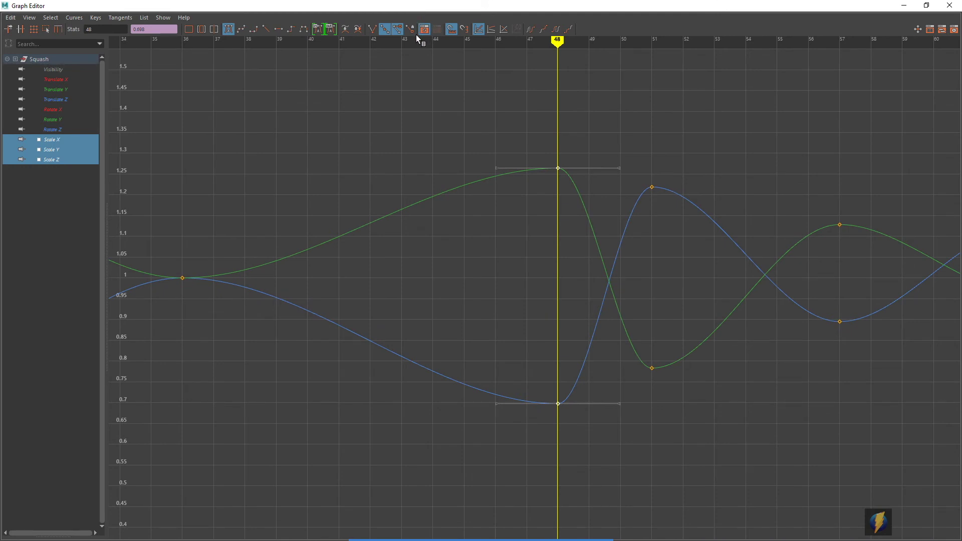
left_click(372, 30)
Angle the incoming tangents at frame 48 so the scale curves meet the landing stretch without easing in
left_click(496, 169)
middle_click_drag(496, 169, 502, 195)
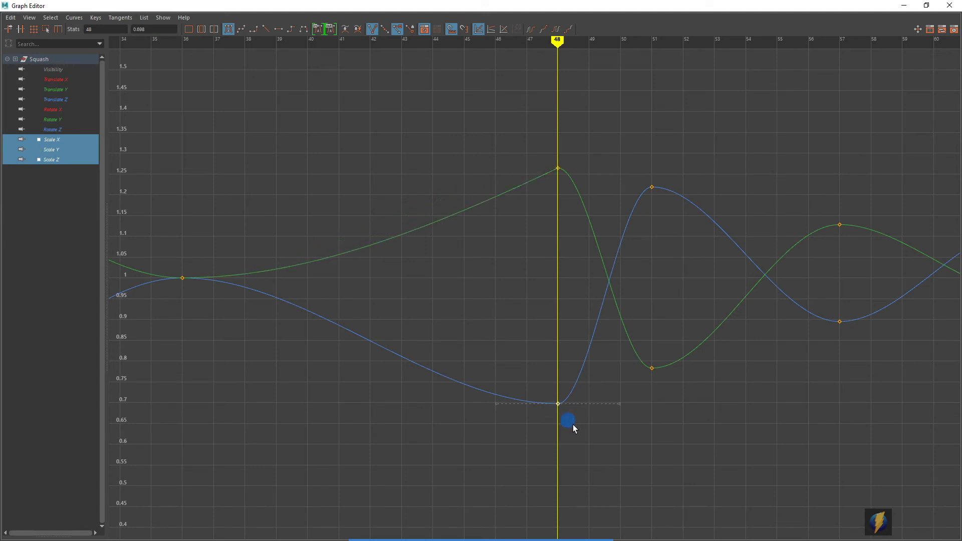
middle_click_drag(495, 405, 490, 368)
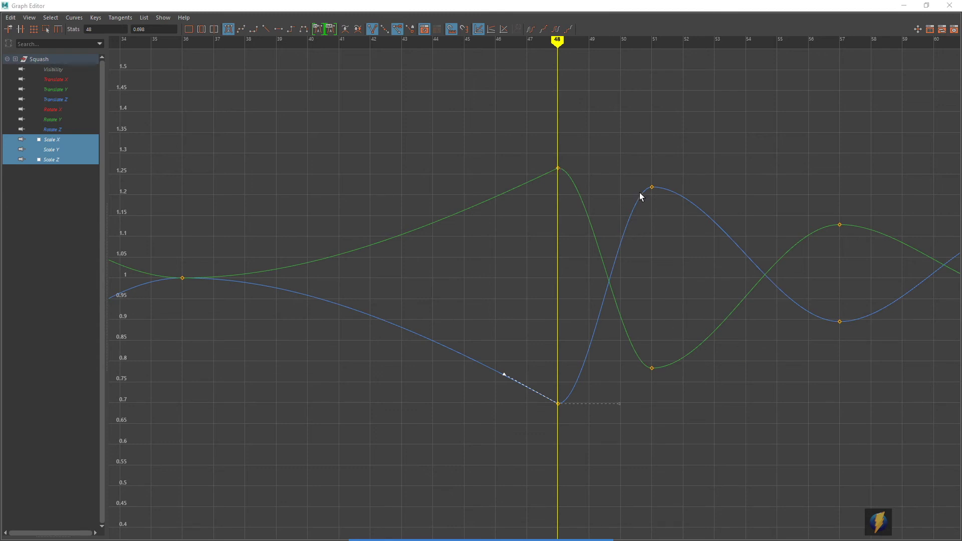
Steepen the outgoing tangents at frame 48 so the scale curves head sharply into the landing squash
left_click(612, 389)
left_click_drag(621, 407, 574, 346)
left_click_drag(613, 144, 630, 177)
middle_click_drag(626, 175, 576, 230)
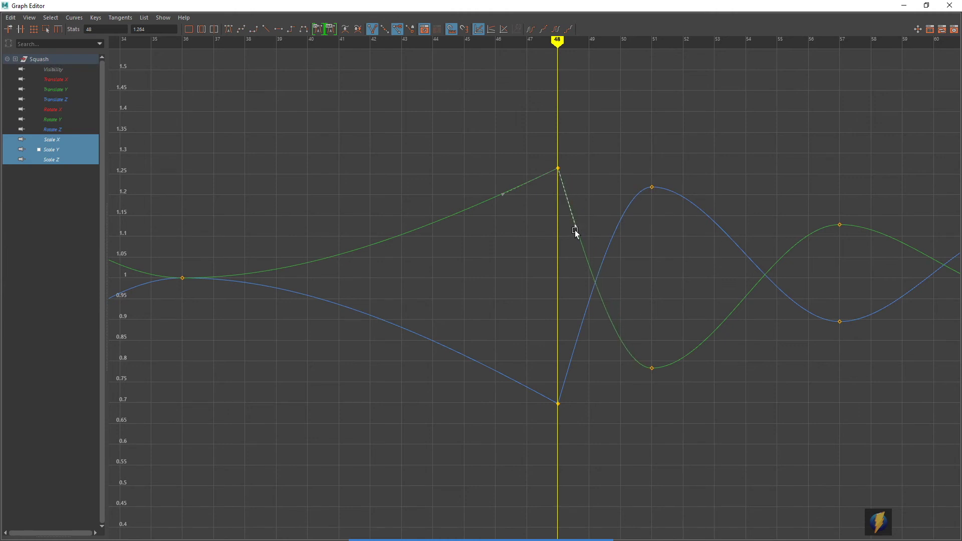
Minimize the Graph Editor and play the animation from frame 1 to check the sharper landing
left_click(904, 6)
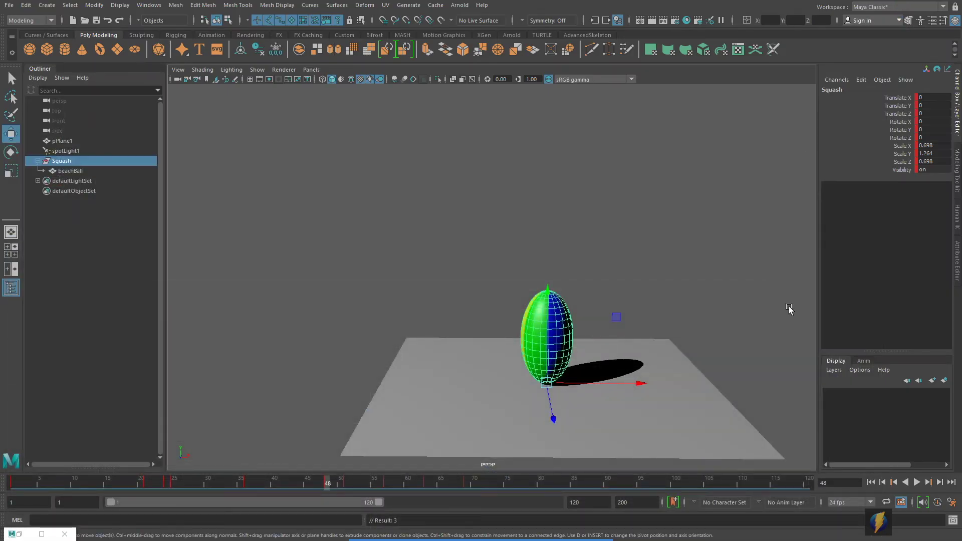
left_click(882, 483)
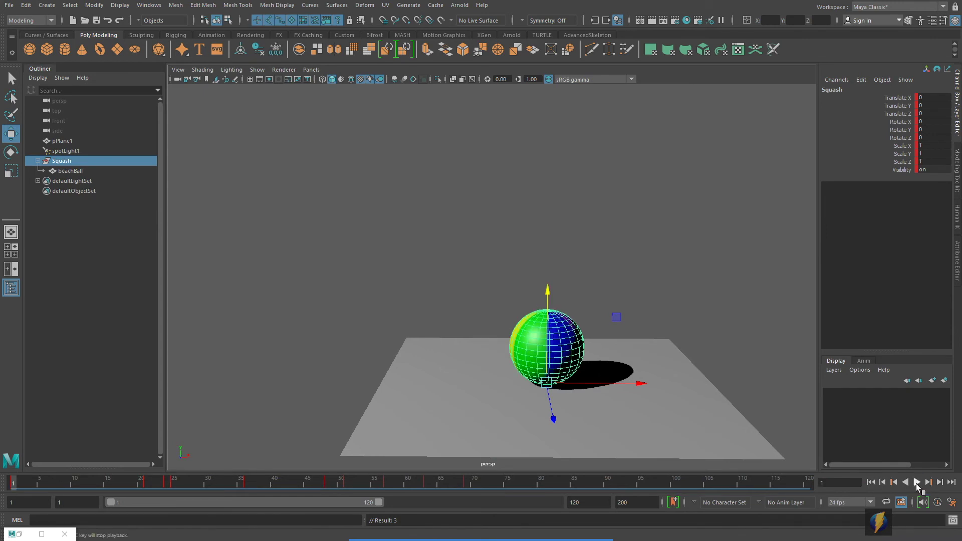
left_click(917, 483)
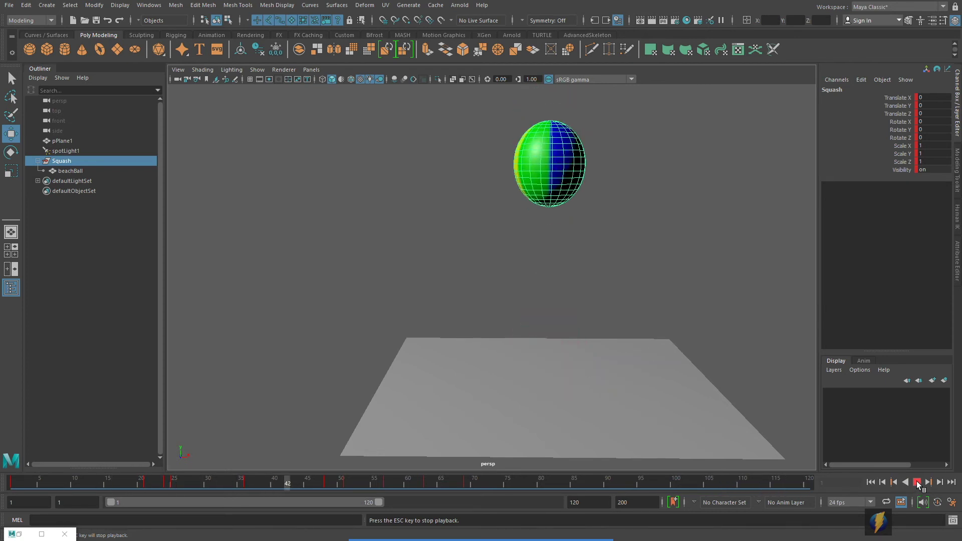
left_click(916, 482)
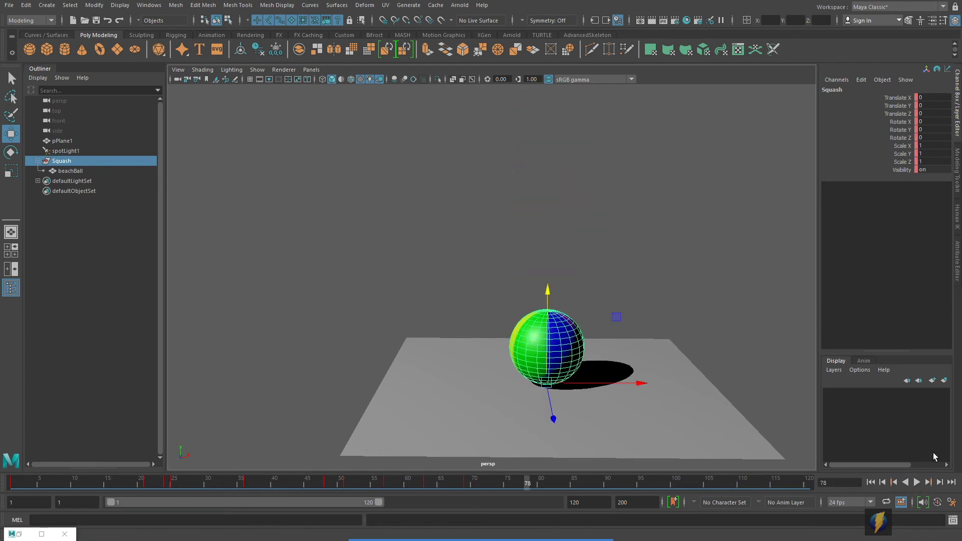
Examine the scale keys of the landing squash and rebounds at frames 51, 57 and 63 in the Graph Editor
left_click(38, 535)
left_click_drag(626, 160, 685, 438)
left_click_drag(794, 146, 897, 401)
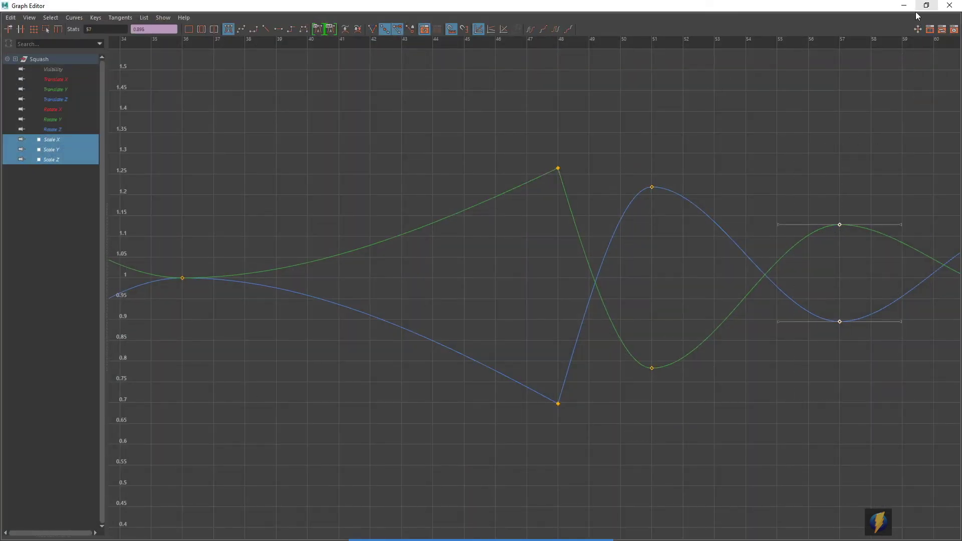
middle_click_drag(869, 267, 576, 274, "alt")
left_click_drag(762, 145, 816, 369)
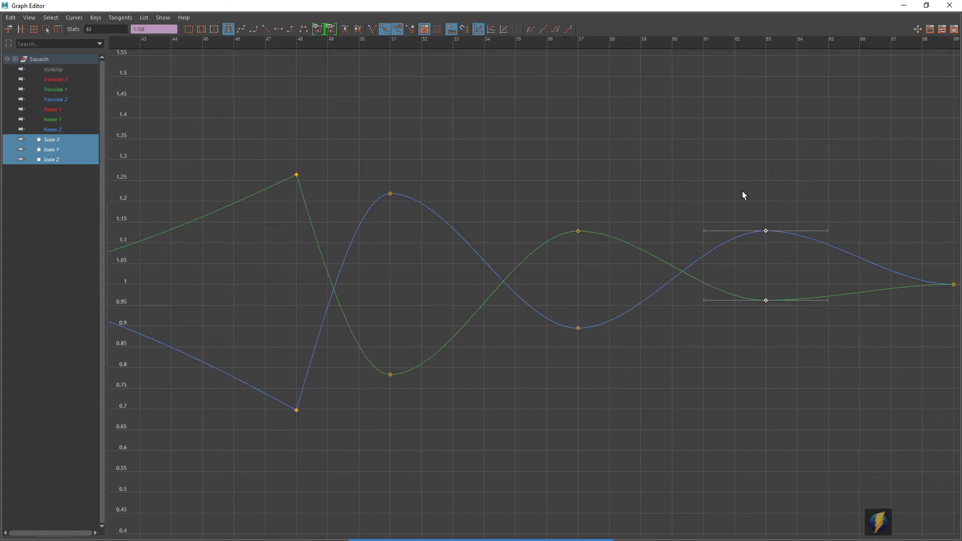
left_click_drag(781, 256, 780, 256)
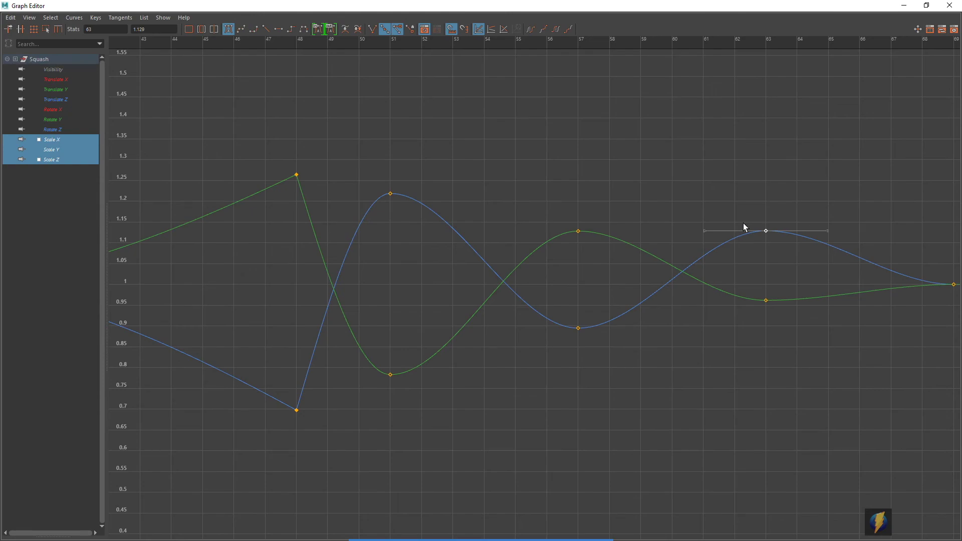
Restore the Graph Editor to a smaller window and scrub the rebounds beside their curves, ending at frame 1
left_click(926, 5)
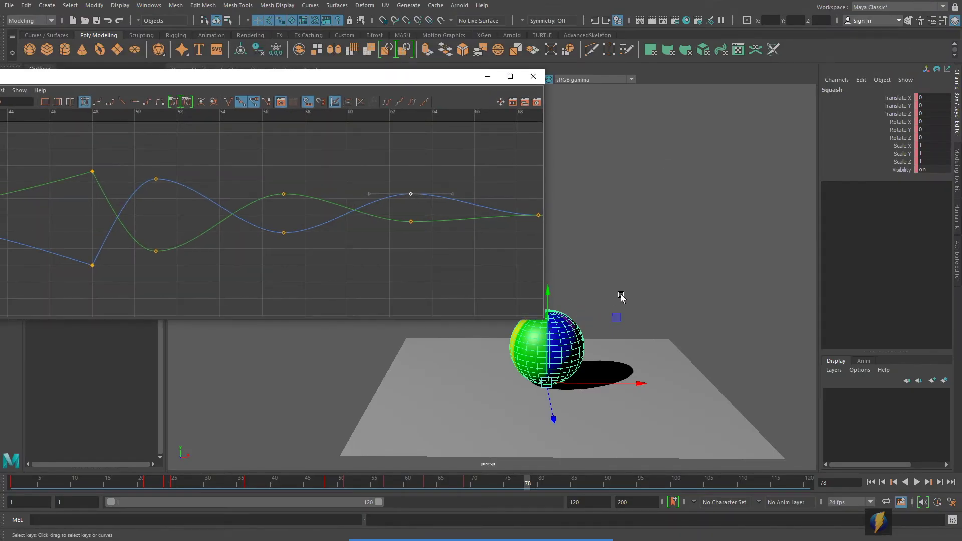
middle_click_drag(629, 292, 674, 287, "alt")
mouse_move(372, 488)
left_mouse_down()
mouse_move(328, 488)
mouse_move(391, 491)
left_mouse_up()
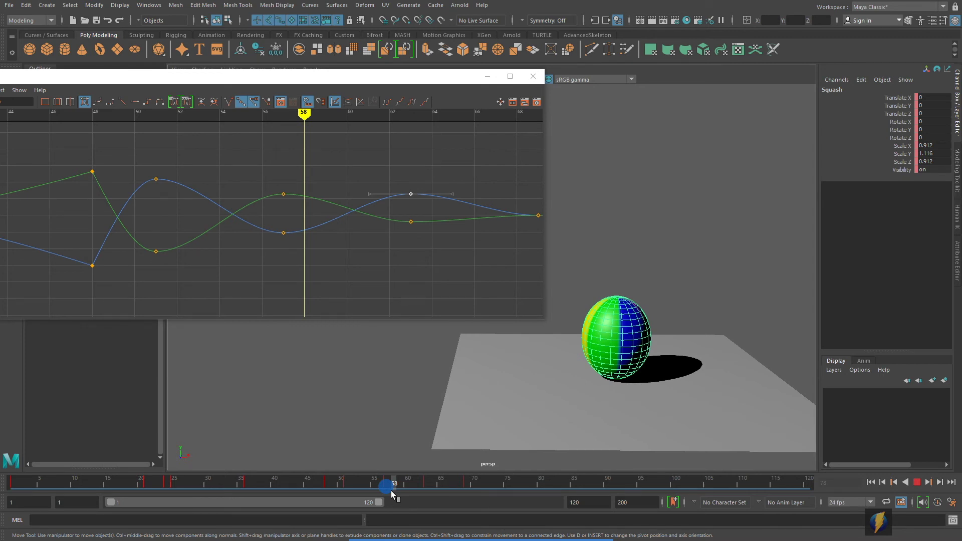
mouse_move(392, 491)
left_mouse_down()
mouse_move(446, 498)
mouse_move(331, 499)
mouse_move(466, 506)
mouse_move(382, 509)
mouse_move(12, 481)
left_mouse_up()
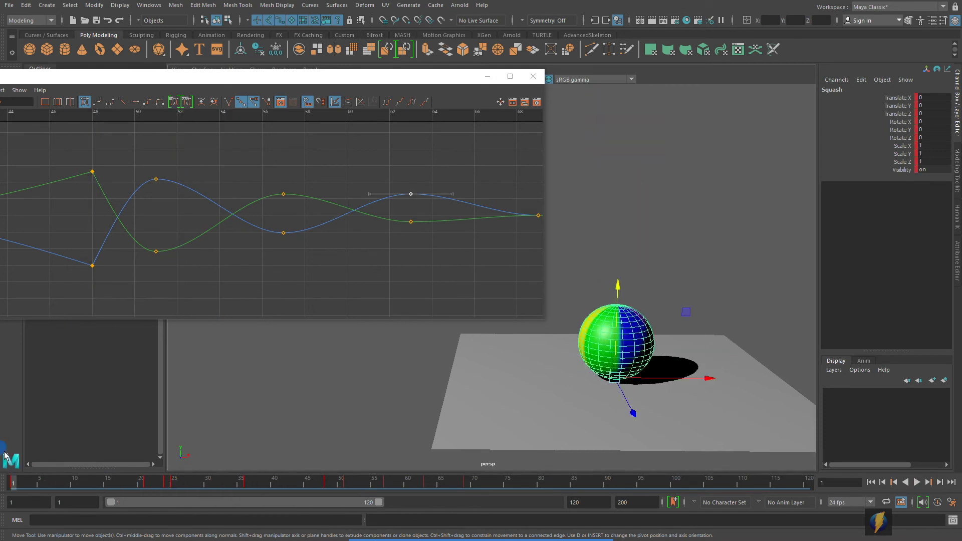
Minimize the Graph Editor, activate the Select tool and deselect the Squash group
left_click(487, 76)
key("q")
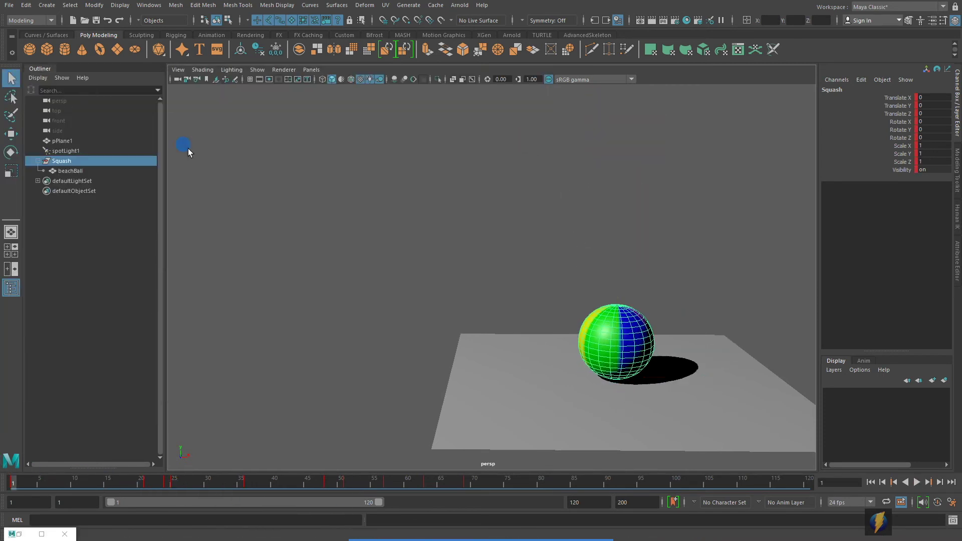
right_click_drag(654, 252, 579, 249, "alt")
middle_click_drag(580, 249, 511, 249, "alt")
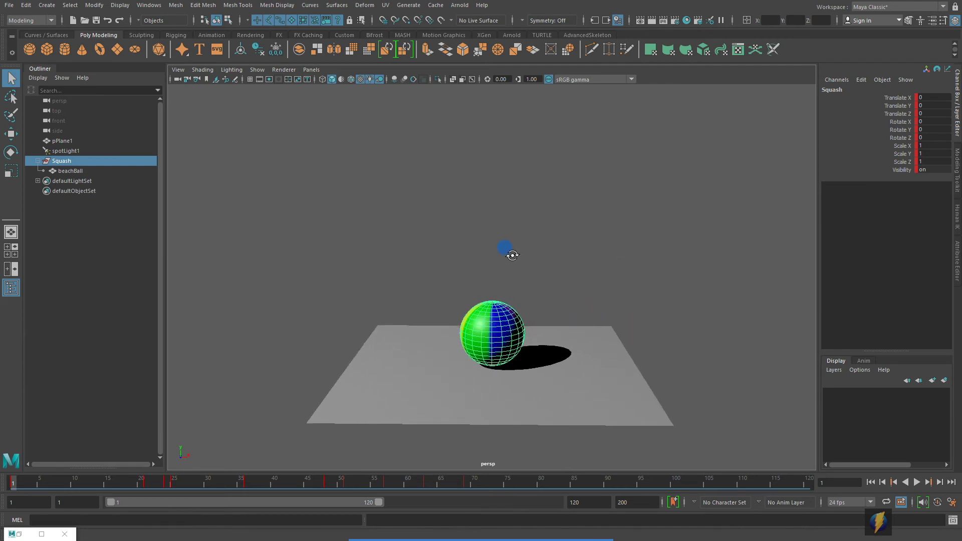
left_click(591, 255)
Frame the ball and ground plane with room above for the jump, and play the whole animation
right_click_drag(486, 301, 606, 301, "alt")
left_click_drag(606, 300, 604, 286, "alt")
middle_click_drag(605, 285, 616, 330, "alt")
left_click_drag(616, 331, 622, 319, "alt")
right_click_drag(642, 319, 587, 321, "alt")
middle_click_drag(593, 303, 593, 322, "alt")
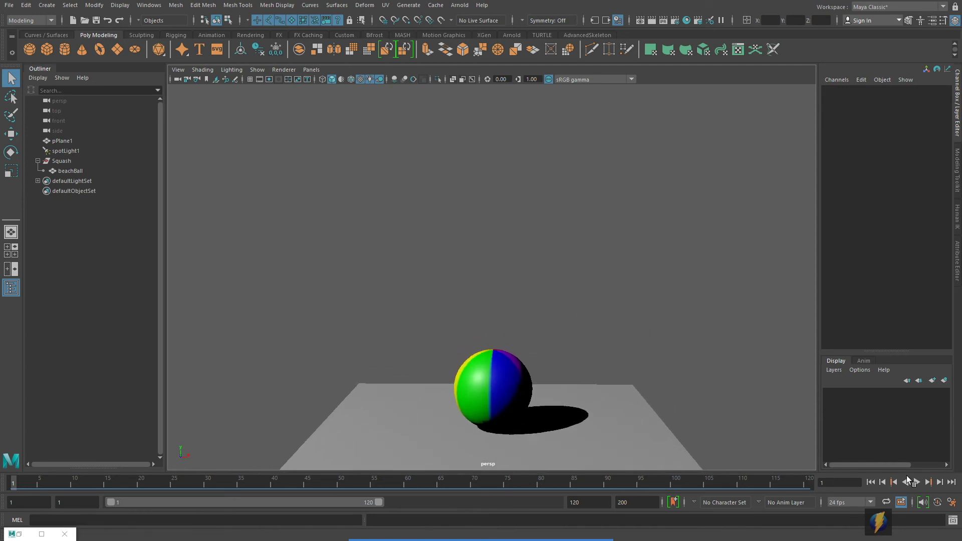
left_click(917, 482)
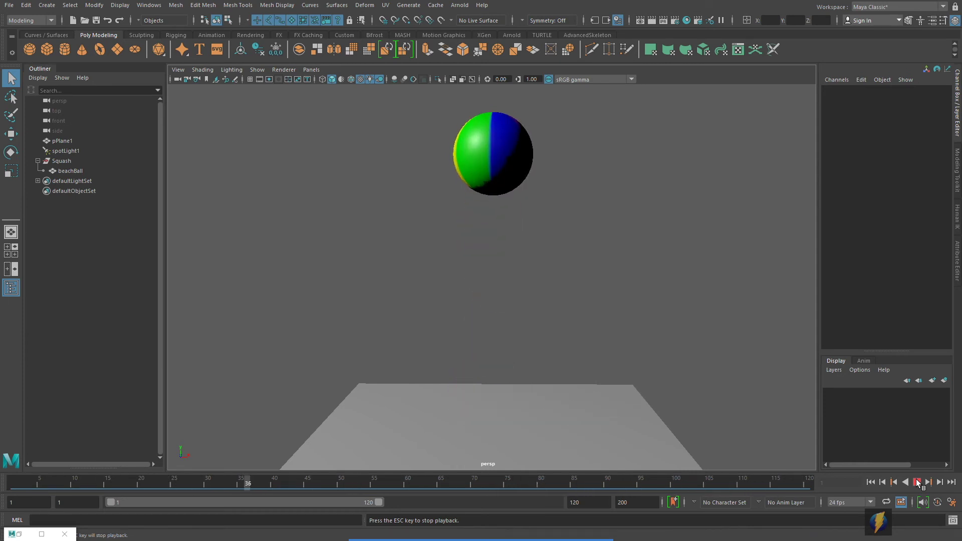
left_click(915, 479)
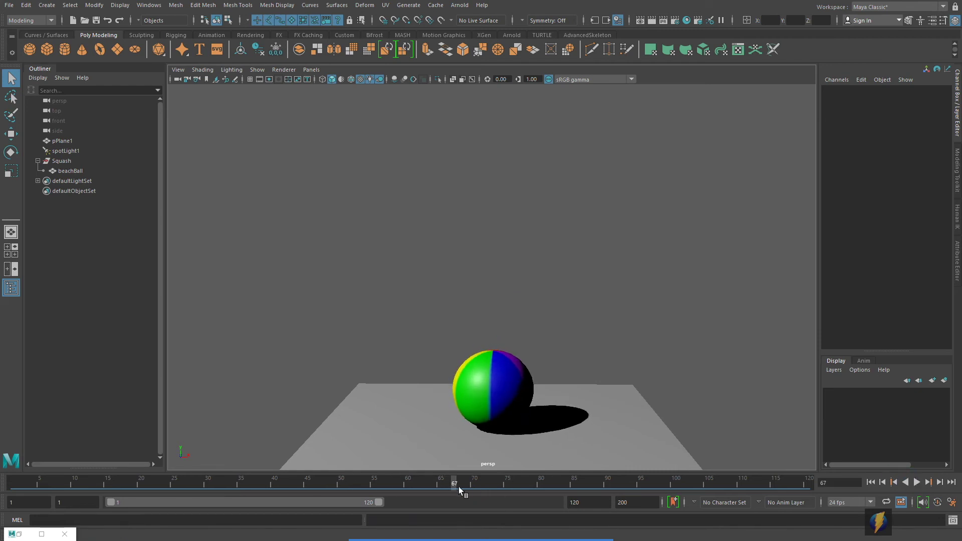
key("alt+v")
Scrub through the jump to the landing at frame 48, back to frame 1, and forward to frame 29
left_click_drag(67, 446, 37, 449)
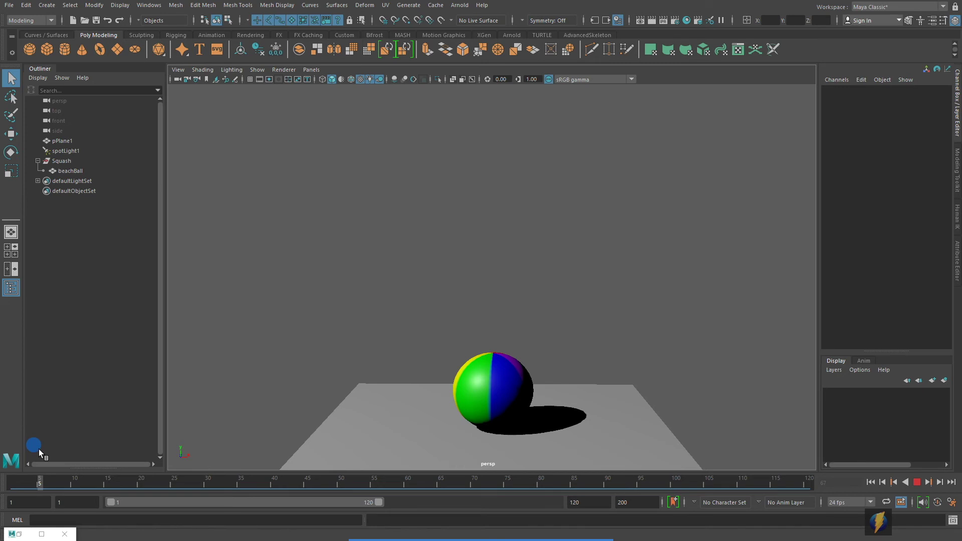
left_click_drag(39, 450, 327, 515)
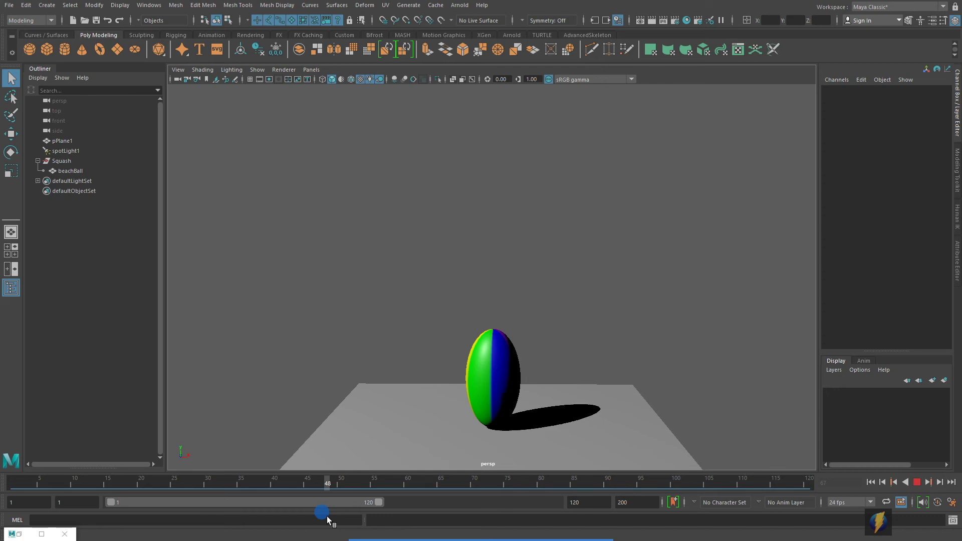
left_click_drag(326, 516, 13, 524)
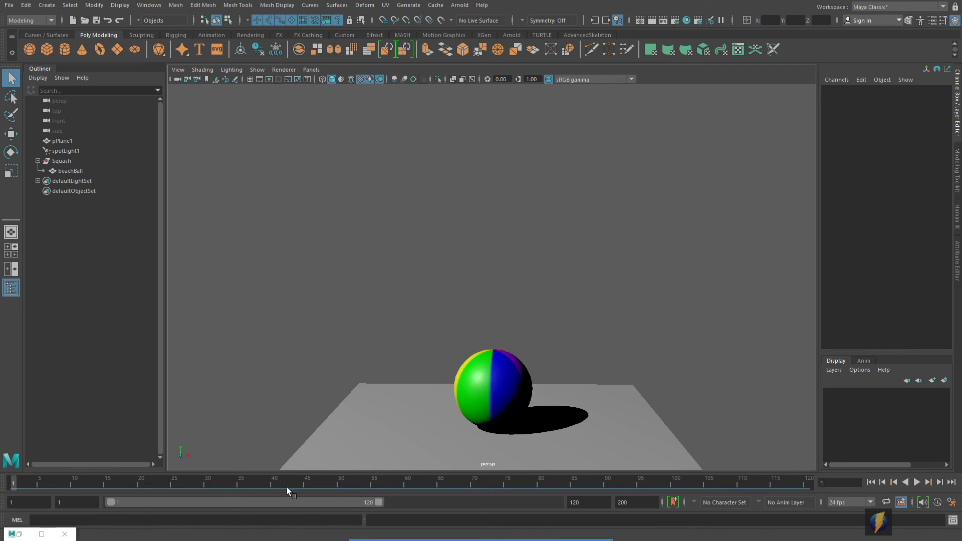
left_click_drag(14, 488, 201, 480)
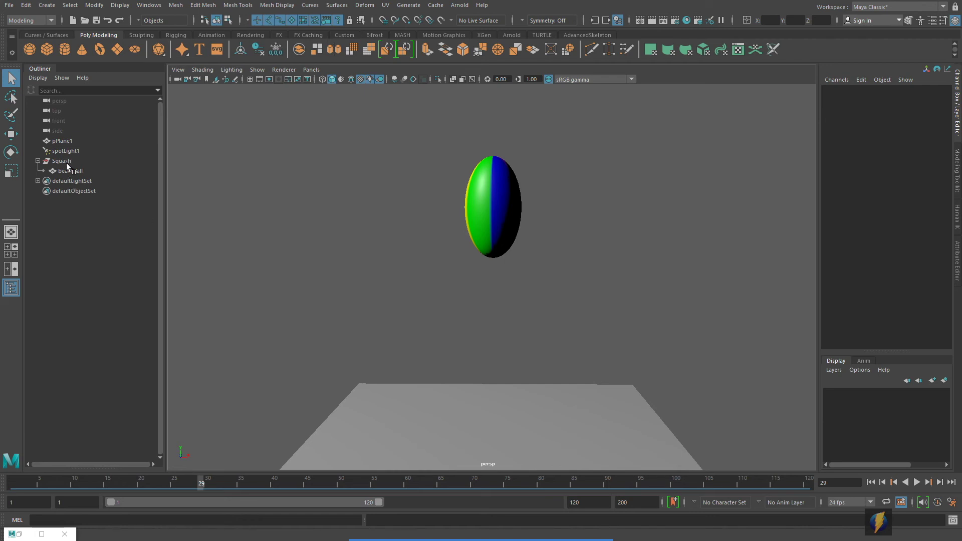
Try rotating the Squash group about Z at frame 29, then undo the rotation
left_click(120, 161)
left_click(10, 152)
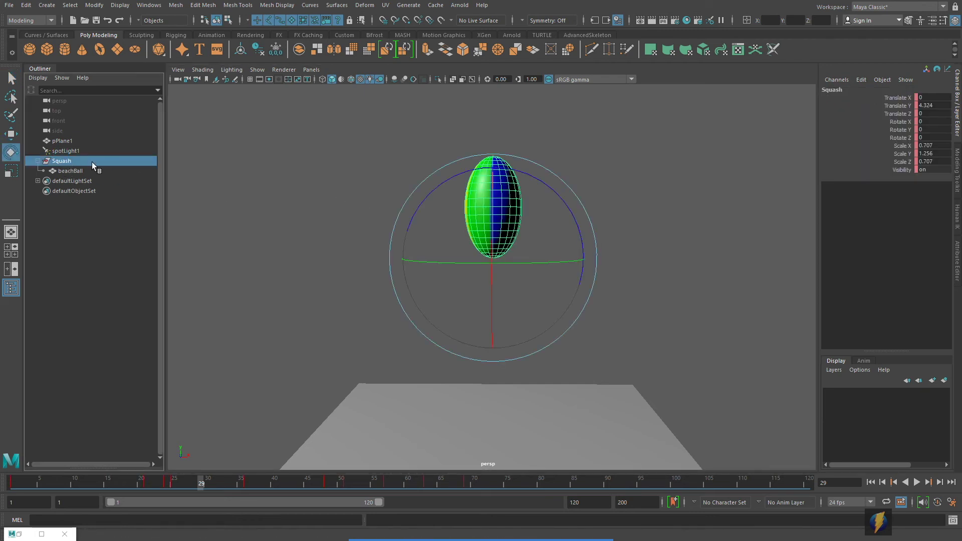
left_click_drag(521, 172, 500, 238)
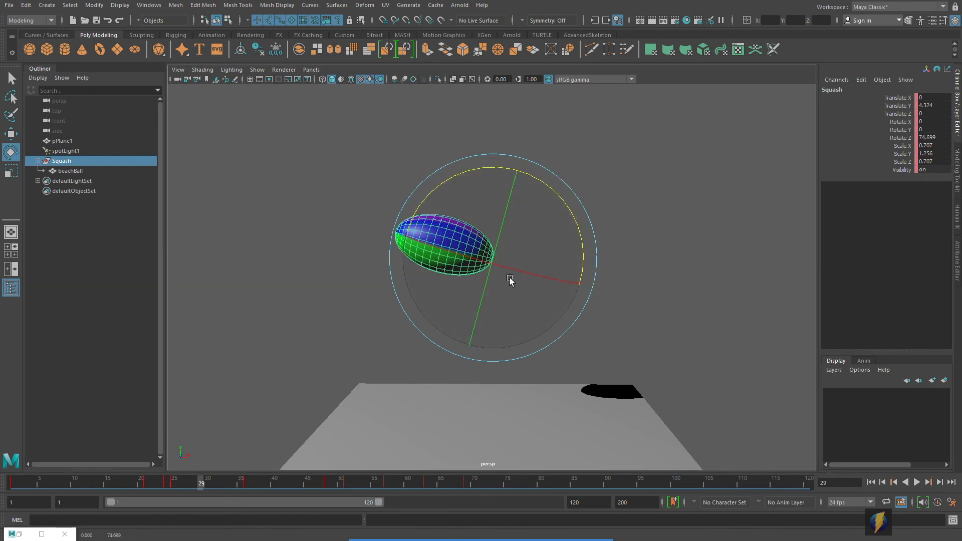
key("ctrl+z")
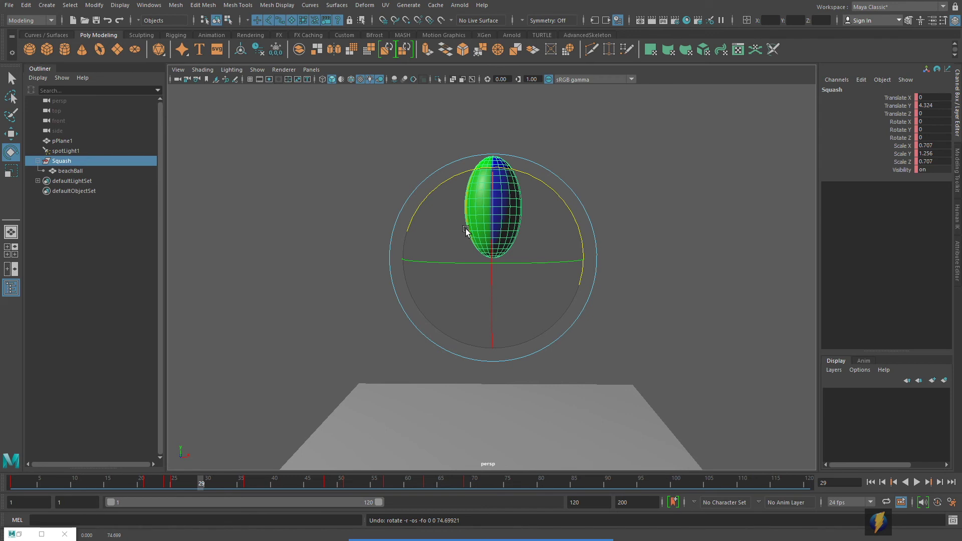
Select the beachBall object and key it at frame 24 with its rotation at 0
left_click(75, 171)
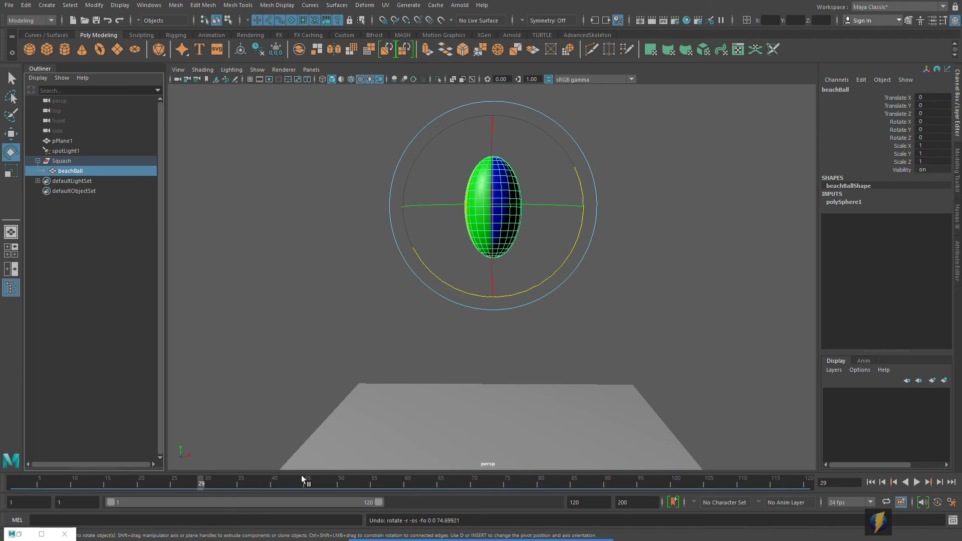
mouse_move(202, 485)
left_mouse_down()
mouse_move(134, 486)
mouse_move(166, 490)
left_mouse_up()
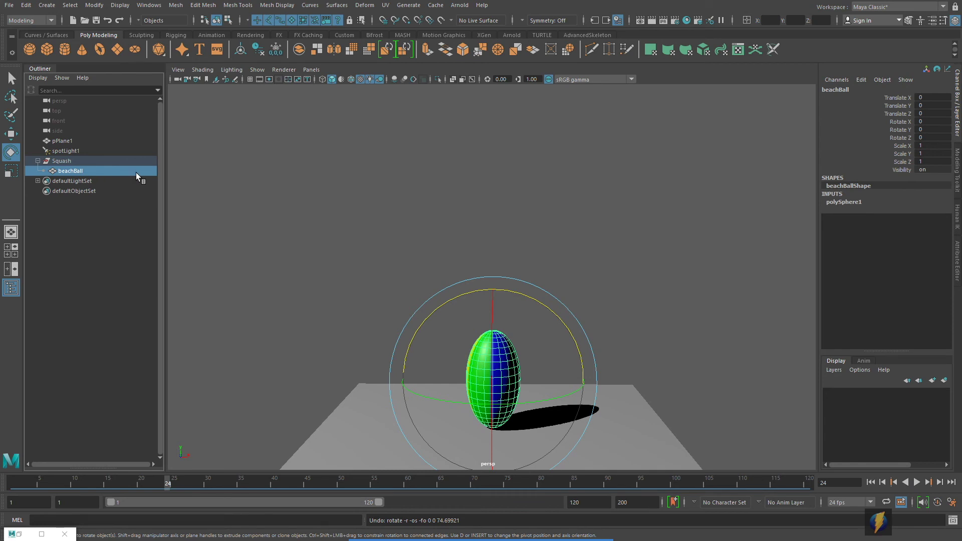
key("s")
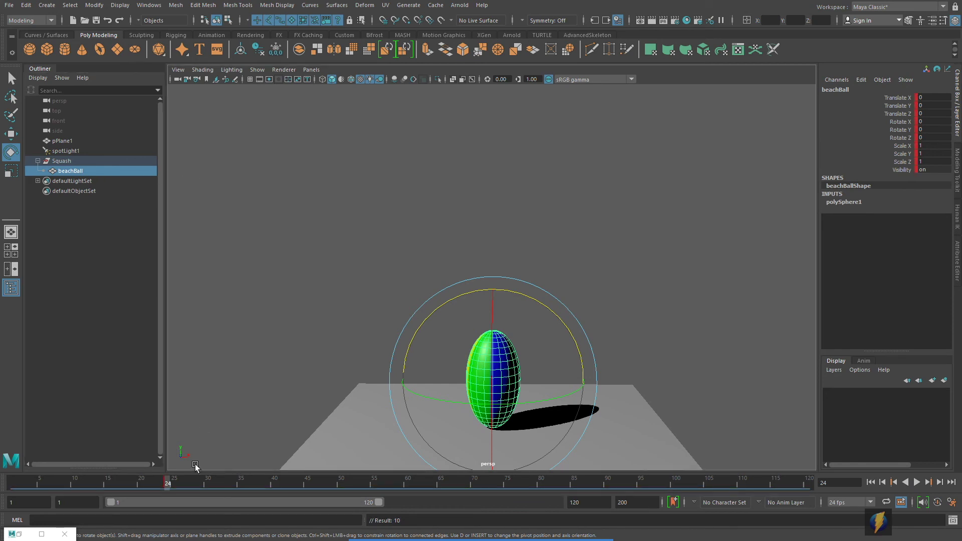
Go to frame 48 and set the beachBall's Rotate Z to -360
left_click_drag(170, 486, 325, 455)
left_click_drag(522, 293, 432, 385)
double_click(935, 137)
type("-36")
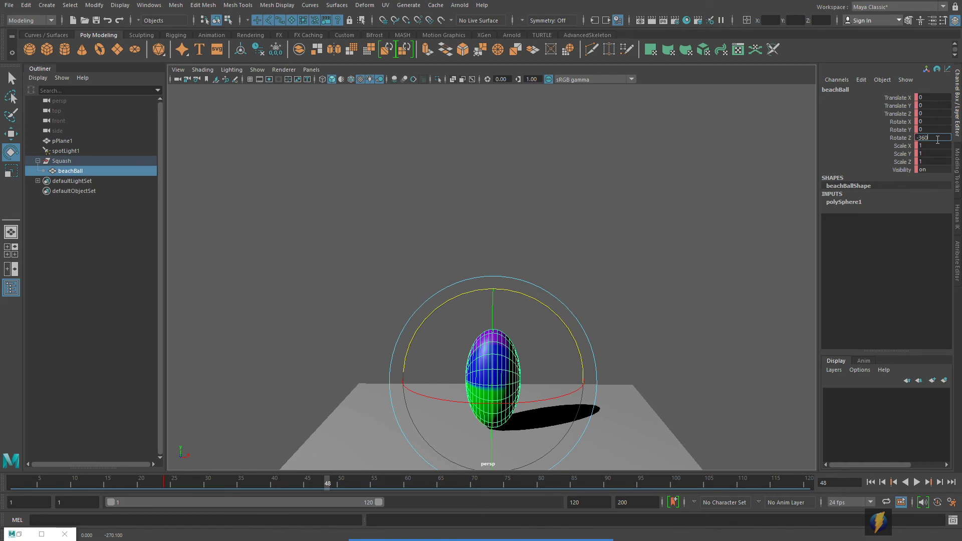
key("Return")
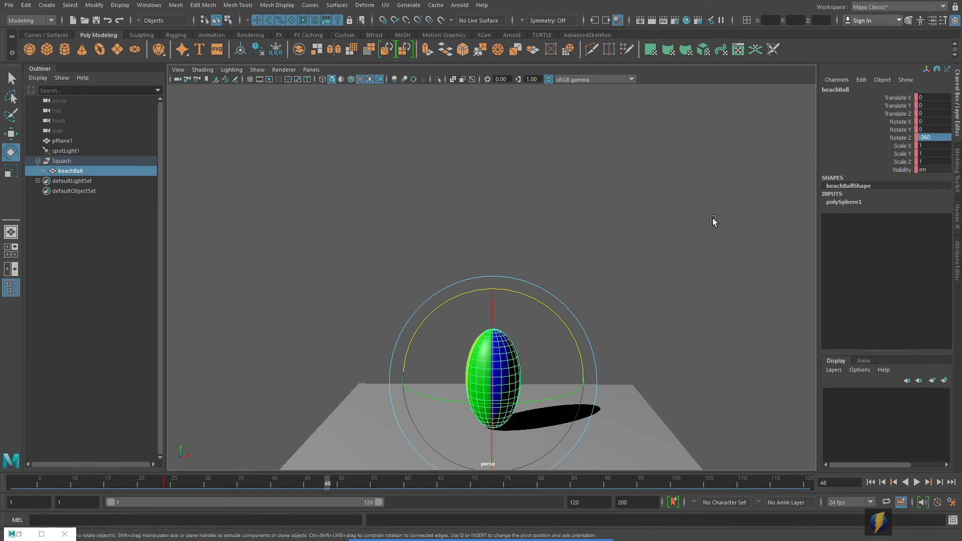
Key the beachBall's -360 Rotate Z at frame 48 and play the animation from frame 1
key("s")
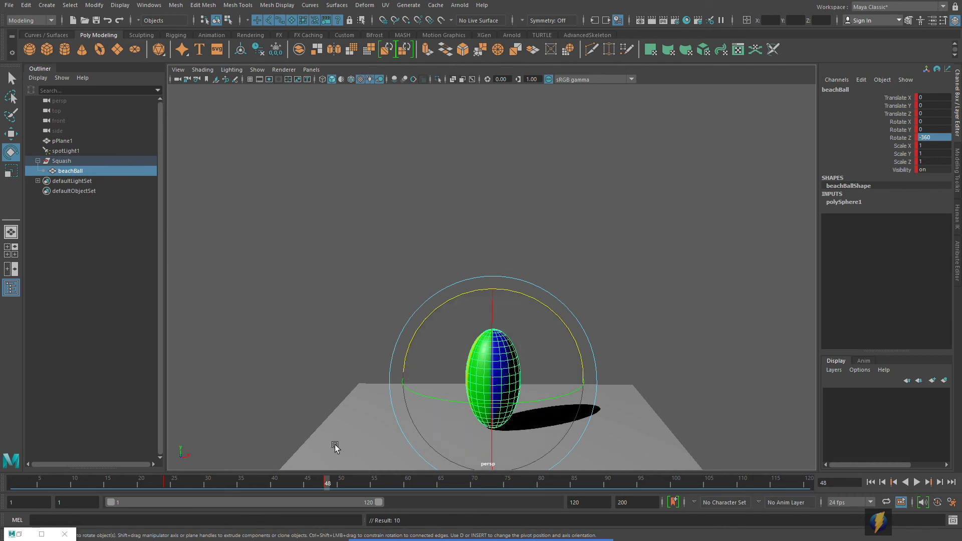
left_click_drag(326, 483, 7, 399)
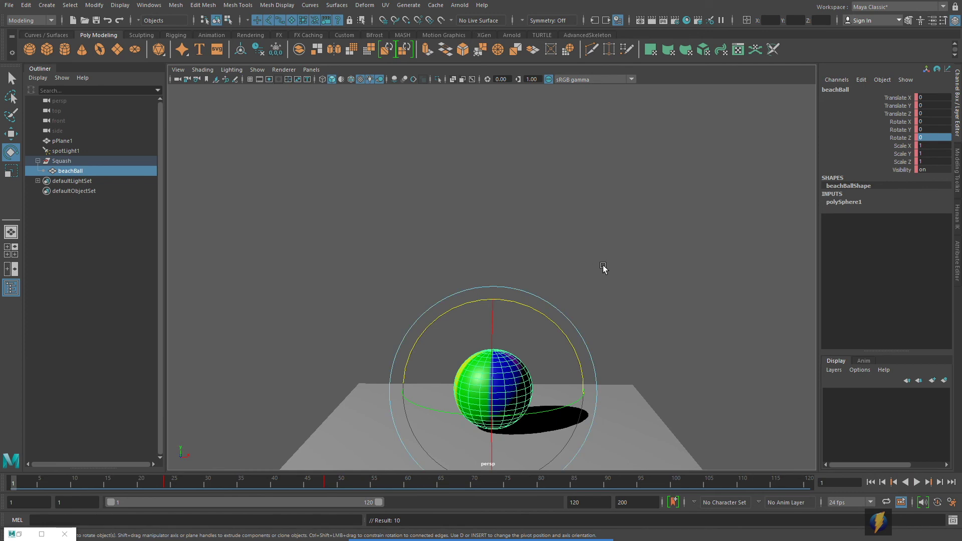
left_click(614, 256)
left_click(916, 483)
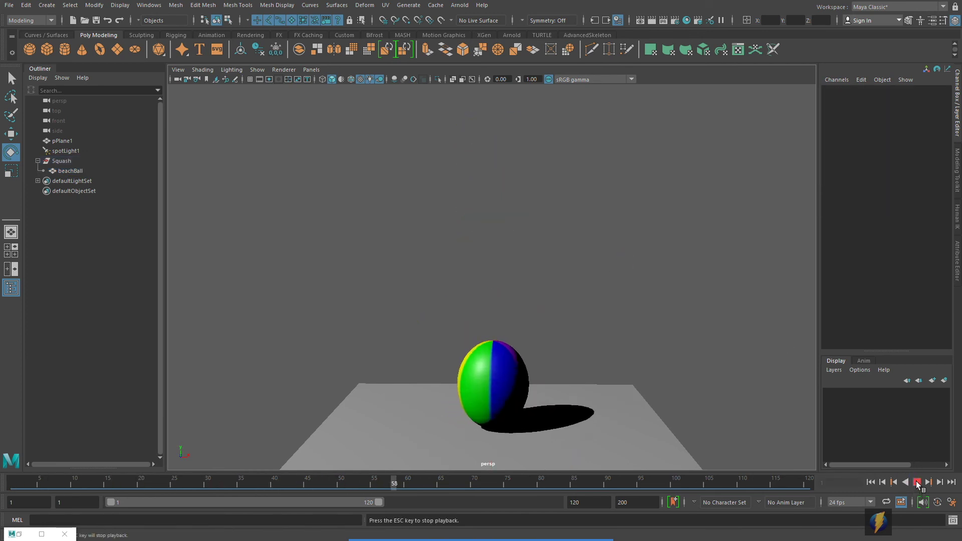
Stop at frame 27 and select the beachBall's whole Rotate Z curve in the Graph Editor
left_click(461, 482)
left_click_drag(461, 482, 187, 458)
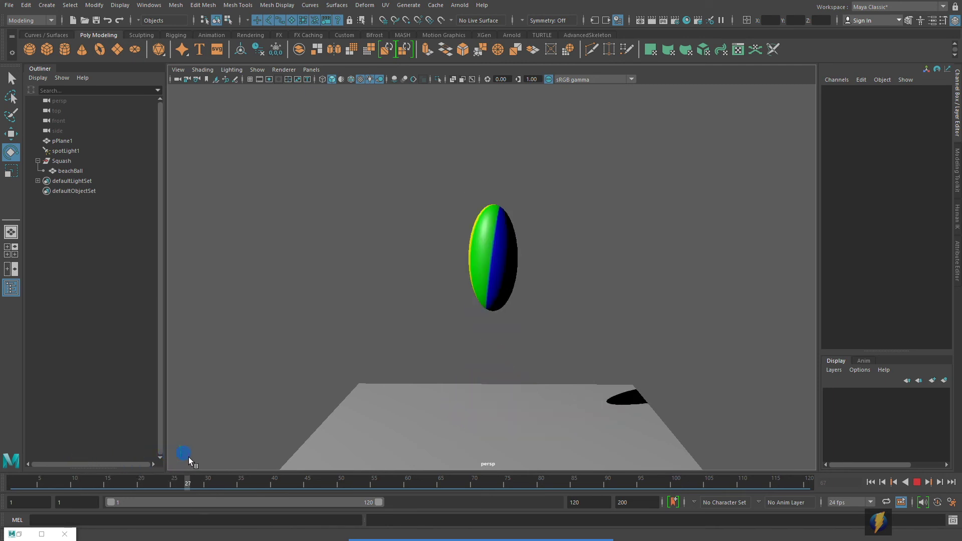
left_click(501, 235)
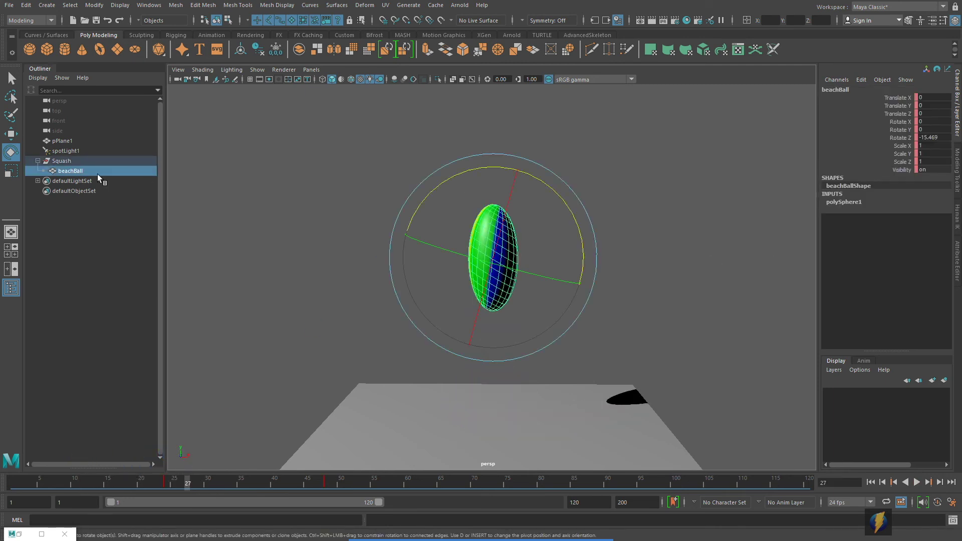
left_click(41, 534)
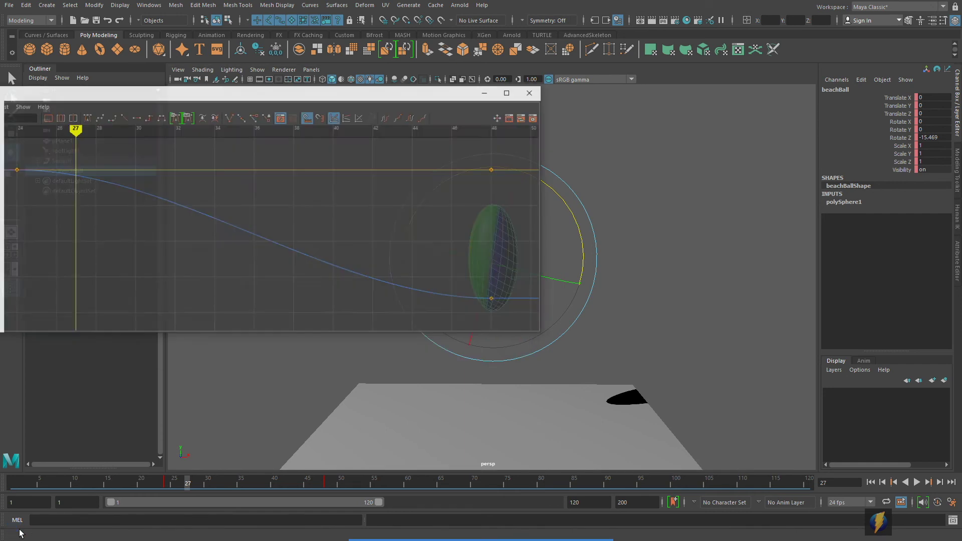
left_click_drag(390, 80, 633, 78)
left_click(173, 200)
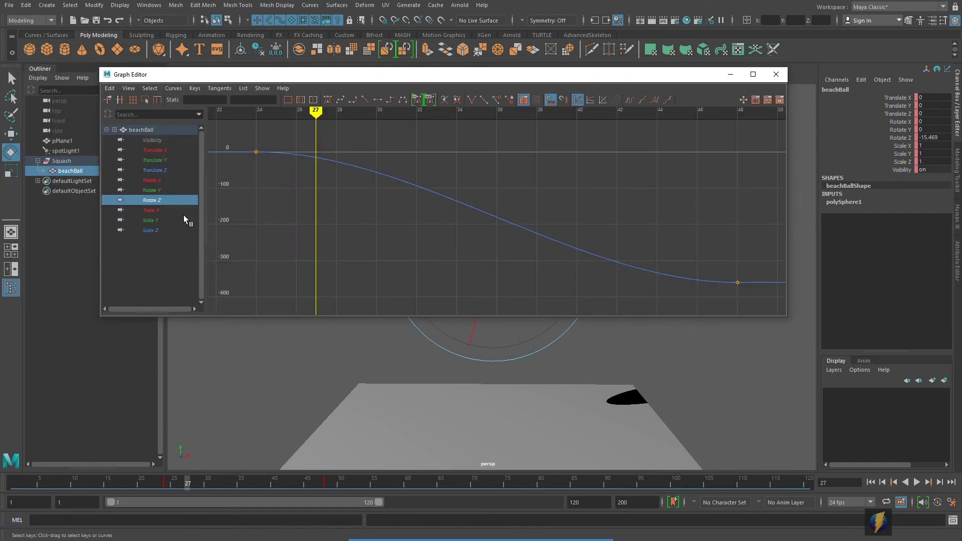
left_click_drag(487, 207, 524, 256)
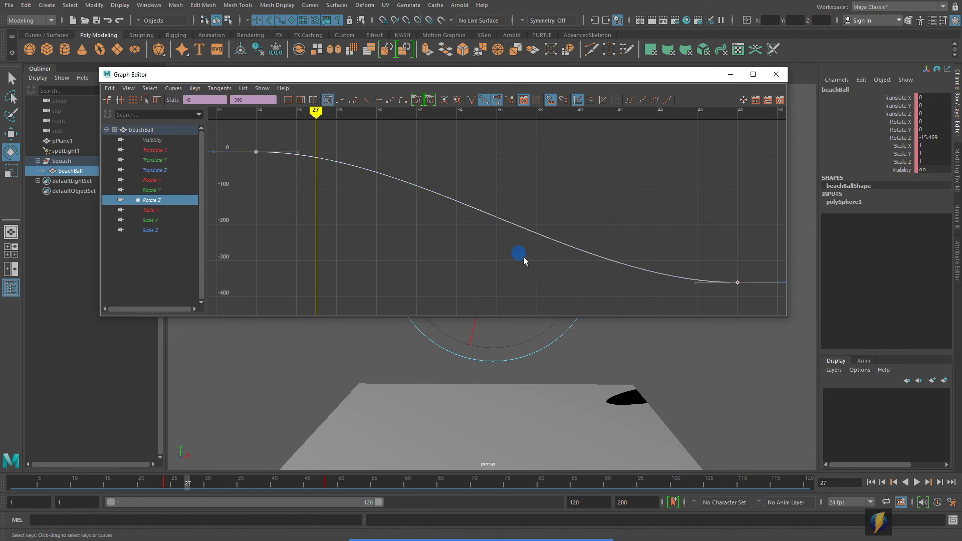
right_click_drag(648, 223, 449, 212, "alt")
Go to frame 24 and break the tangents of the Rotate Z key there
left_click_drag(493, 78, 103, 195)
left_click_drag(180, 482, 168, 486)
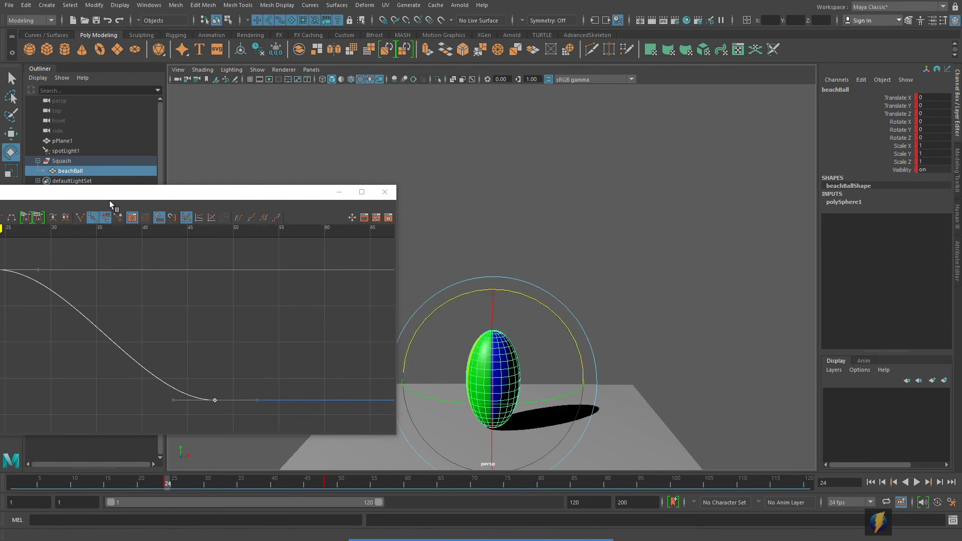
left_click_drag(136, 194, 366, 134)
left_click_drag(192, 244, 244, 193)
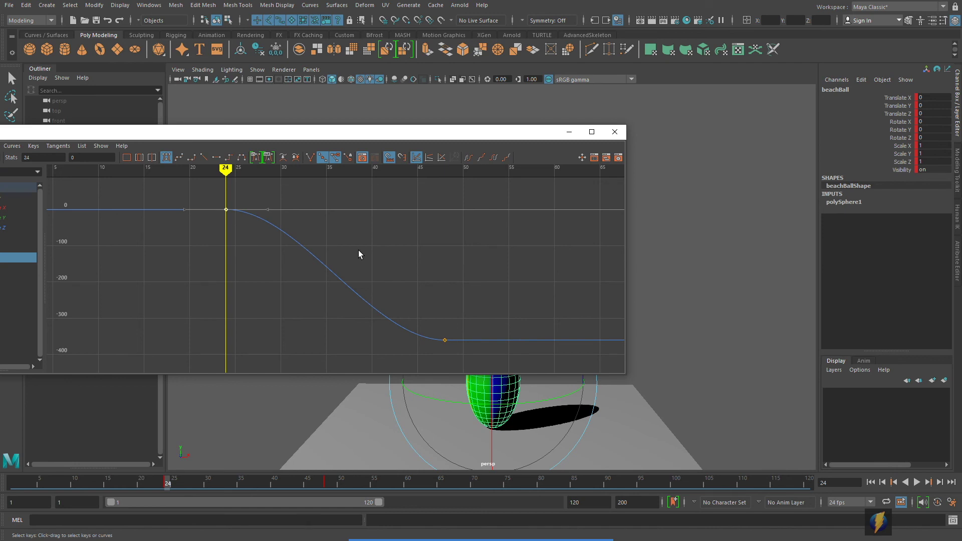
left_click(310, 157)
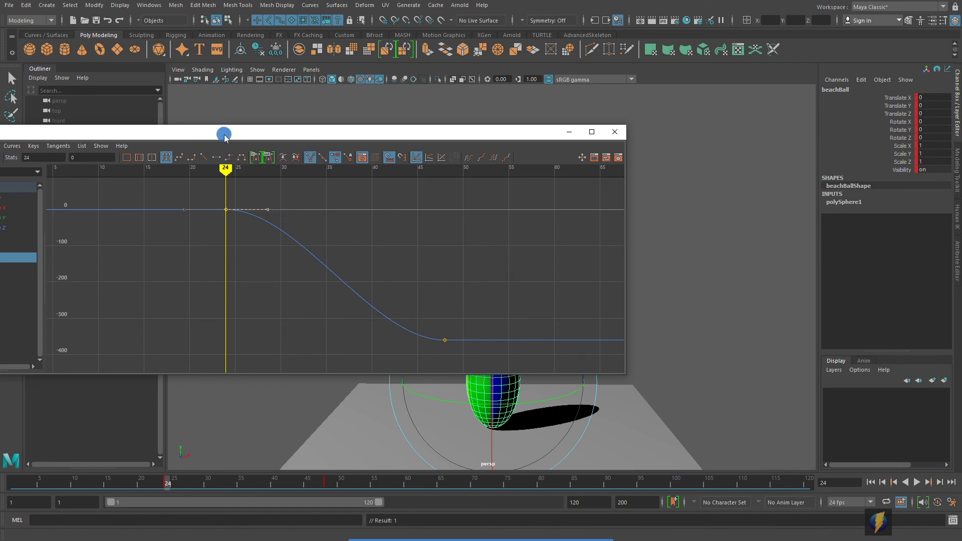
Angle the outgoing tangent of the frame 24 Rotate Z key steeply downward so the spin starts fast, and minimize the Graph Editor
left_click_drag(226, 131, 242, 174)
left_click(11, 134)
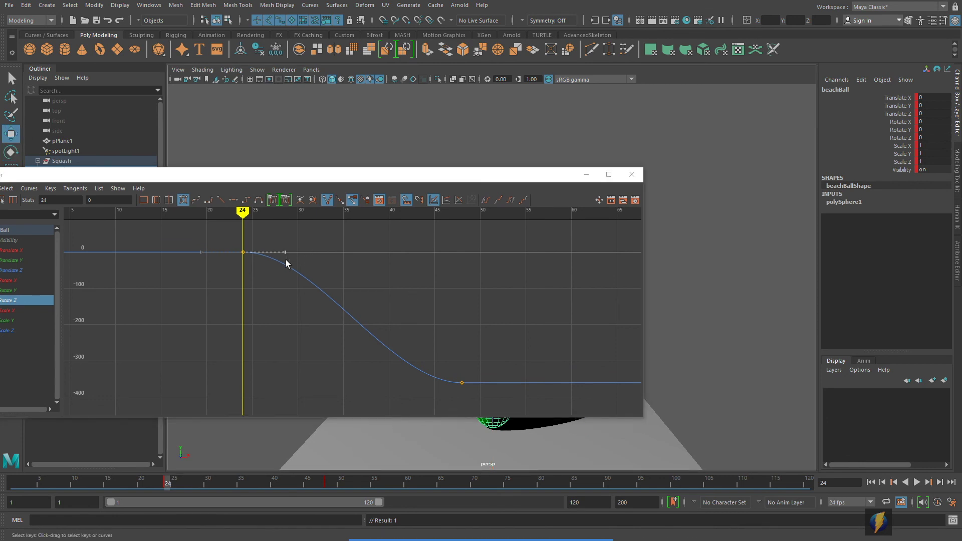
left_click_drag(284, 251, 275, 283)
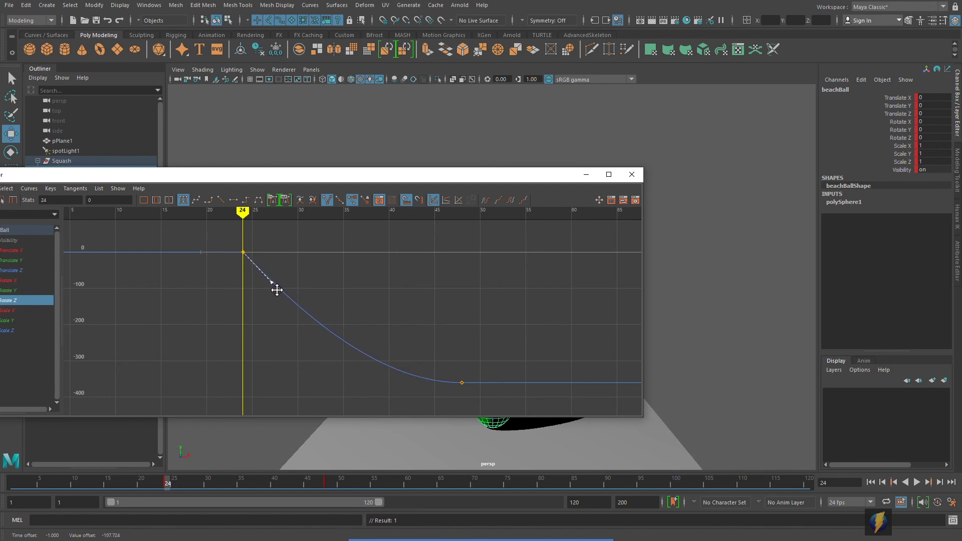
left_click(585, 174)
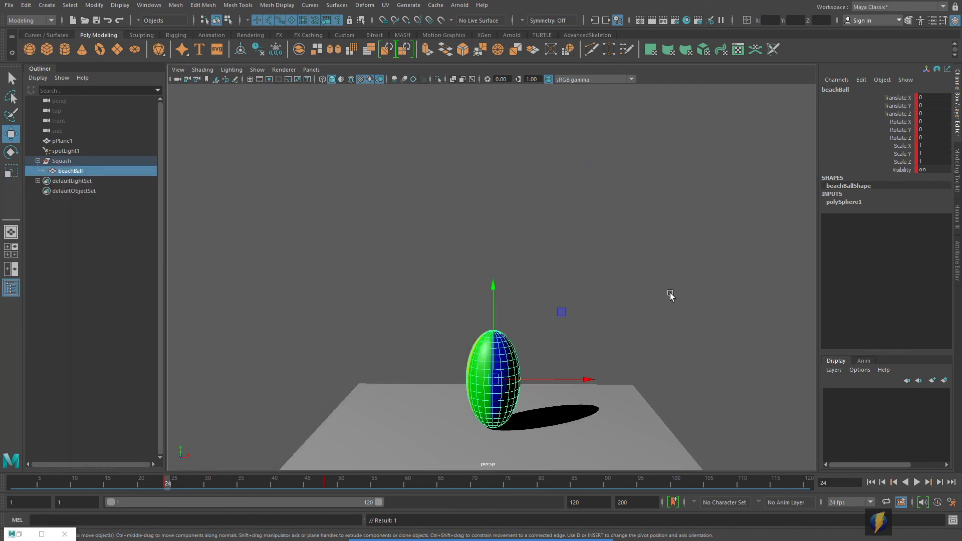
Deselect the ball, play back the jump and spin, replay it from the start, and return to frame 1
left_click(669, 295)
left_click(916, 482)
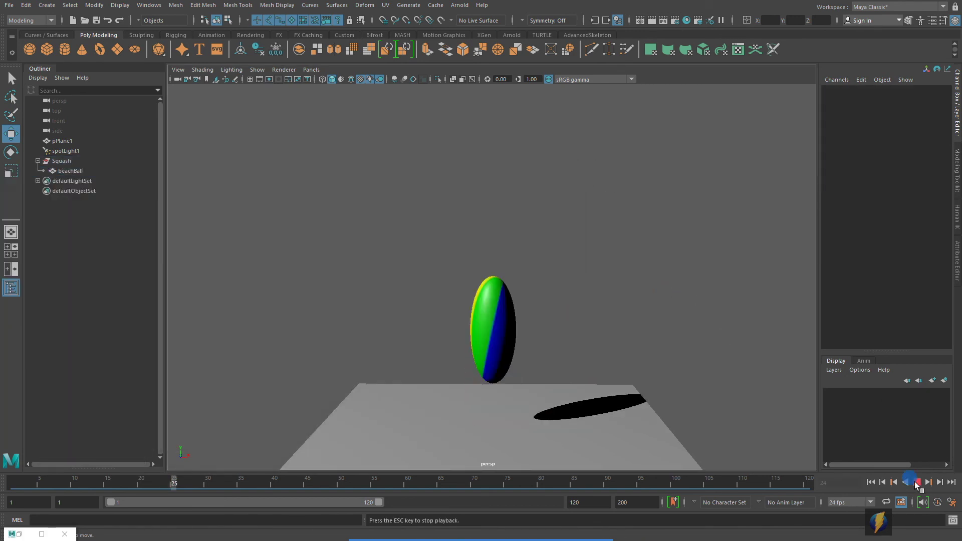
left_click(915, 483)
left_click(870, 482)
left_click(917, 482)
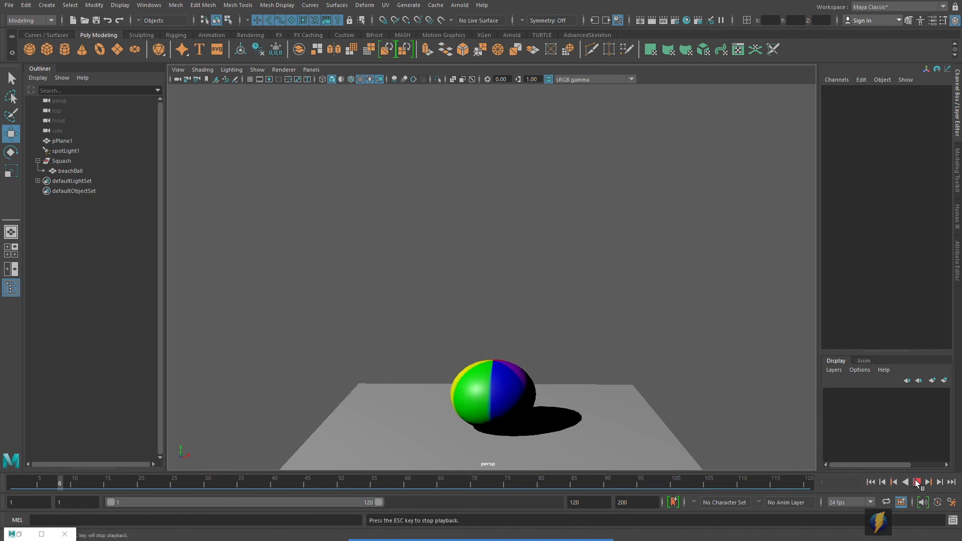
left_click(916, 482)
left_click(872, 481)
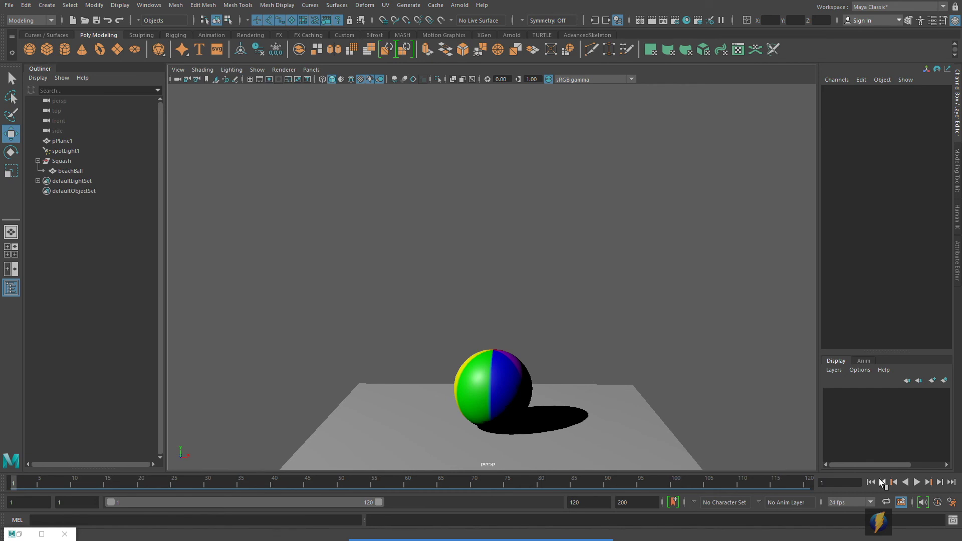
mouse_move(521, 536)
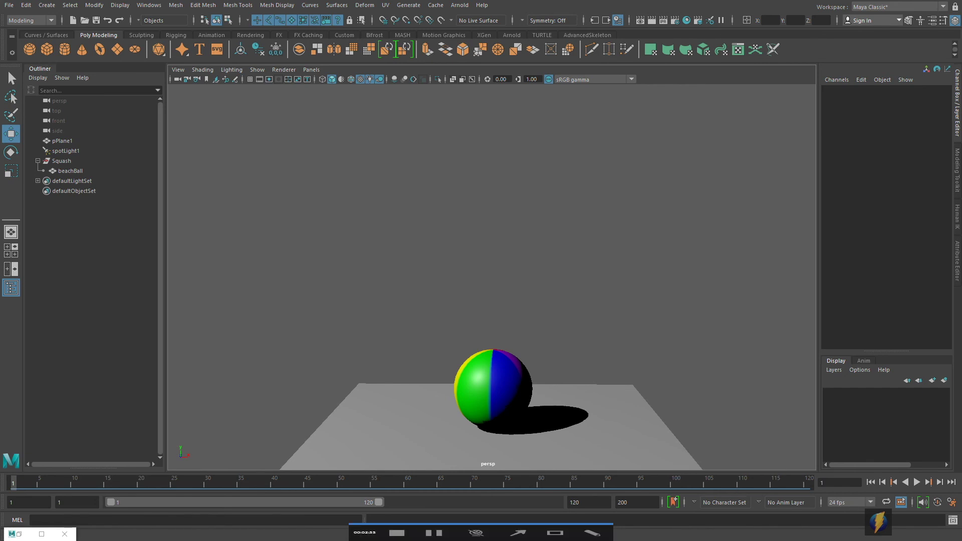
left_click(523, 522)
mouse_move(563, 232)
left_mouse_down()
mouse_move(818, 429)
mouse_move(863, 515)
mouse_move(750, 409)
left_mouse_up()
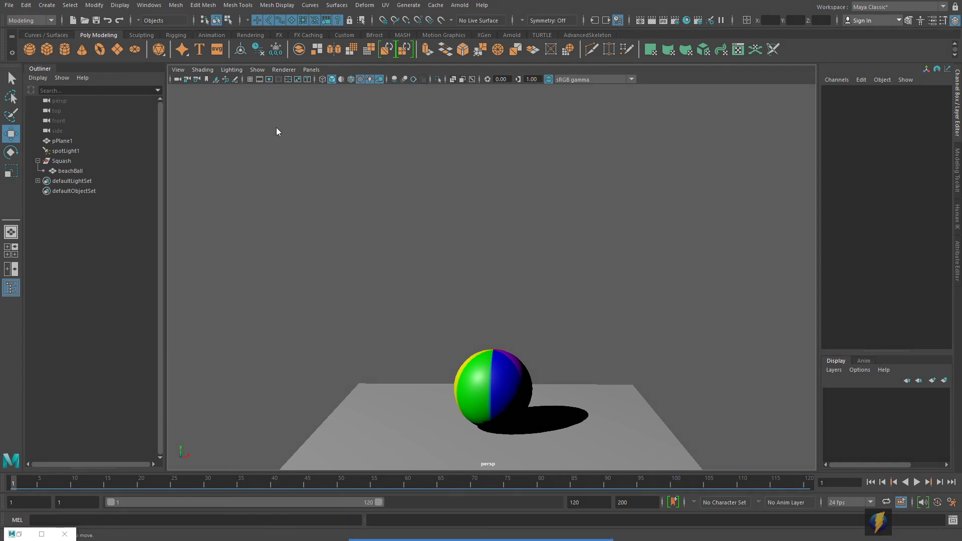
left_click_drag(320, 337, 270, 88)
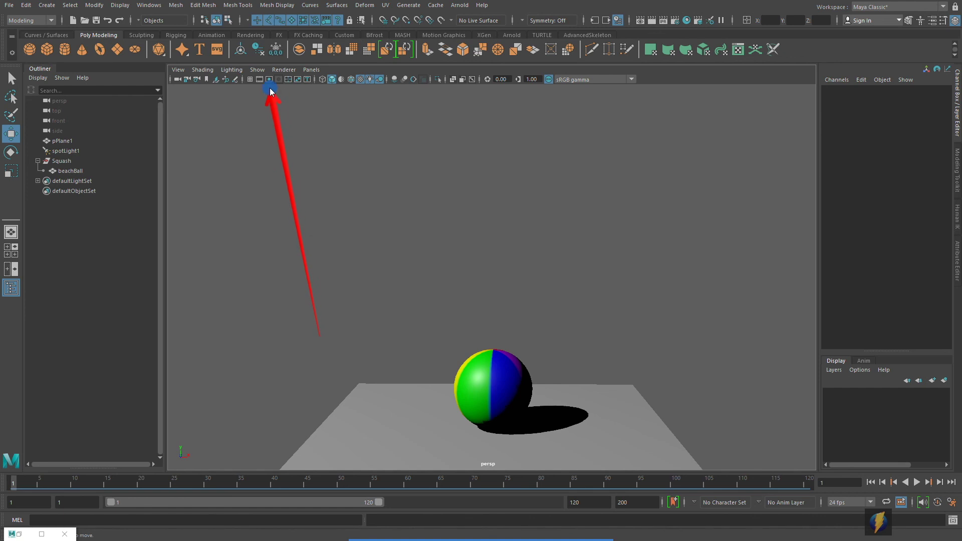
Turn on the viewport's resolution gate and try the Full 1024 image size preset in the render settings
left_click(269, 80)
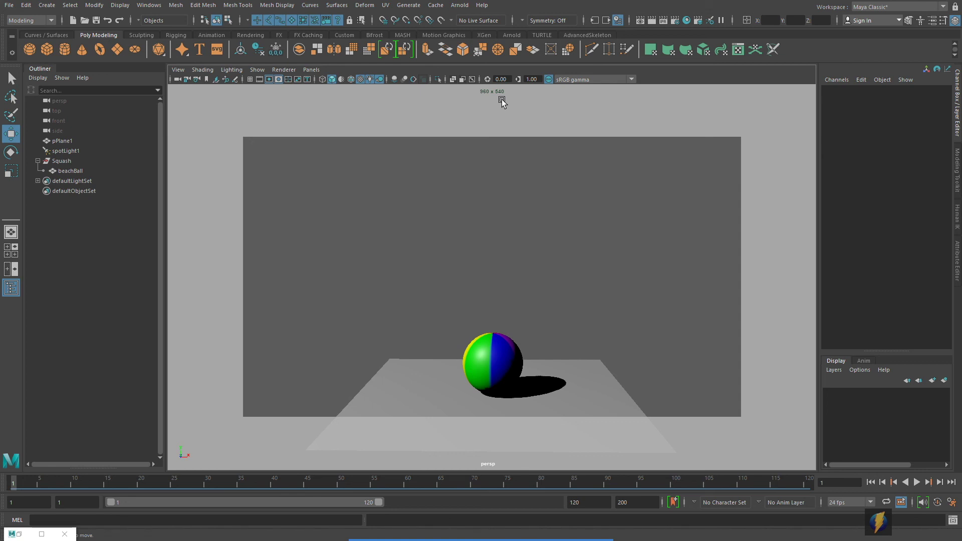
left_click(675, 21)
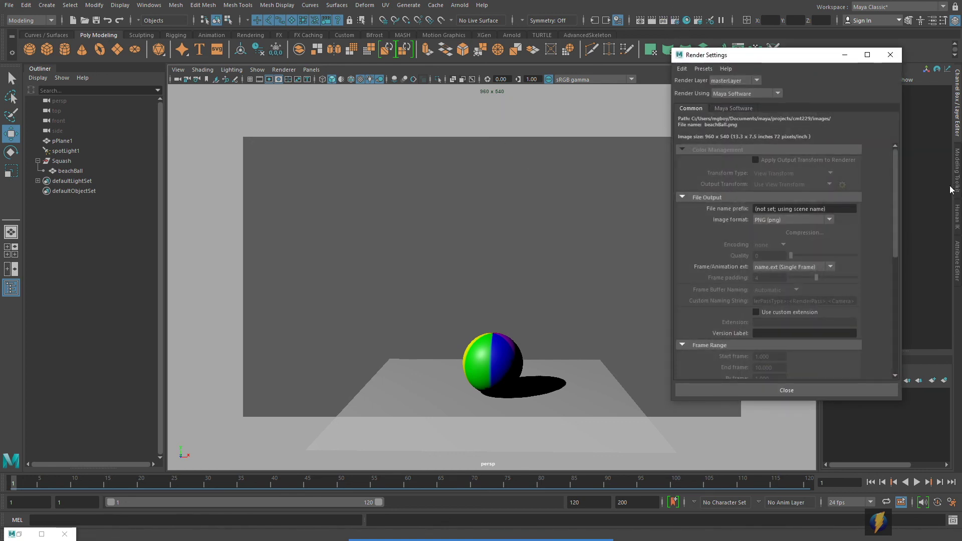
scroll(845, 259, "down", 6)
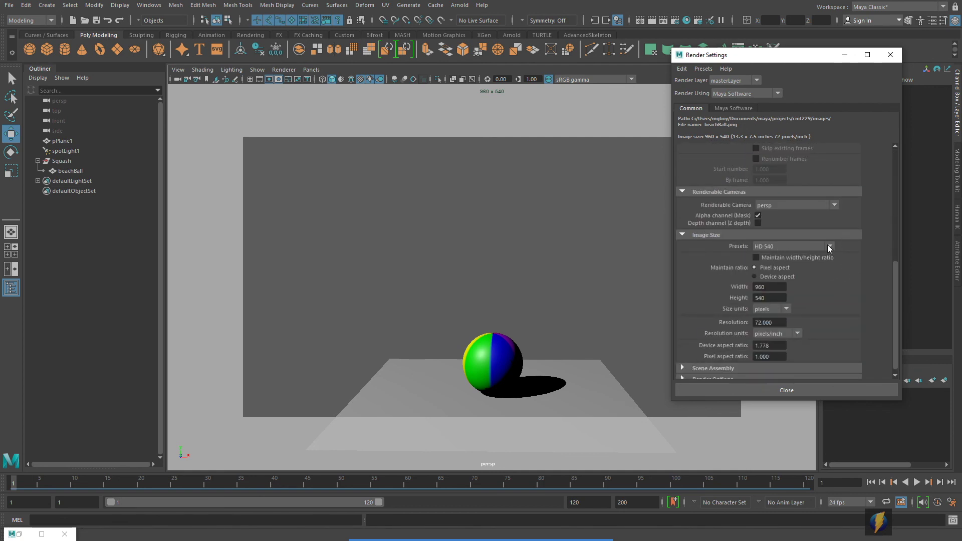
left_click(829, 246)
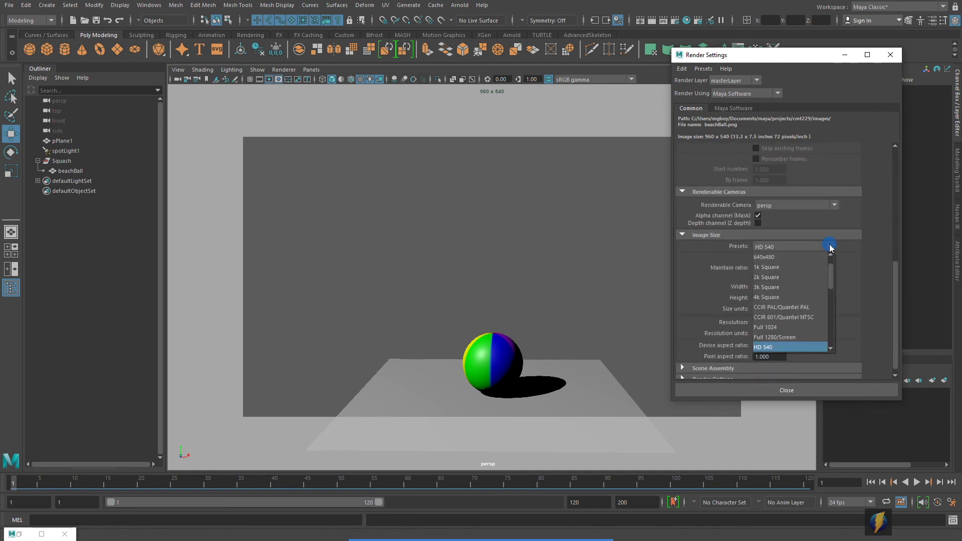
left_click(775, 327)
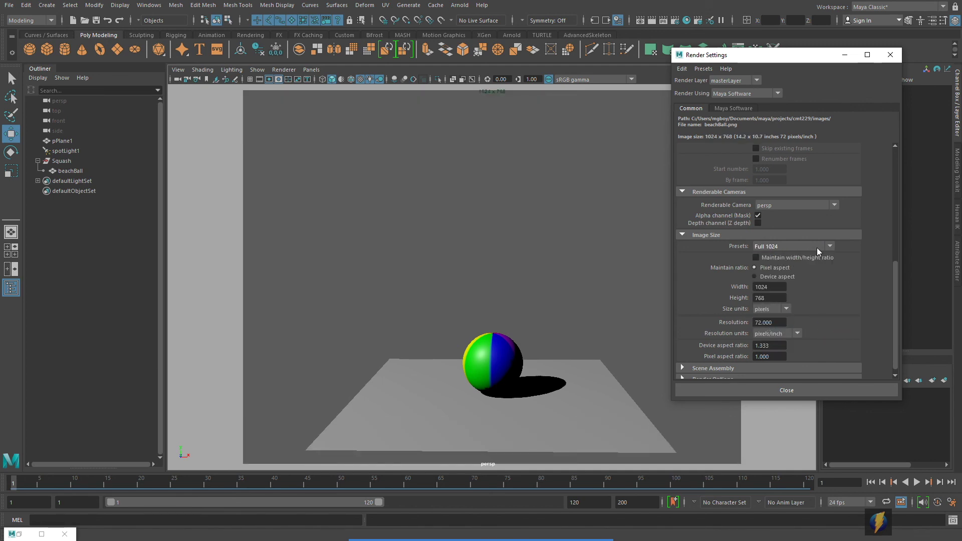
Set the render image size preset to HD 720 and close the render settings
scroll(841, 286, "down", 1)
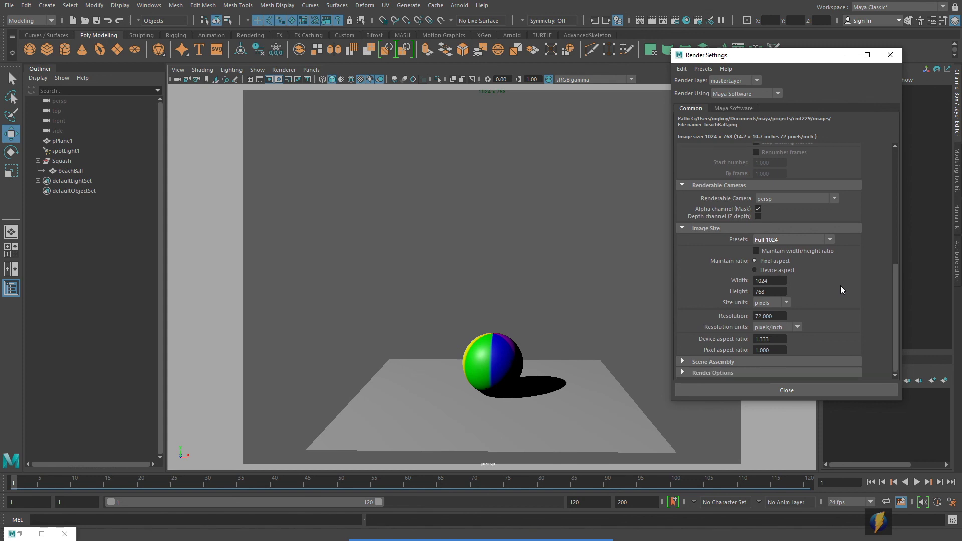
left_click(830, 240)
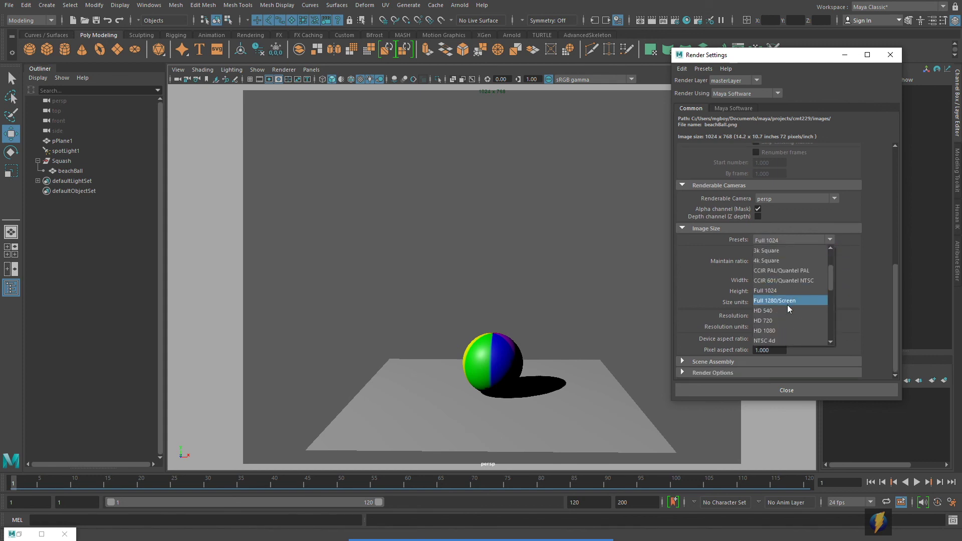
left_click(784, 320)
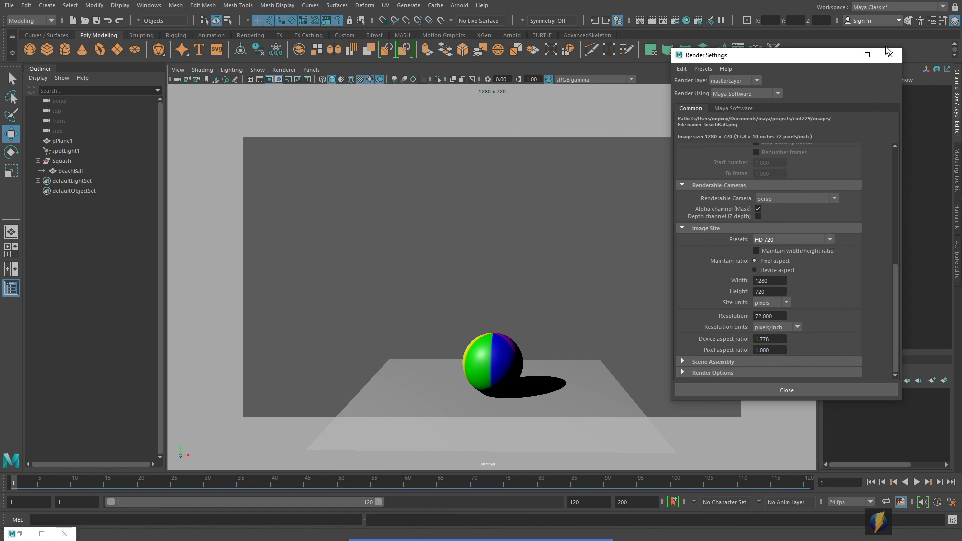
left_click(816, 388)
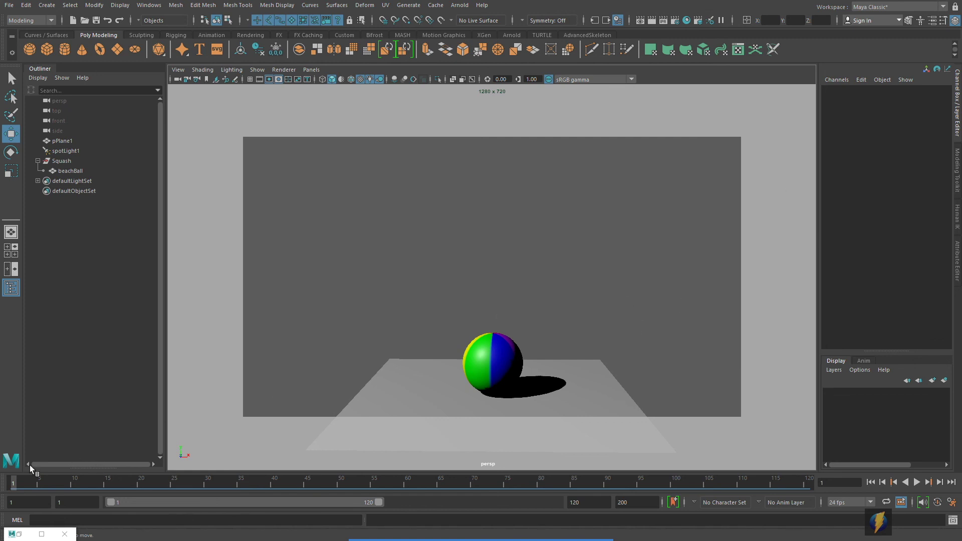
Hide the resolution gate at frame 1 and open the Playblast options, placing the dialog clear of the ball
mouse_move(13, 482)
left_mouse_down()
mouse_move(777, 483)
mouse_move(5, 484)
left_mouse_up()
left_click(269, 79)
left_click(269, 79)
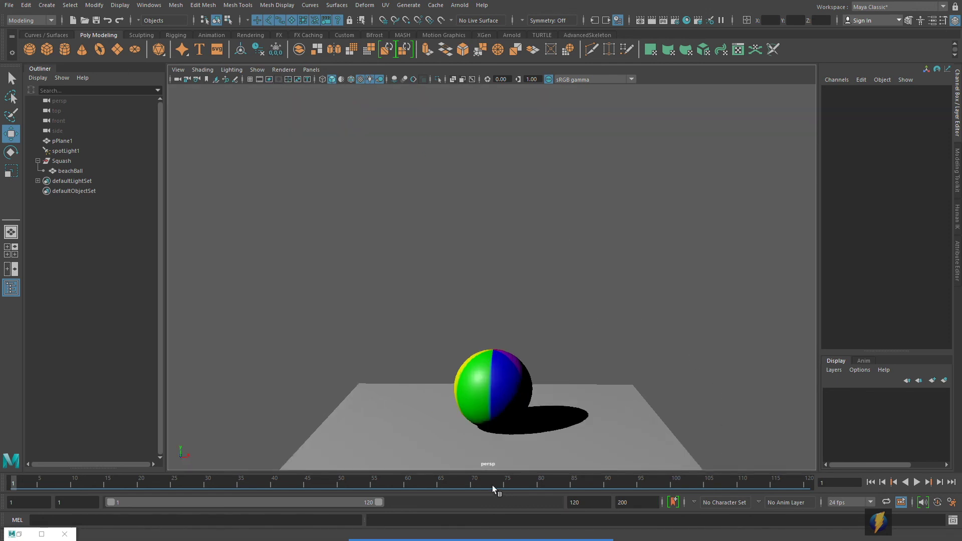
right_click_drag(488, 483, 590, 480)
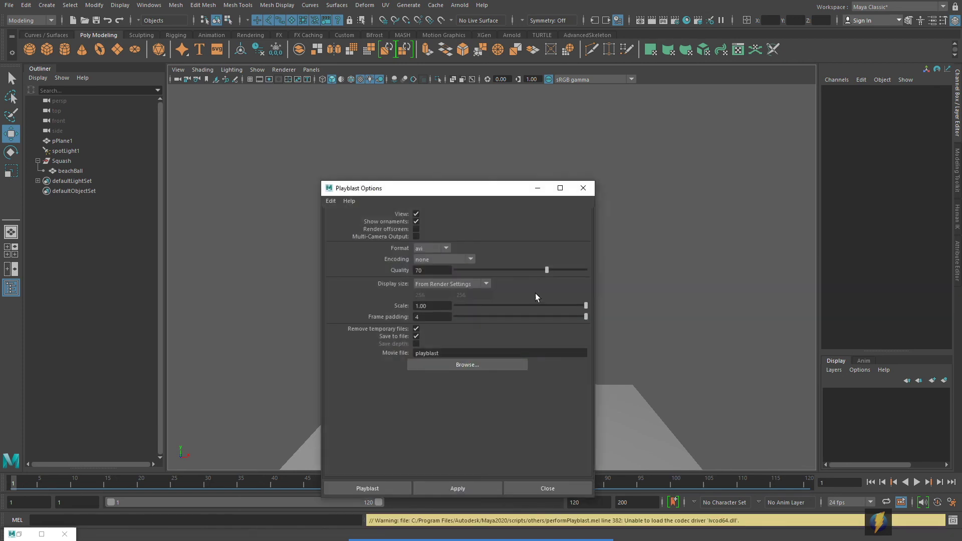
left_click_drag(470, 194, 720, 99)
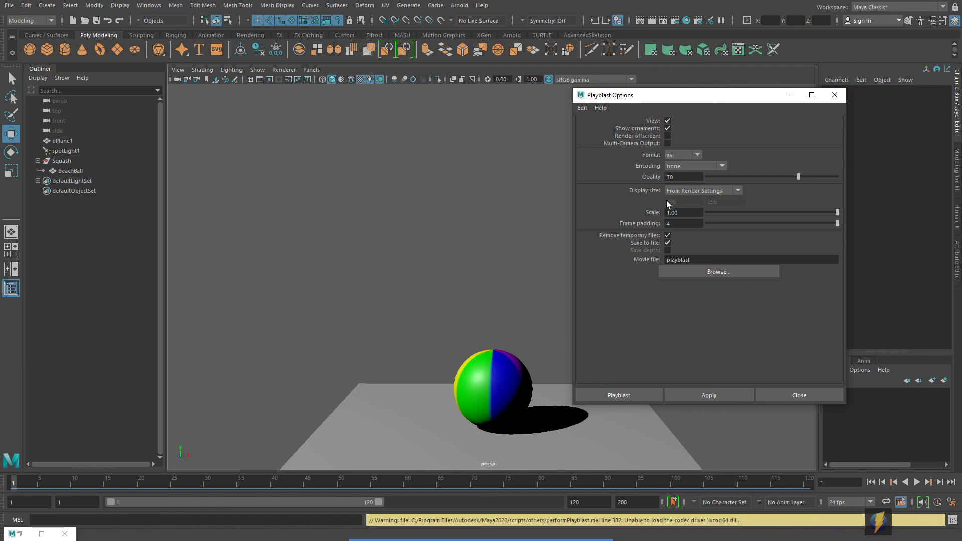
Set the playblast display size to From Render Settings
left_click(518, 520)
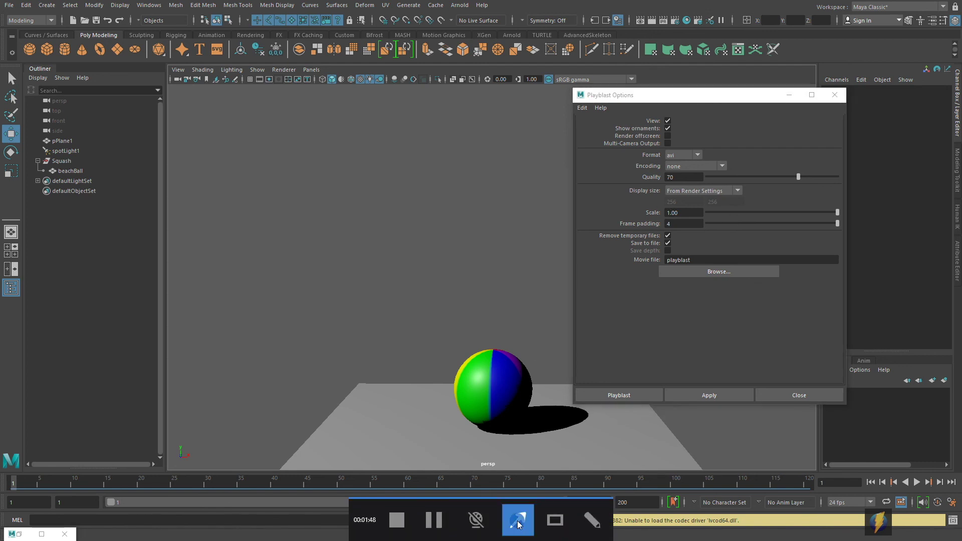
mouse_move(401, 238)
left_mouse_down()
mouse_move(596, 220)
mouse_move(666, 194)
left_mouse_up()
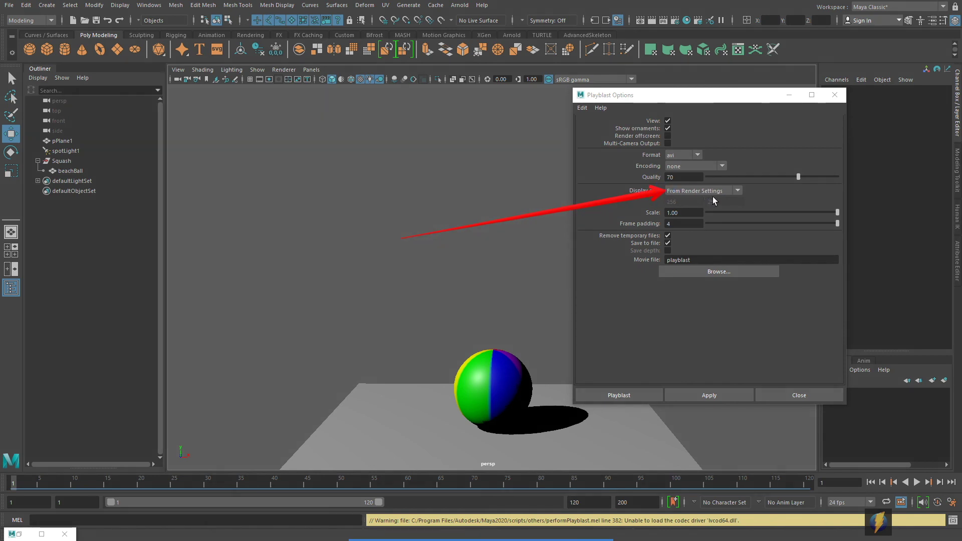
left_click(737, 191)
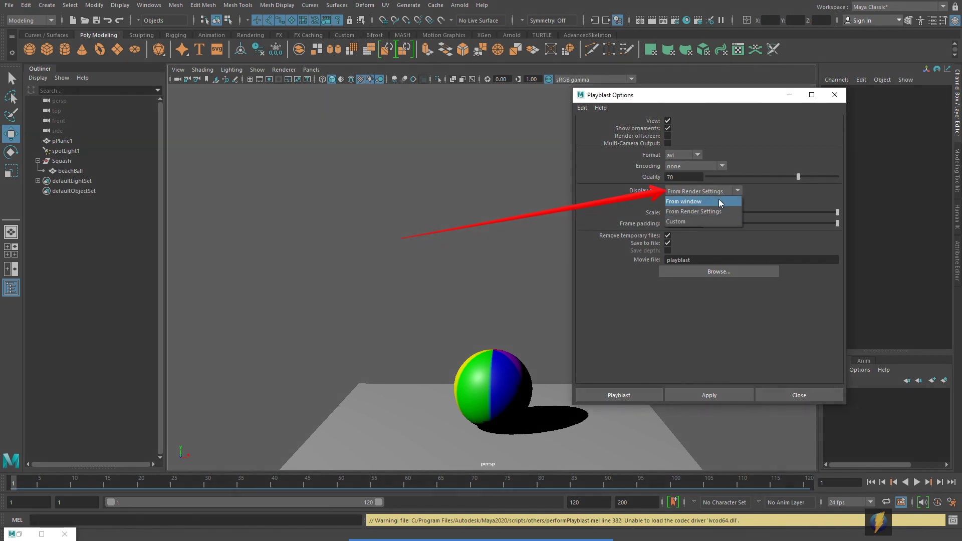
left_click(685, 212)
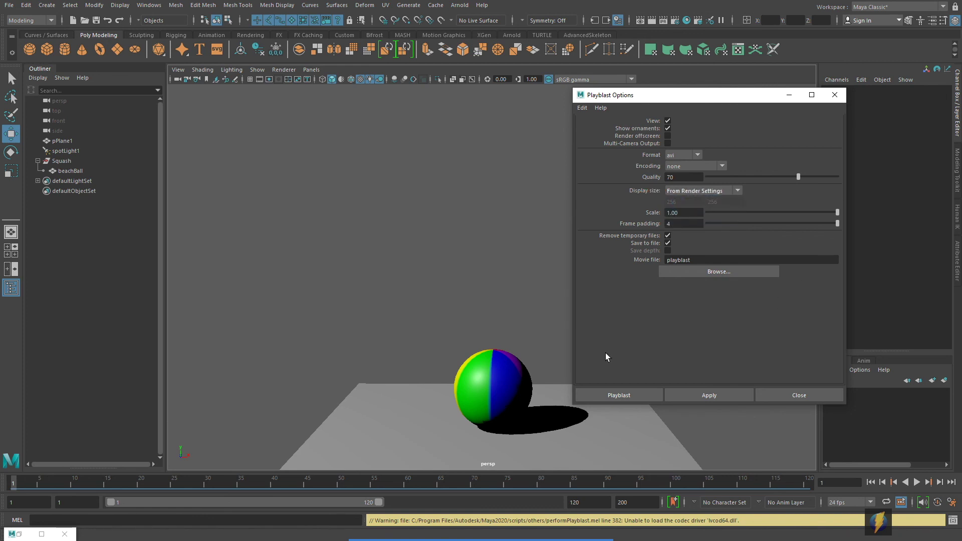
Set the playblast movie file to squash_ball in the Desktop folder
left_click(511, 518)
left_click_drag(354, 291, 641, 246)
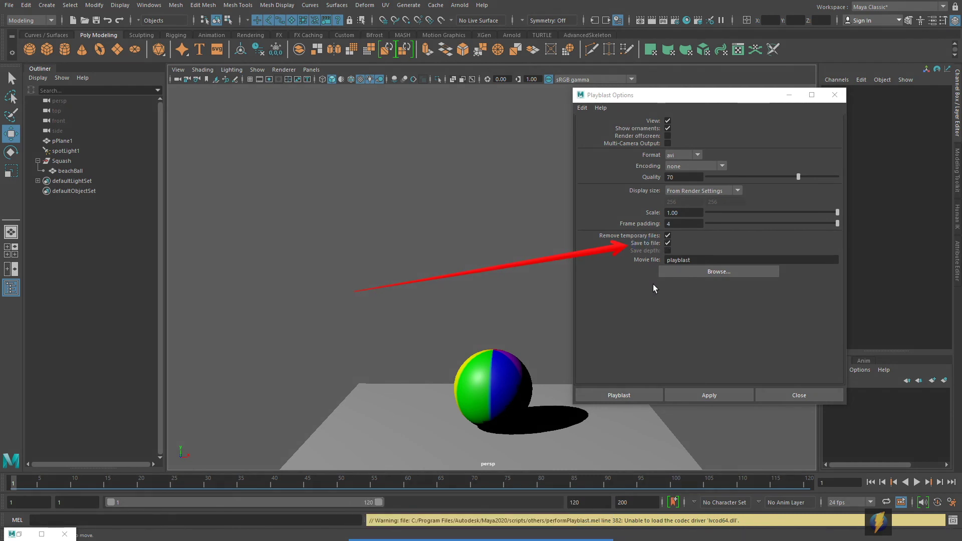
left_click(707, 271)
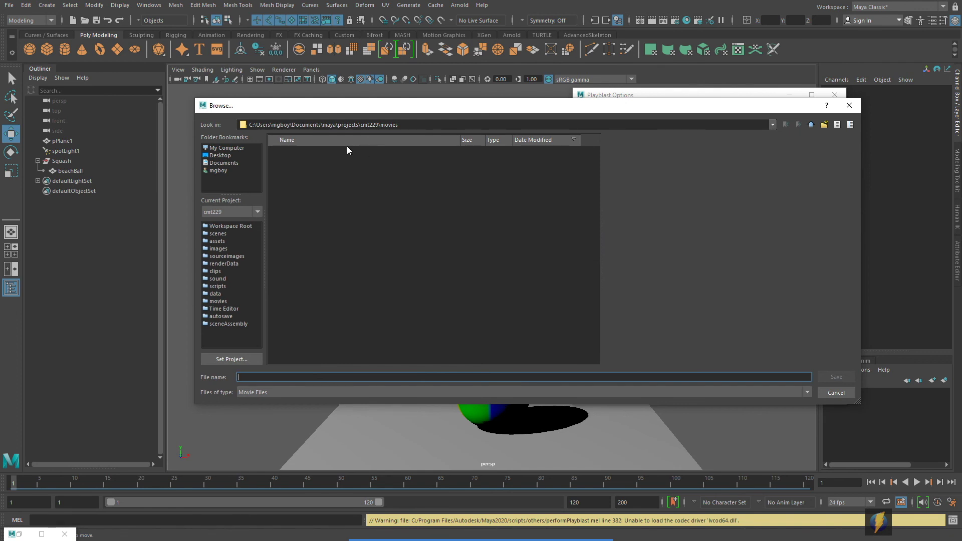
left_click(224, 155)
left_click(334, 377)
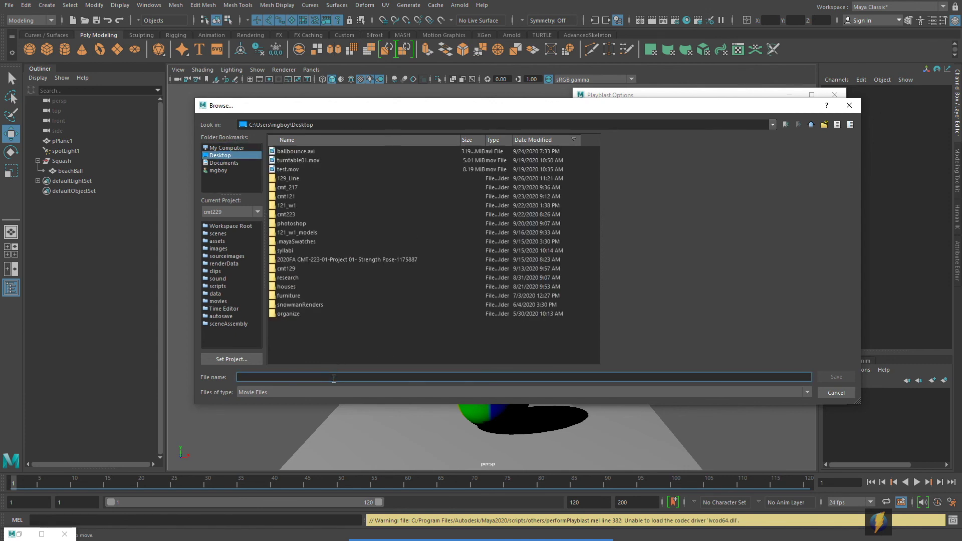
type("squash_ball")
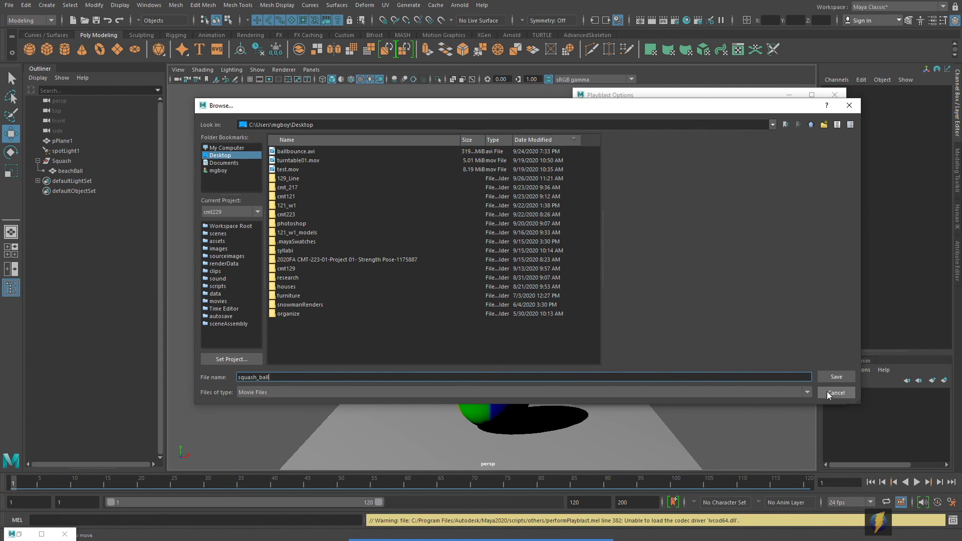
left_click(832, 376)
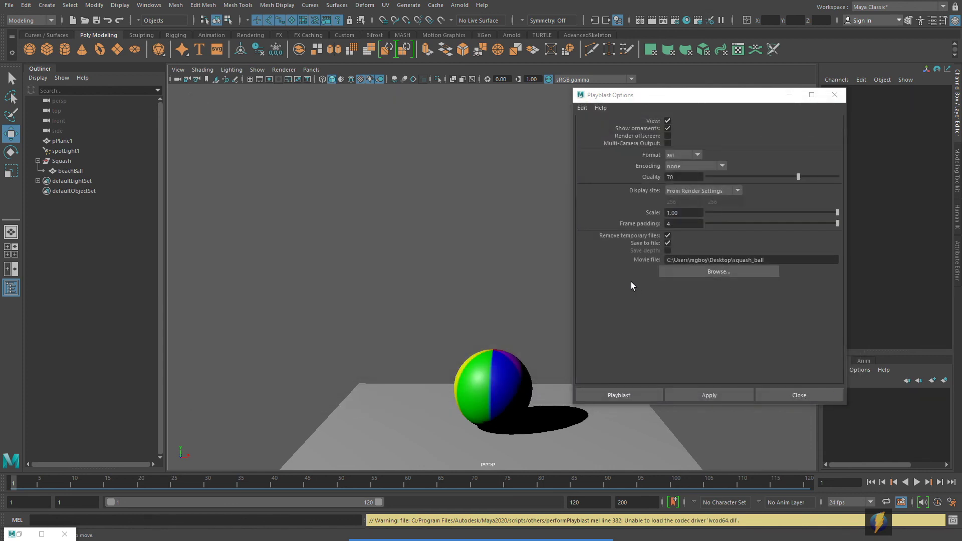
Generate the playblast movie with the current options, watch it in the video player and pause the playback
left_click(709, 395)
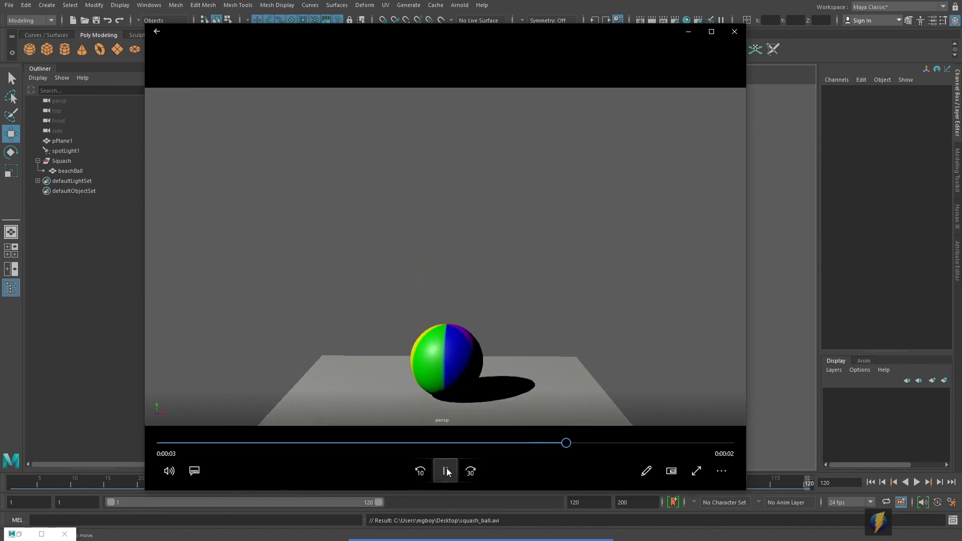
left_click(443, 472)
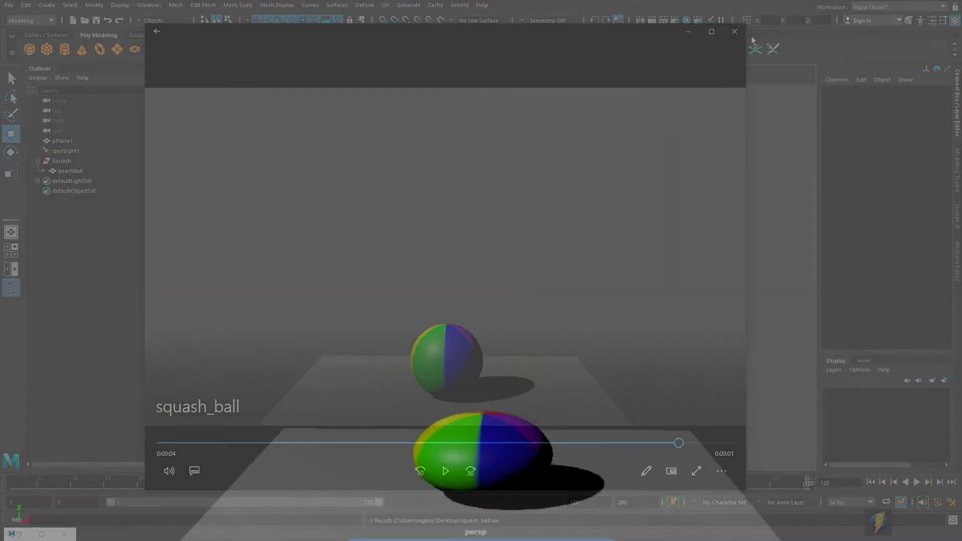